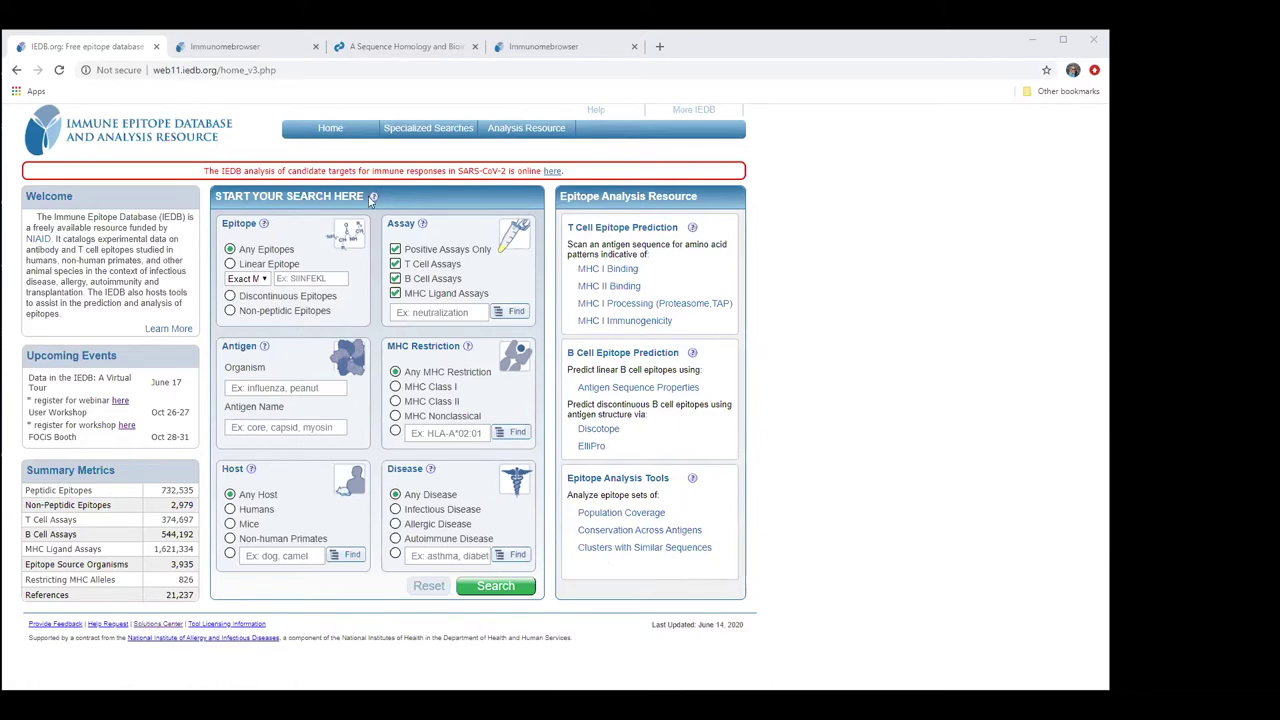
{"action": "left_click", "coordinate": [265, 226]}
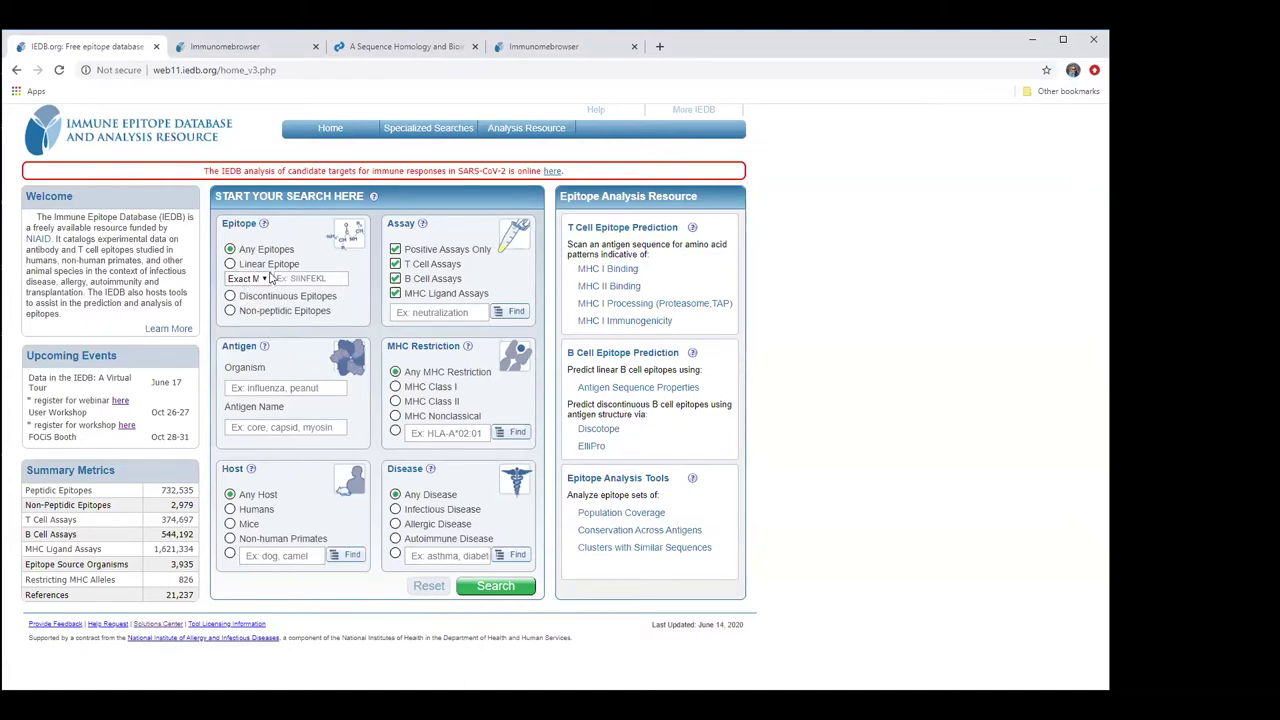
Restrict the search to linear epitopes and turn off Positive Assays Only
{"action": "left_click", "coordinate": [266, 281]}
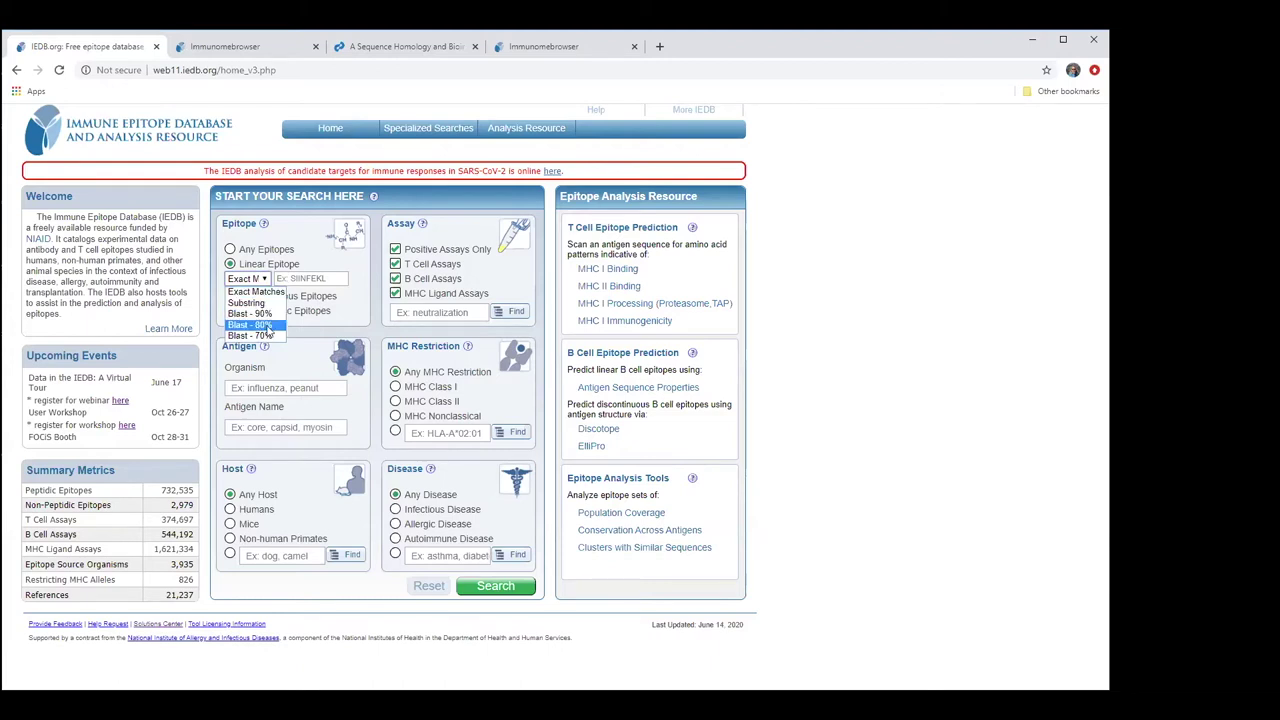
{"action": "left_click", "coordinate": [370, 343]}
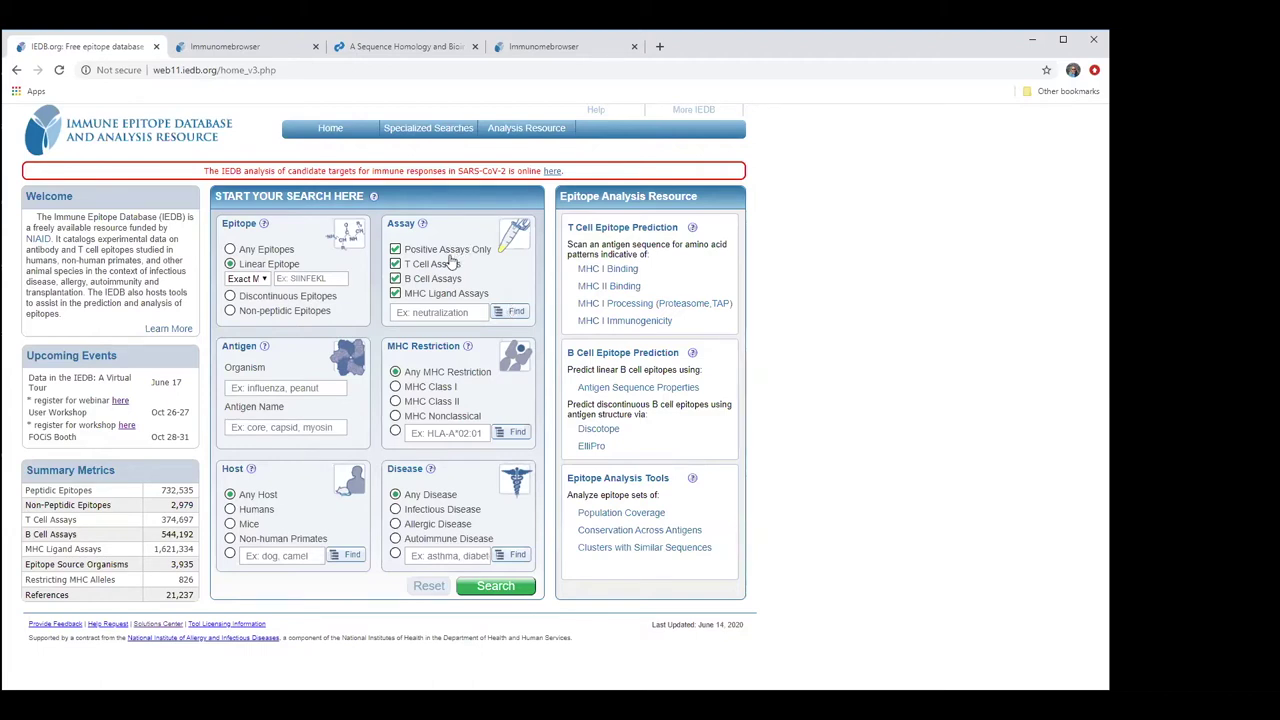
{"action": "left_click", "coordinate": [396, 250]}
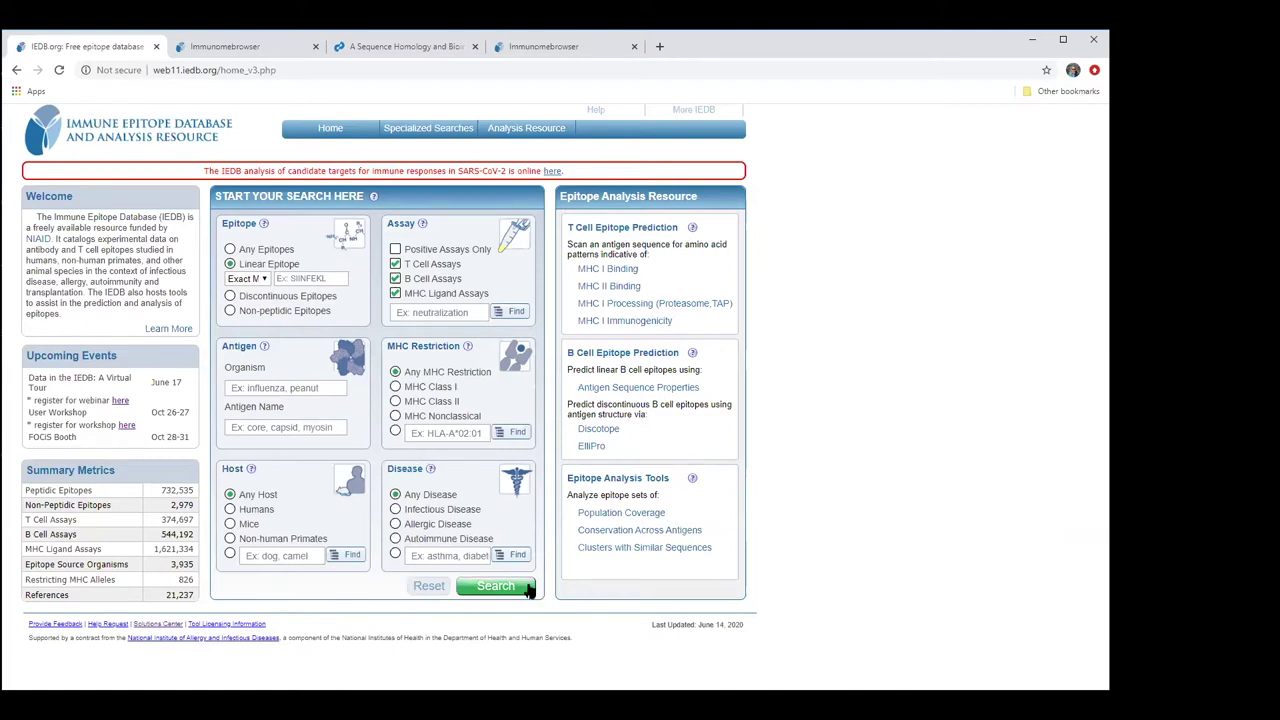
Enter 'deng' as the antigen organism, then clear it again
{"action": "left_click", "coordinate": [270, 390]}
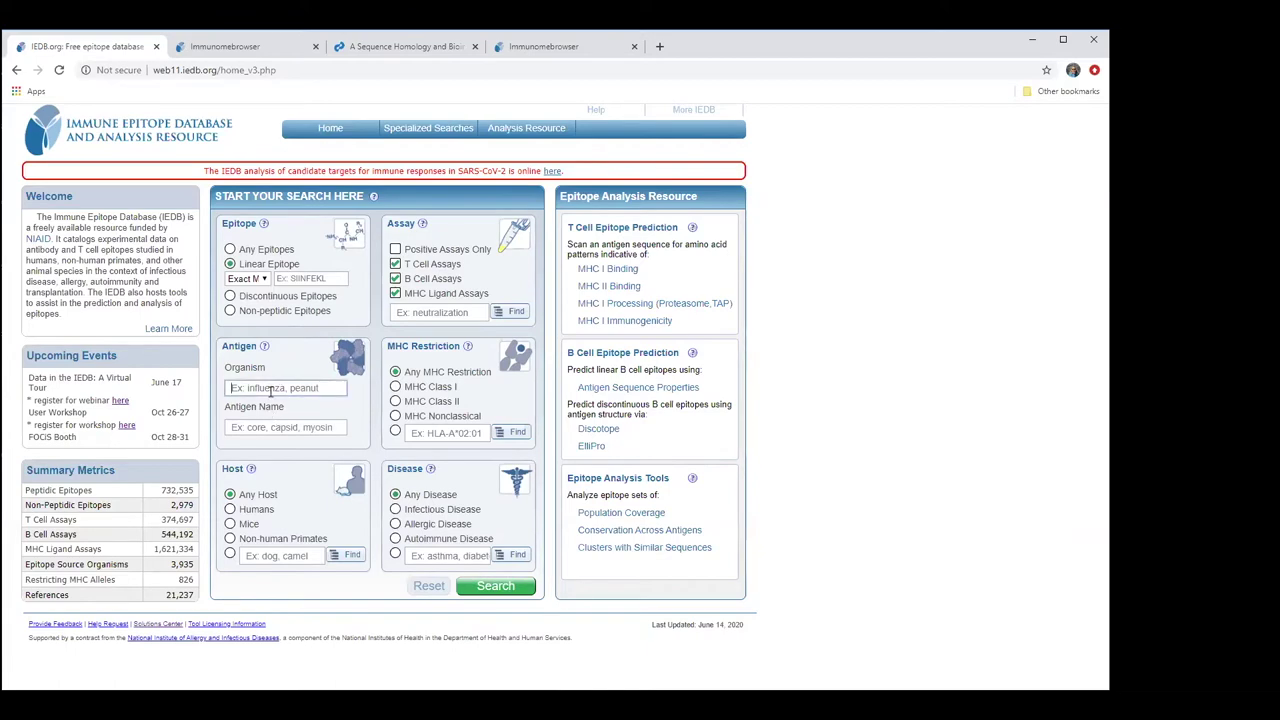
{"action": "type", "text": "deng"}
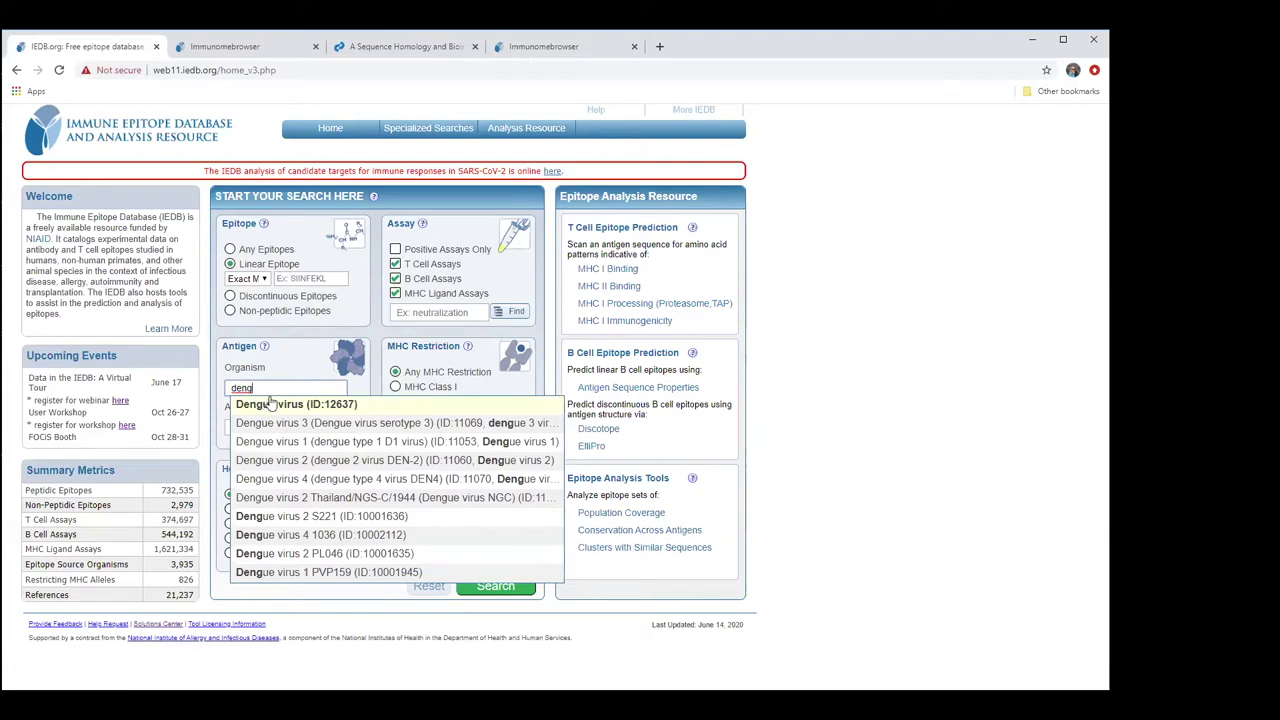
{"action": "left_click", "coordinate": [196, 397]}
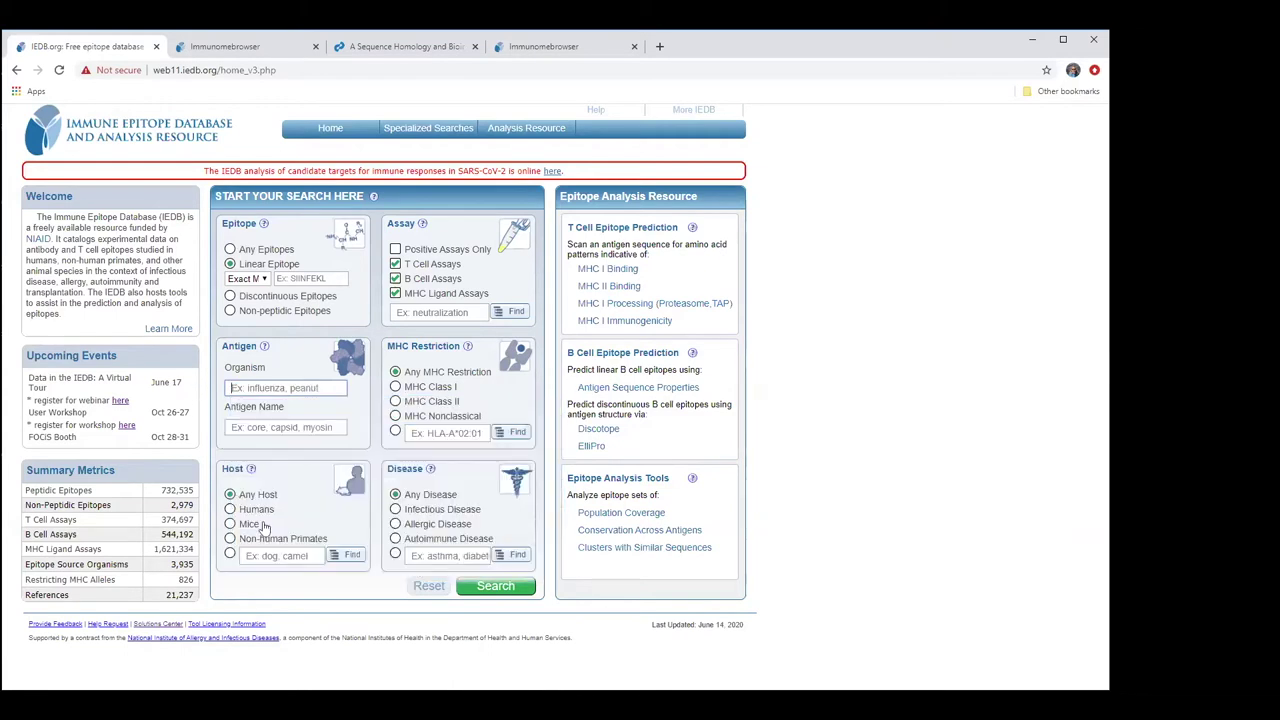
Browse the host finder's Mammal and Primate categories, closing it without choosing a host
{"action": "left_click", "coordinate": [354, 557]}
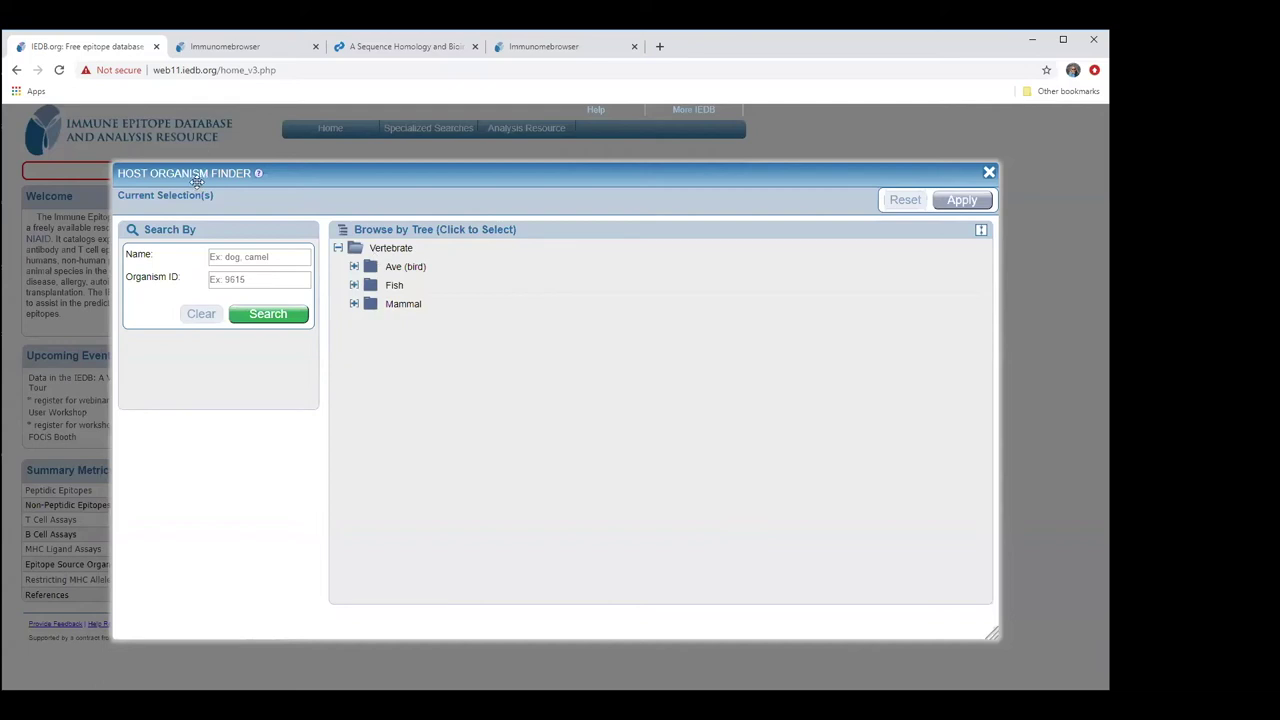
{"action": "left_click", "coordinate": [354, 303]}
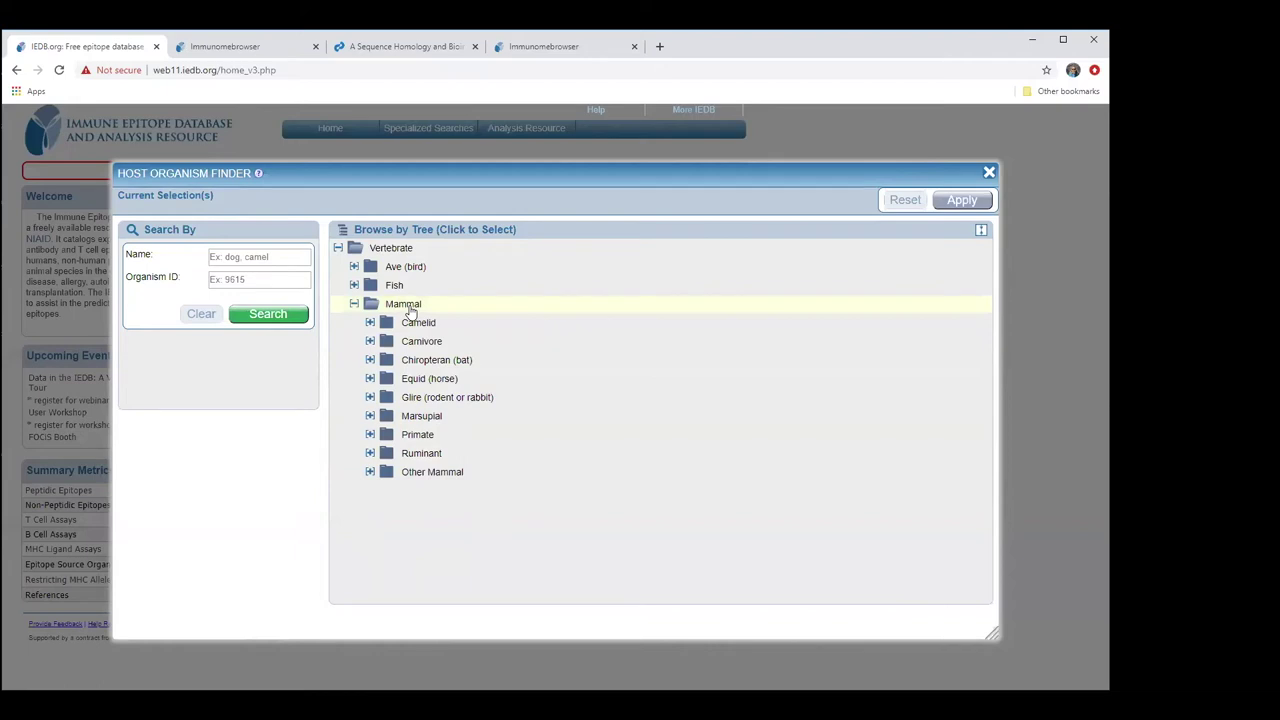
{"action": "left_click", "coordinate": [370, 434]}
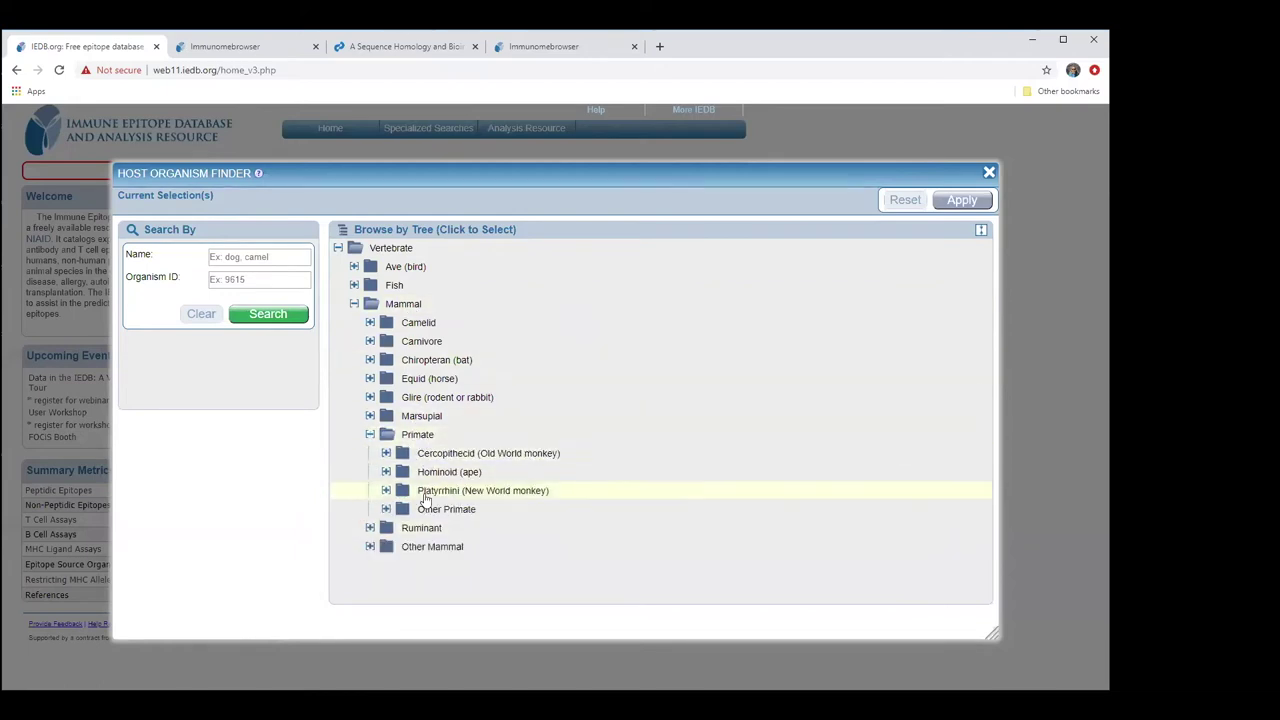
{"action": "left_click", "coordinate": [370, 434]}
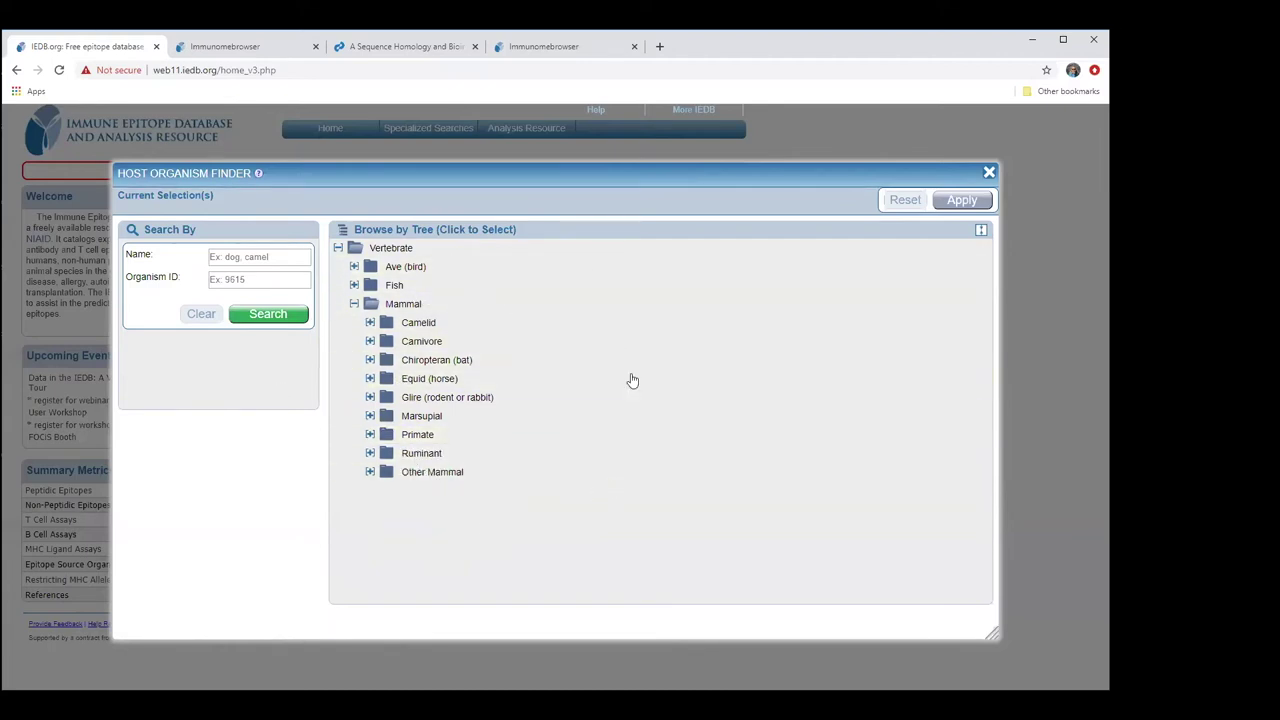
{"action": "left_click", "coordinate": [989, 174]}
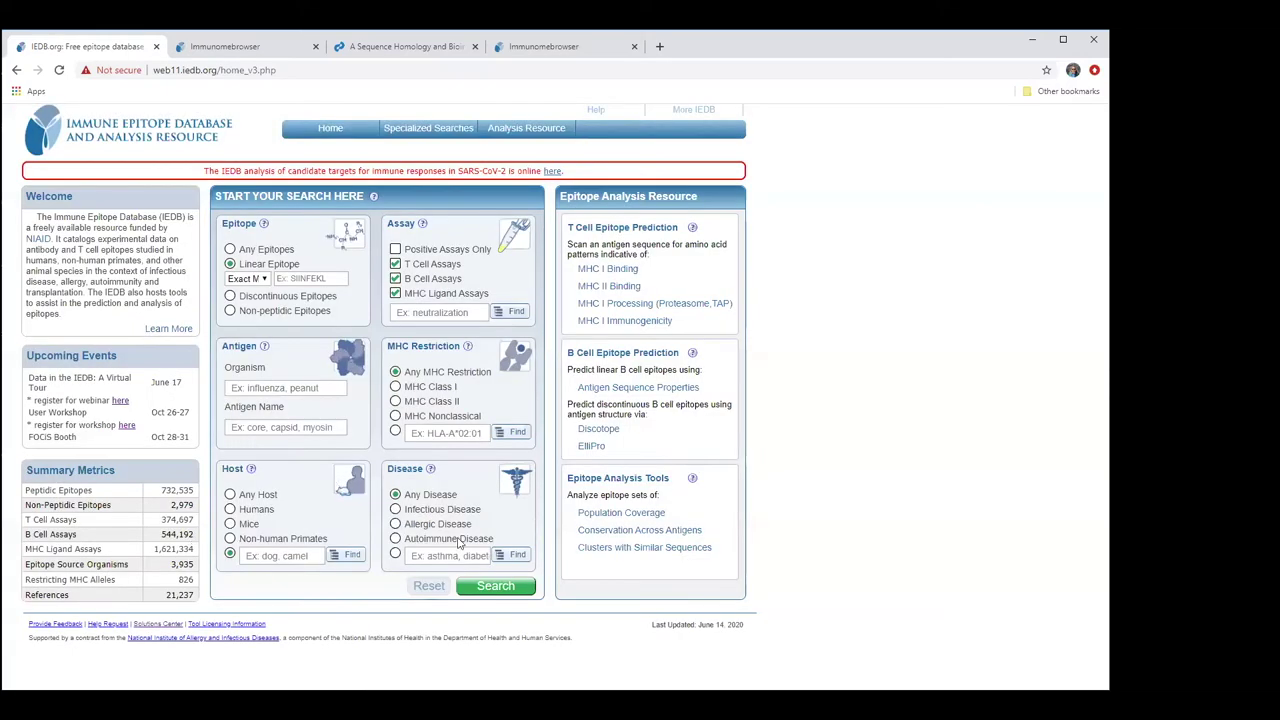
Browse the disease finder's top category and close it with no disease chosen
{"action": "left_click", "coordinate": [518, 557]}
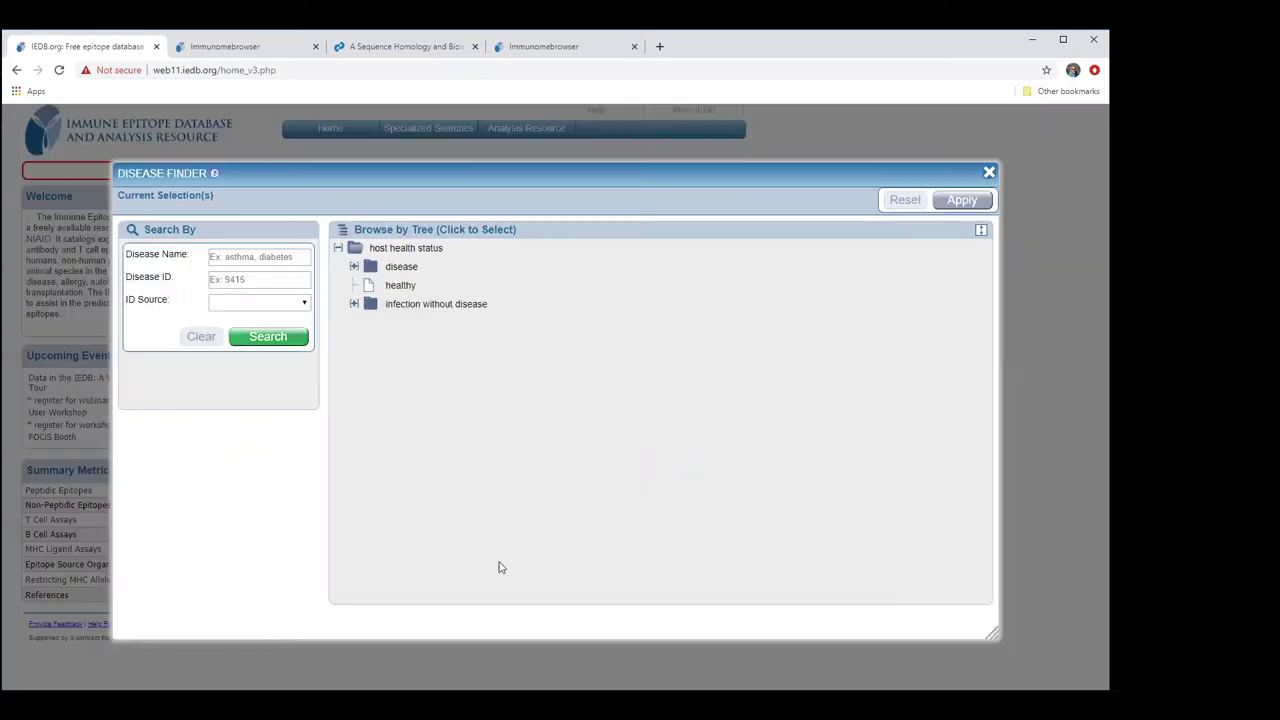
{"action": "left_click", "coordinate": [354, 266]}
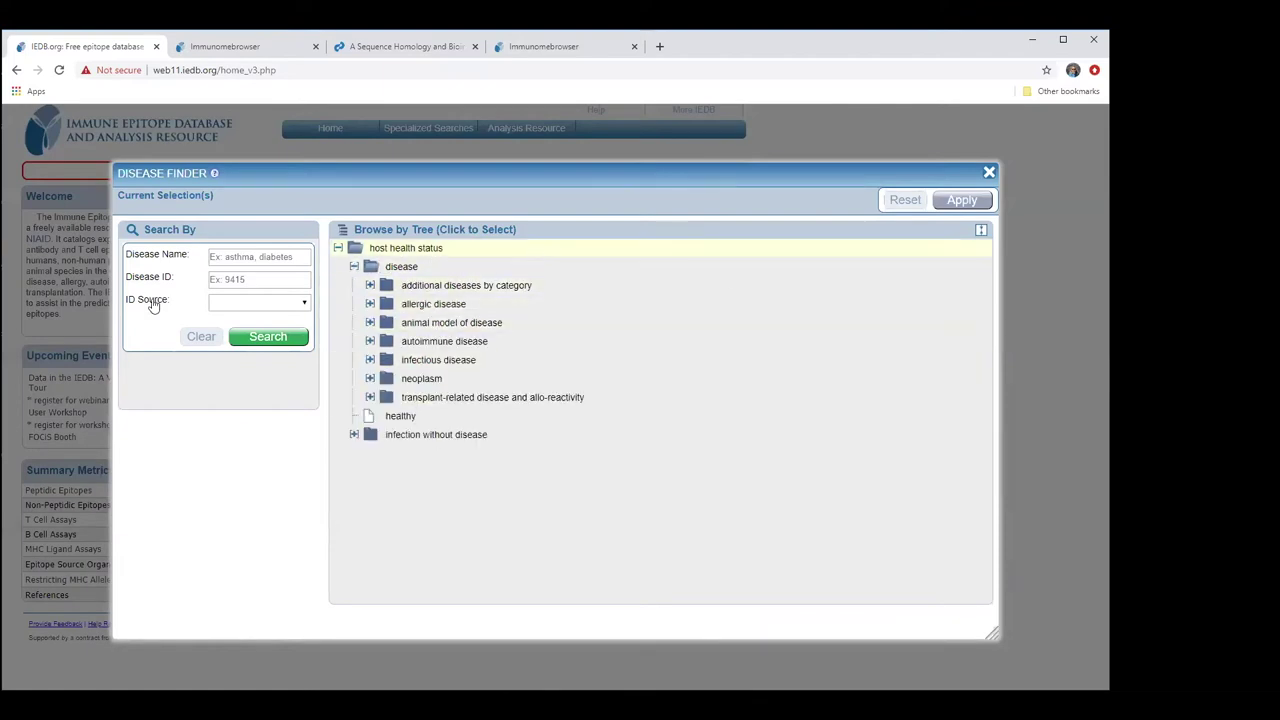
{"action": "left_click", "coordinate": [989, 173]}
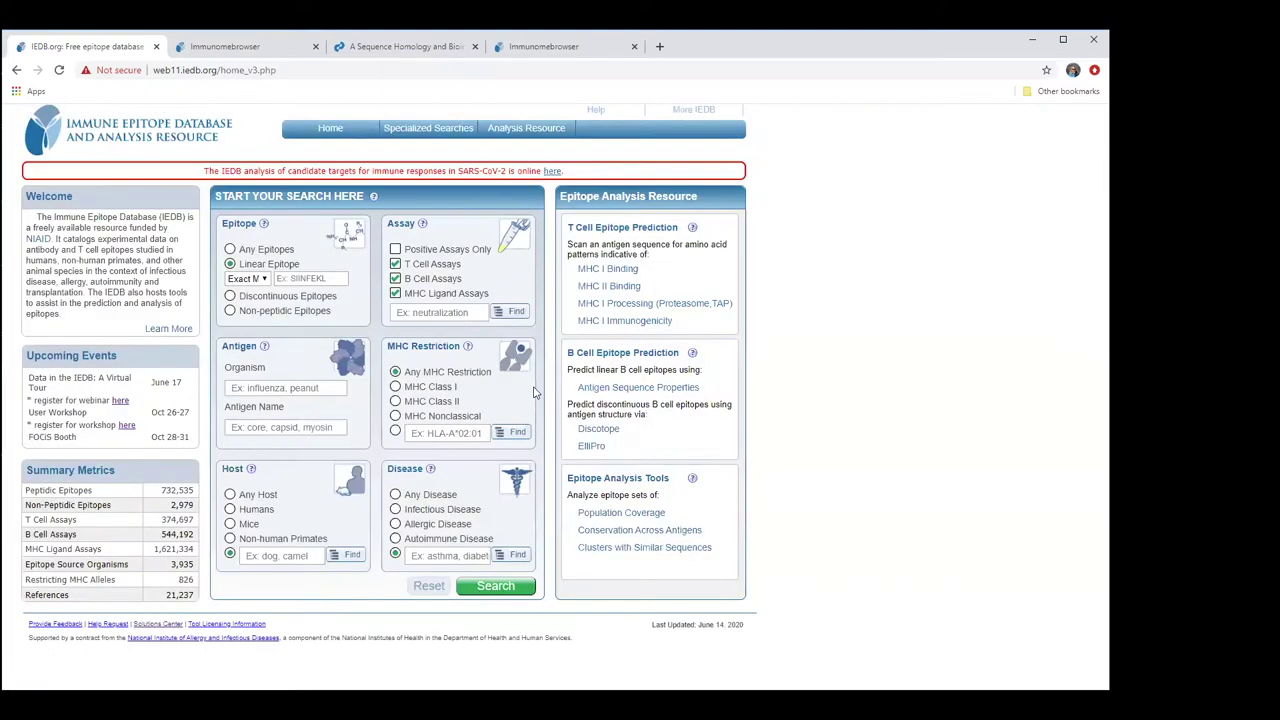
Browse MHC molecule class I alleles in the allele finder, closing it with none chosen
{"action": "left_click", "coordinate": [514, 438]}
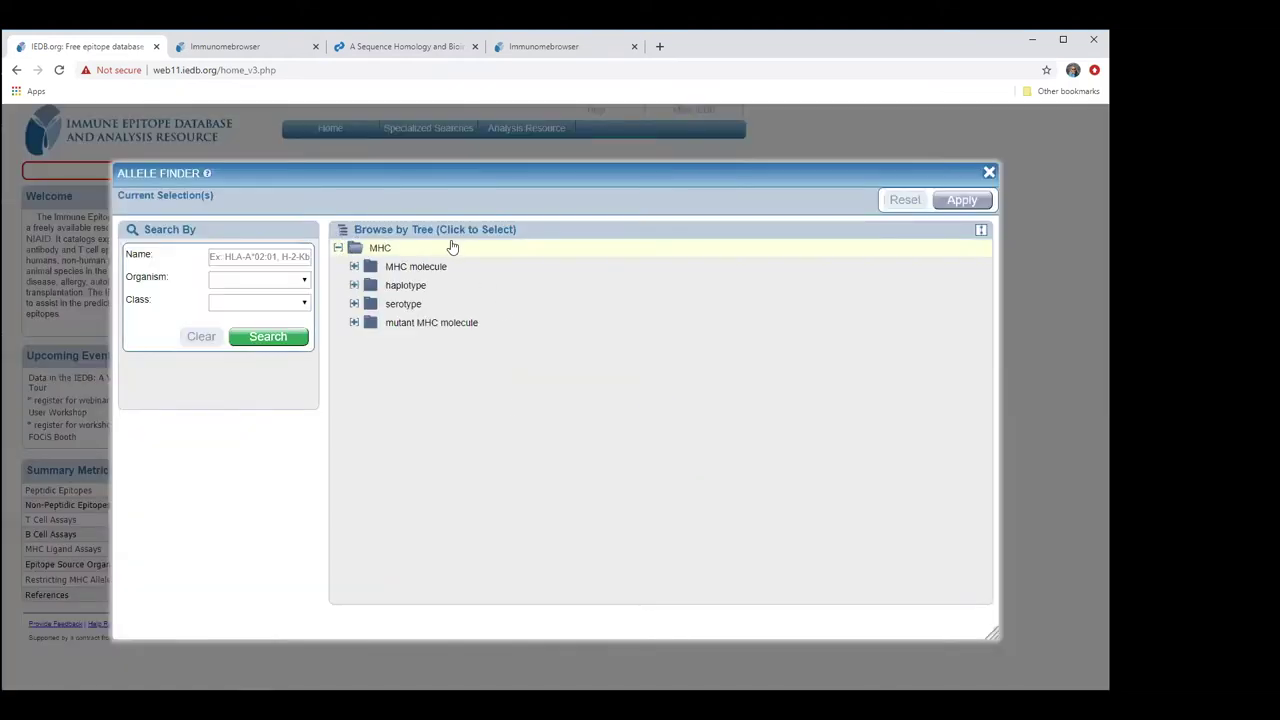
{"action": "left_click", "coordinate": [354, 267]}
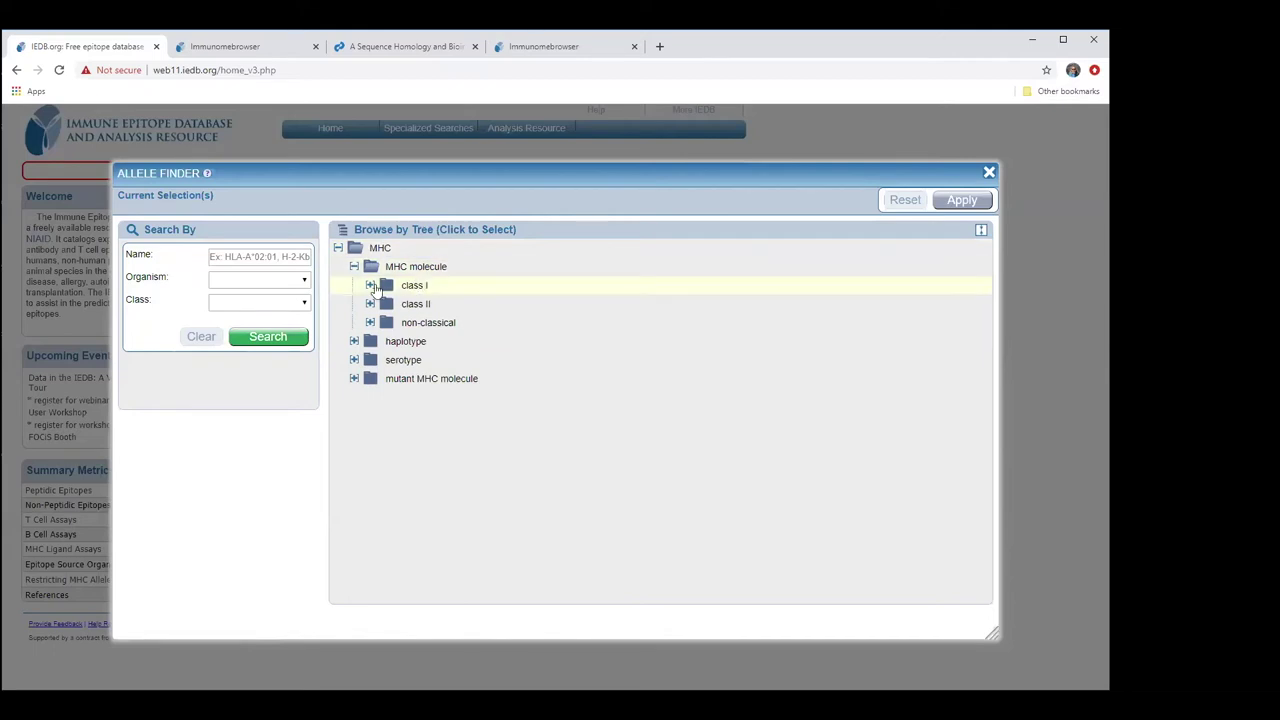
{"action": "left_click", "coordinate": [370, 285]}
{"action": "left_click", "coordinate": [370, 285]}
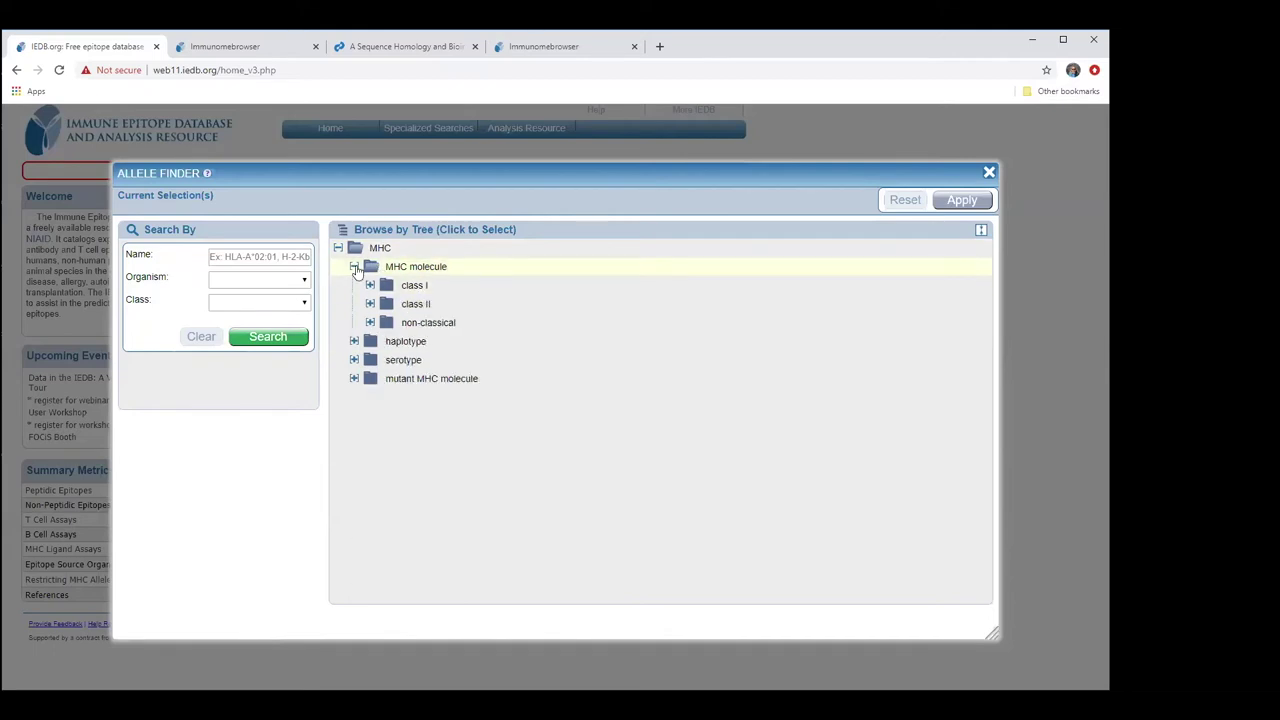
{"action": "left_click", "coordinate": [354, 267]}
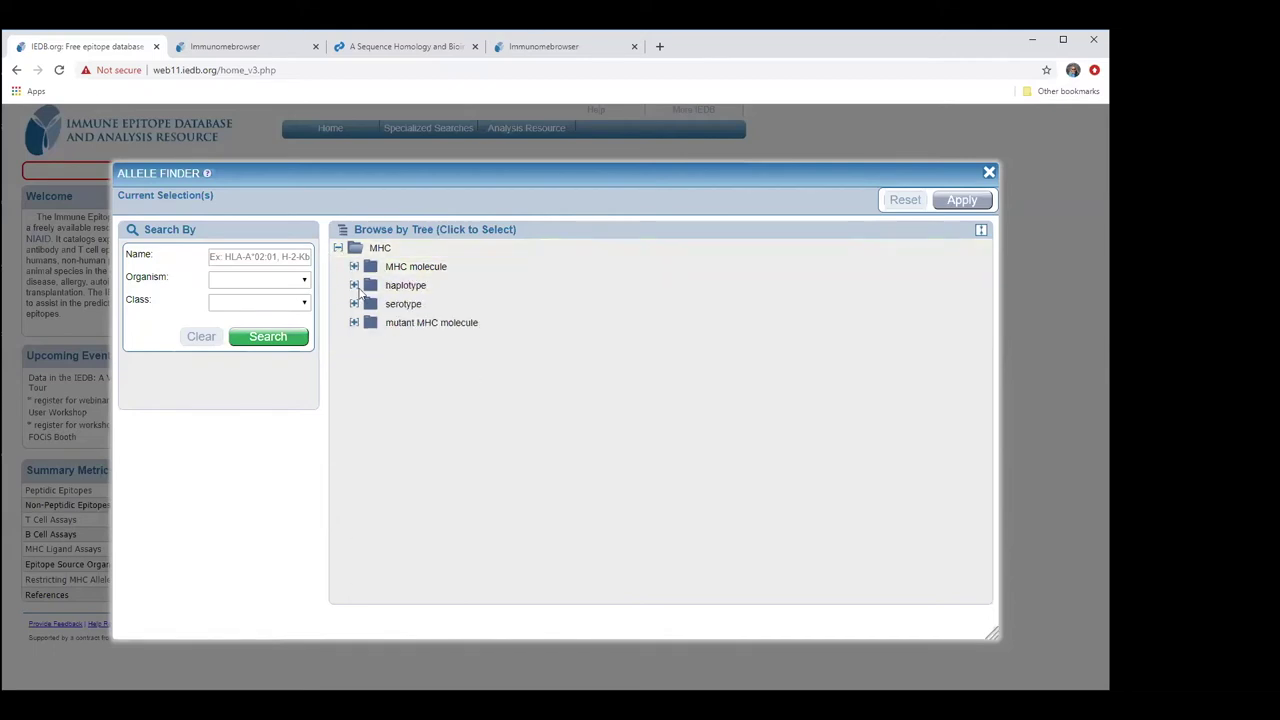
{"action": "left_click", "coordinate": [989, 173]}
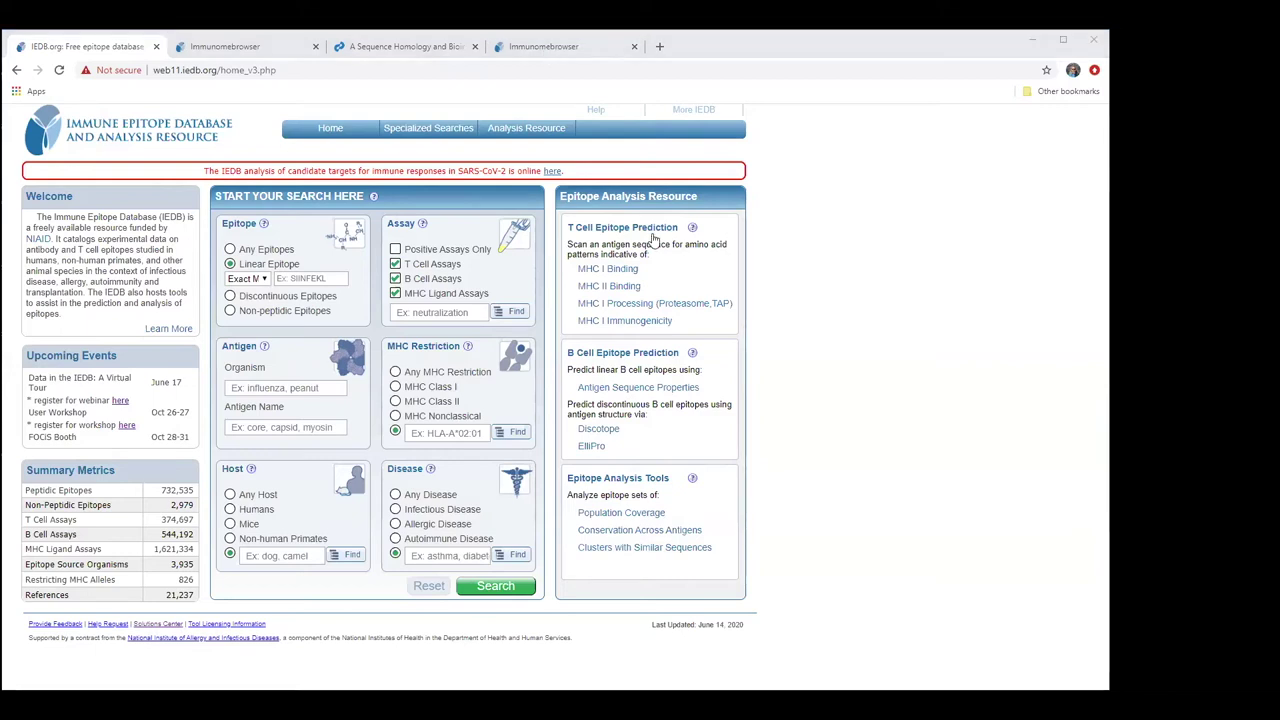
Search epitopes from Influenza A virus (A/South Carolina/1/1918(H1N1)), found via 'south c'
{"action": "left_click", "coordinate": [273, 388]}
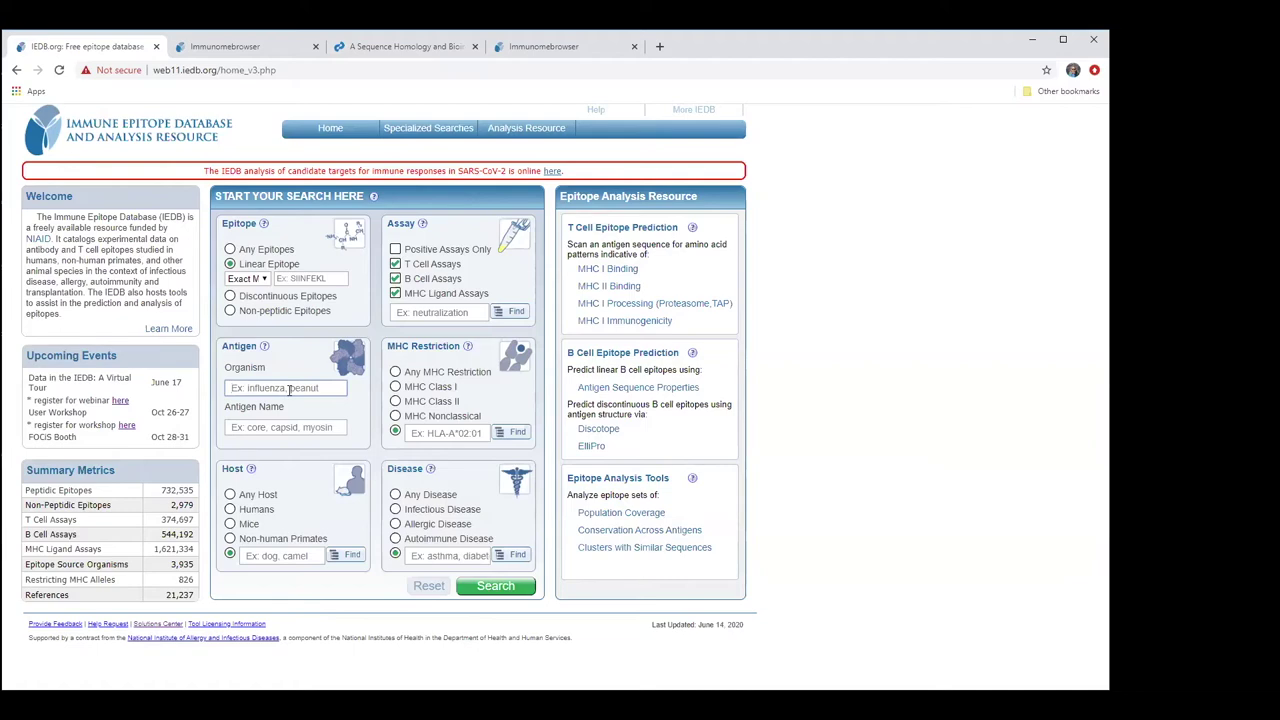
{"action": "type", "text": "sout"}
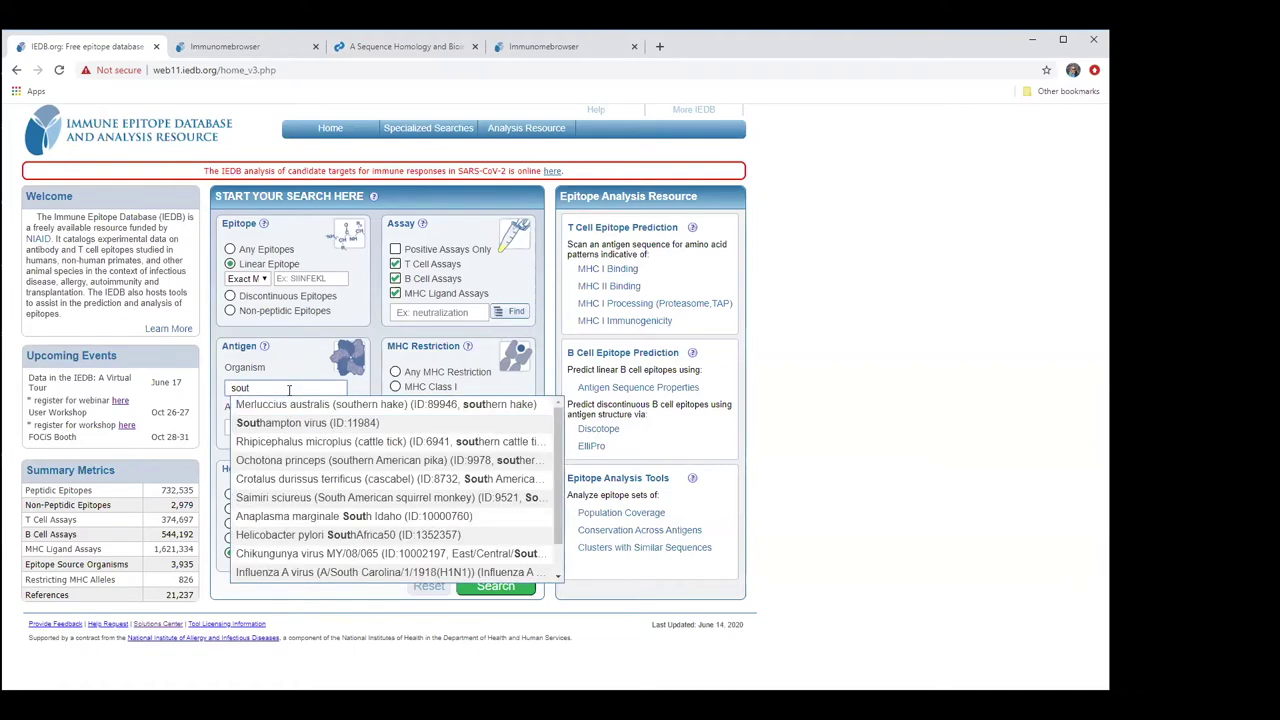
{"action": "type", "text": "h c"}
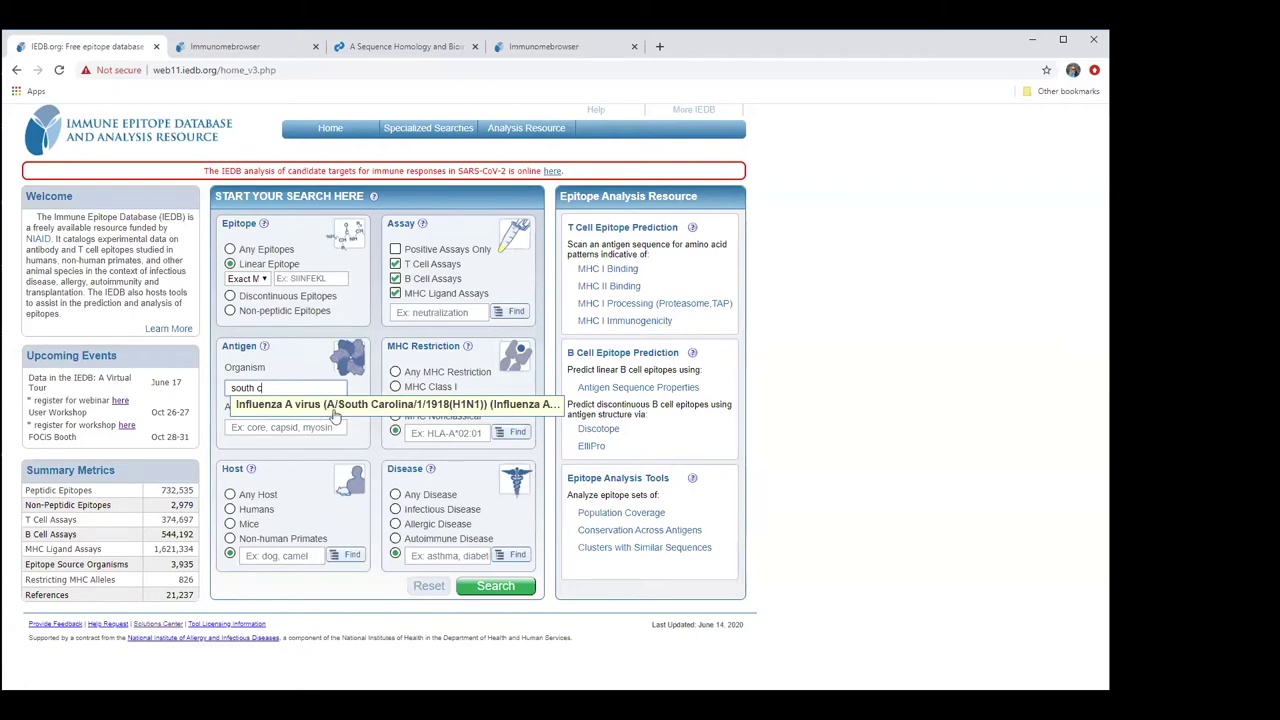
{"action": "left_click", "coordinate": [423, 408]}
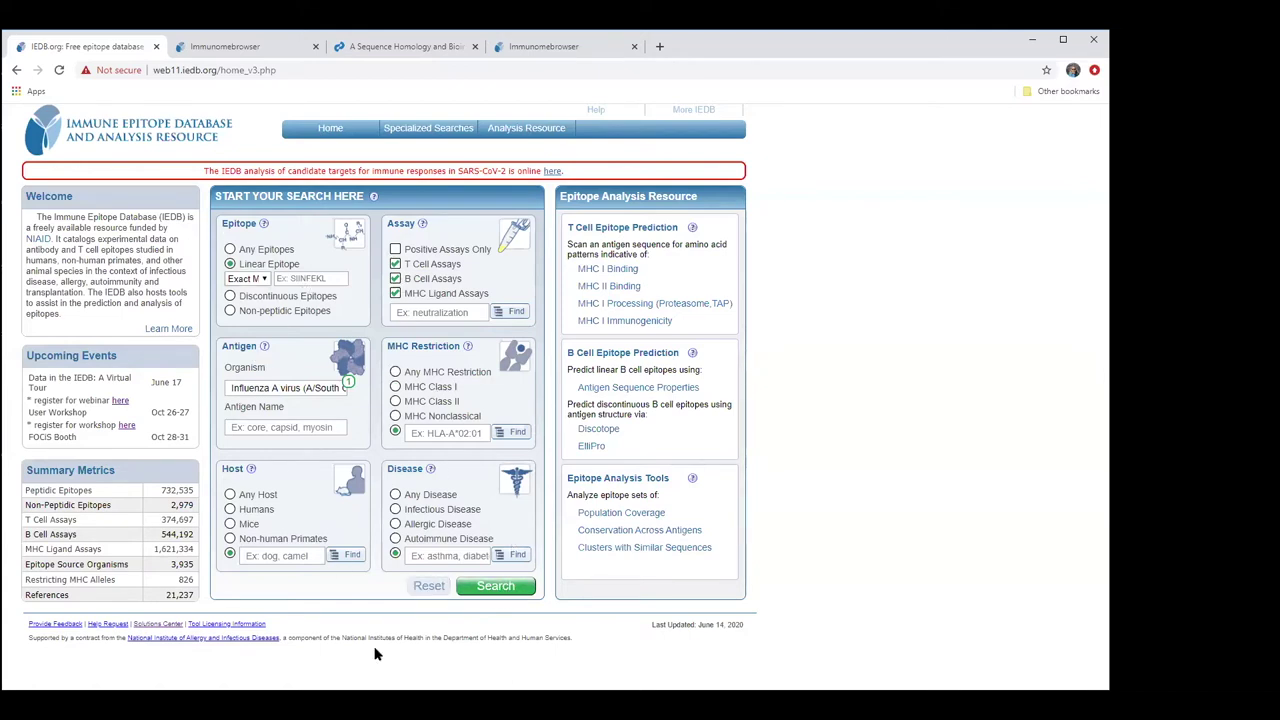
{"action": "left_click", "coordinate": [507, 586]}
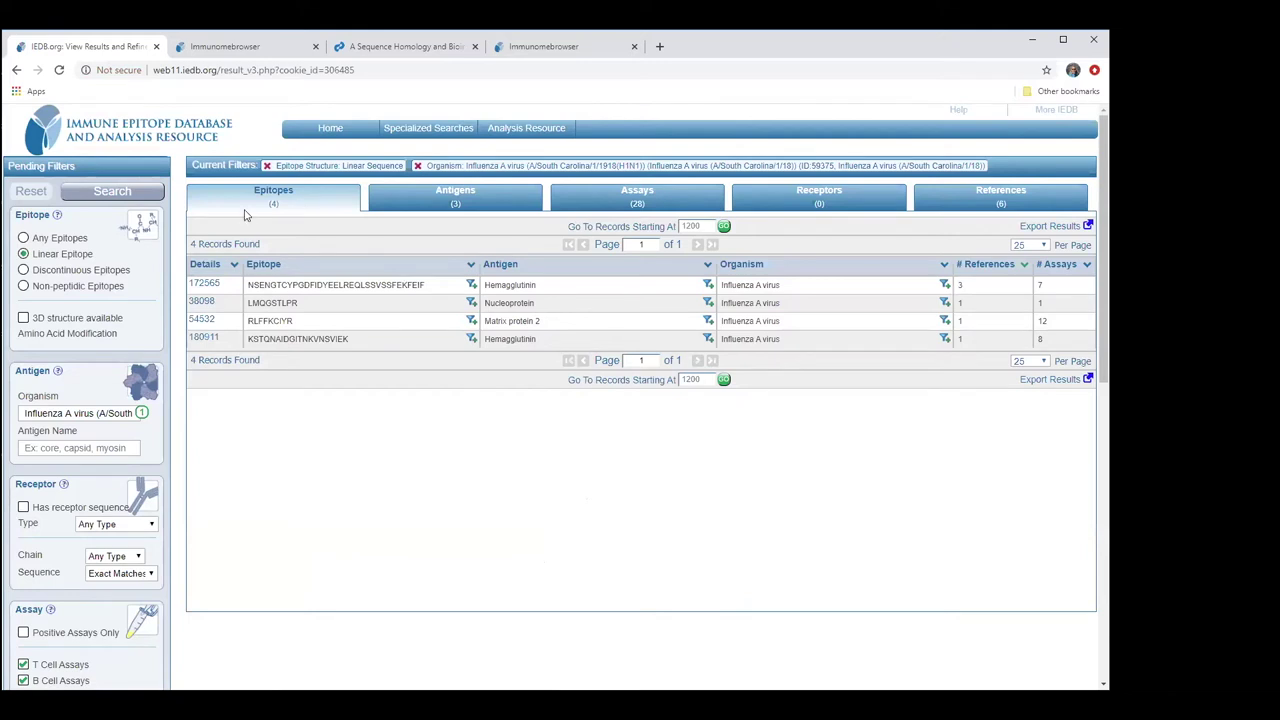
Drop the Linear Sequence epitope structure filter and rerun the search
{"action": "left_click", "coordinate": [267, 166]}
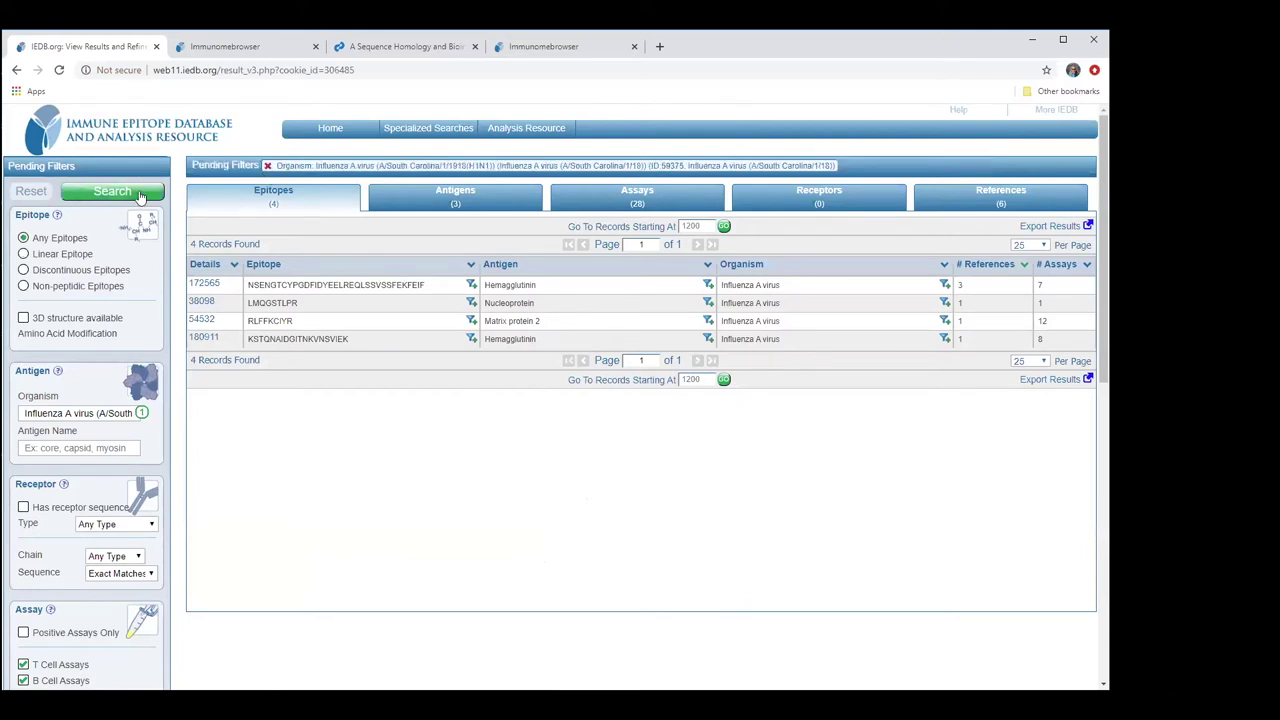
{"action": "left_click", "coordinate": [141, 194]}
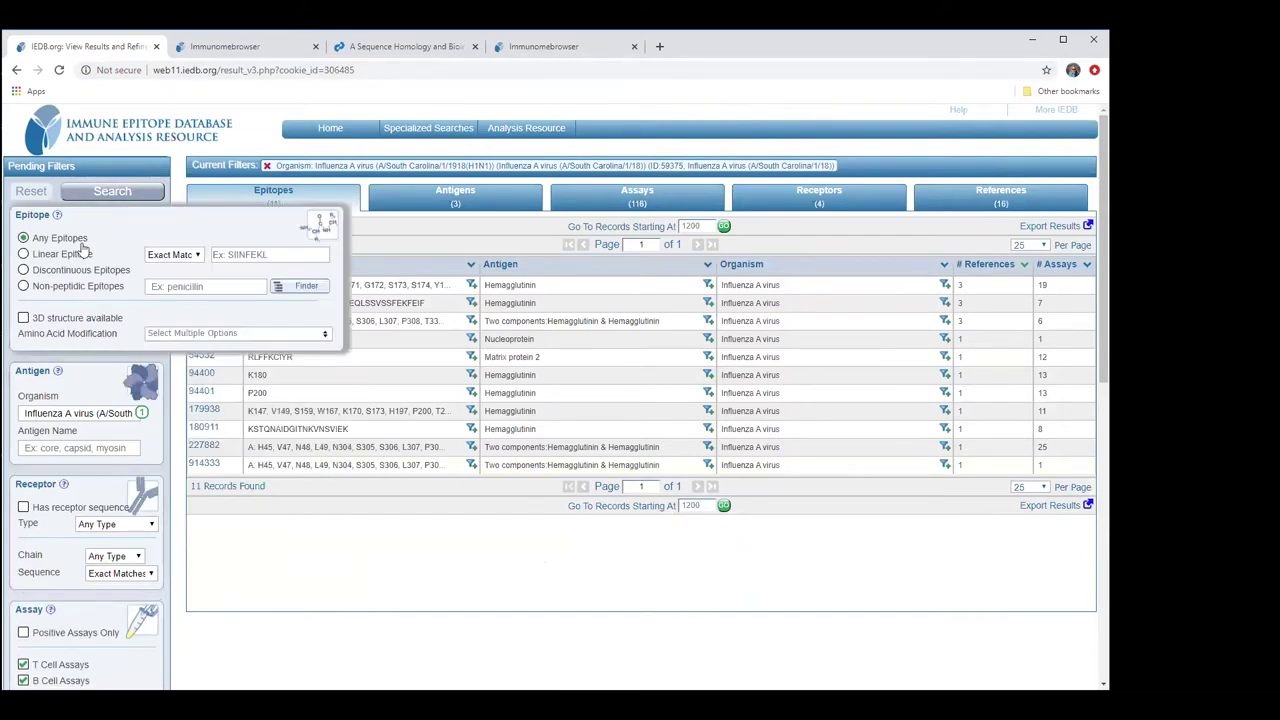
{"action": "mouse_move", "coordinate": [105, 254]}
{"action": "left_click", "coordinate": [268, 340]}
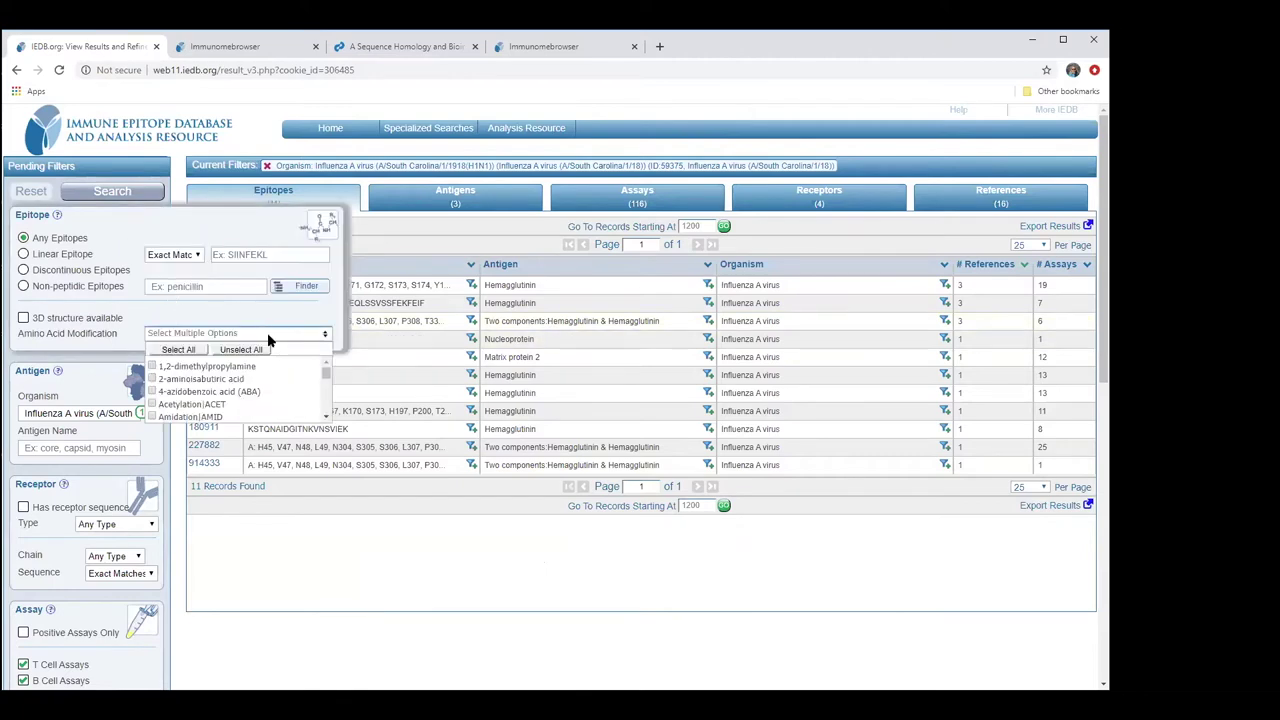
{"action": "left_click", "coordinate": [247, 330]}
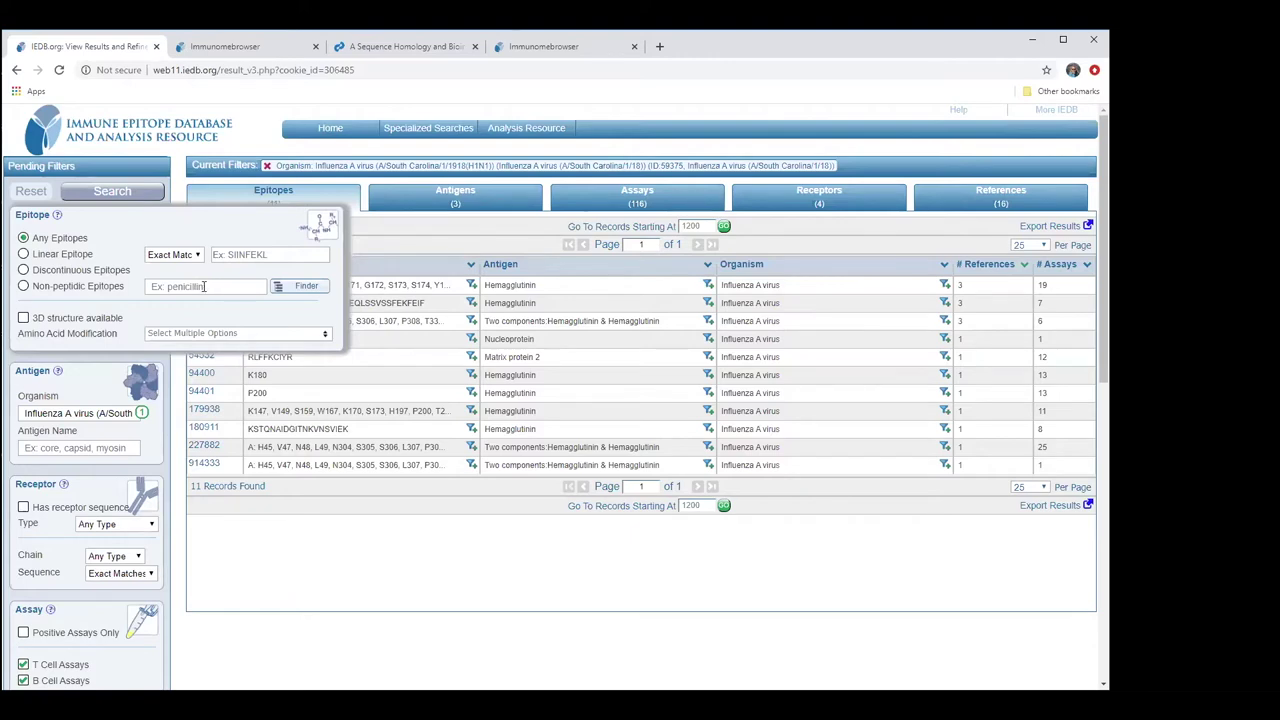
{"action": "mouse_move", "coordinate": [110, 543]}
{"action": "scroll", "coordinate": [168, 522], "scroll_direction": "down", "scroll_amount": 2}
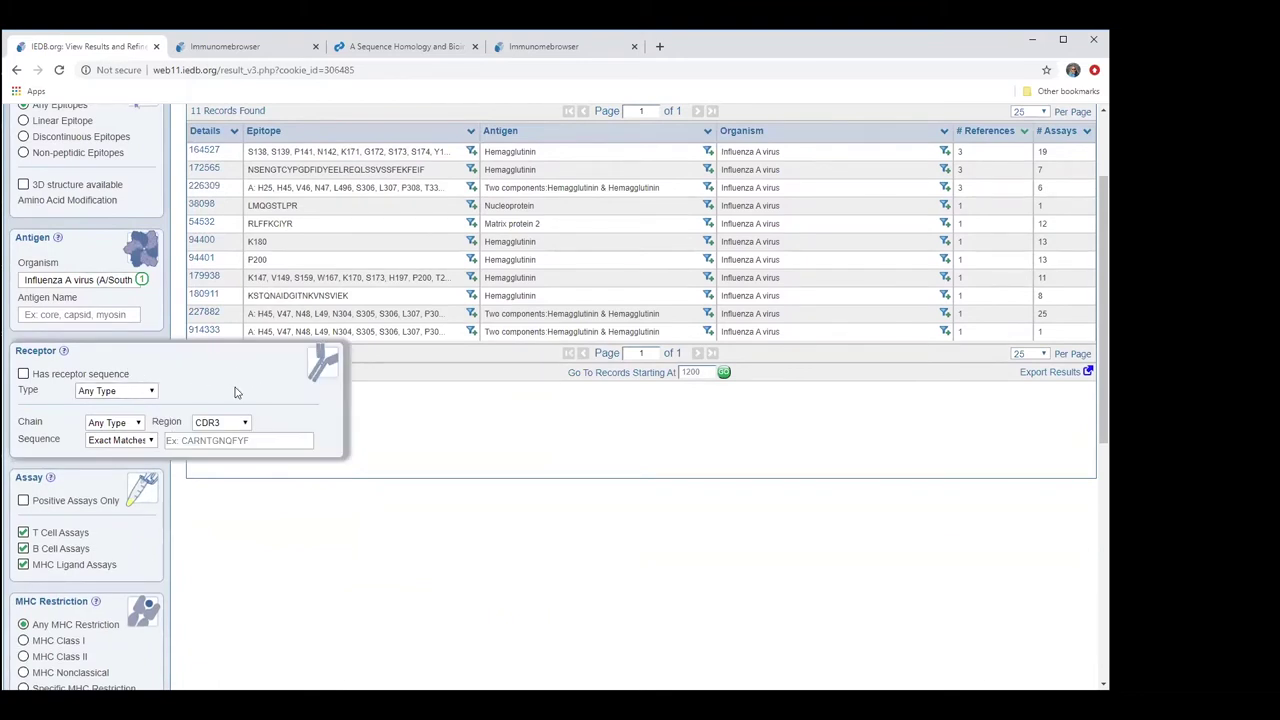
{"action": "left_click", "coordinate": [24, 376]}
{"action": "left_click", "coordinate": [146, 391]}
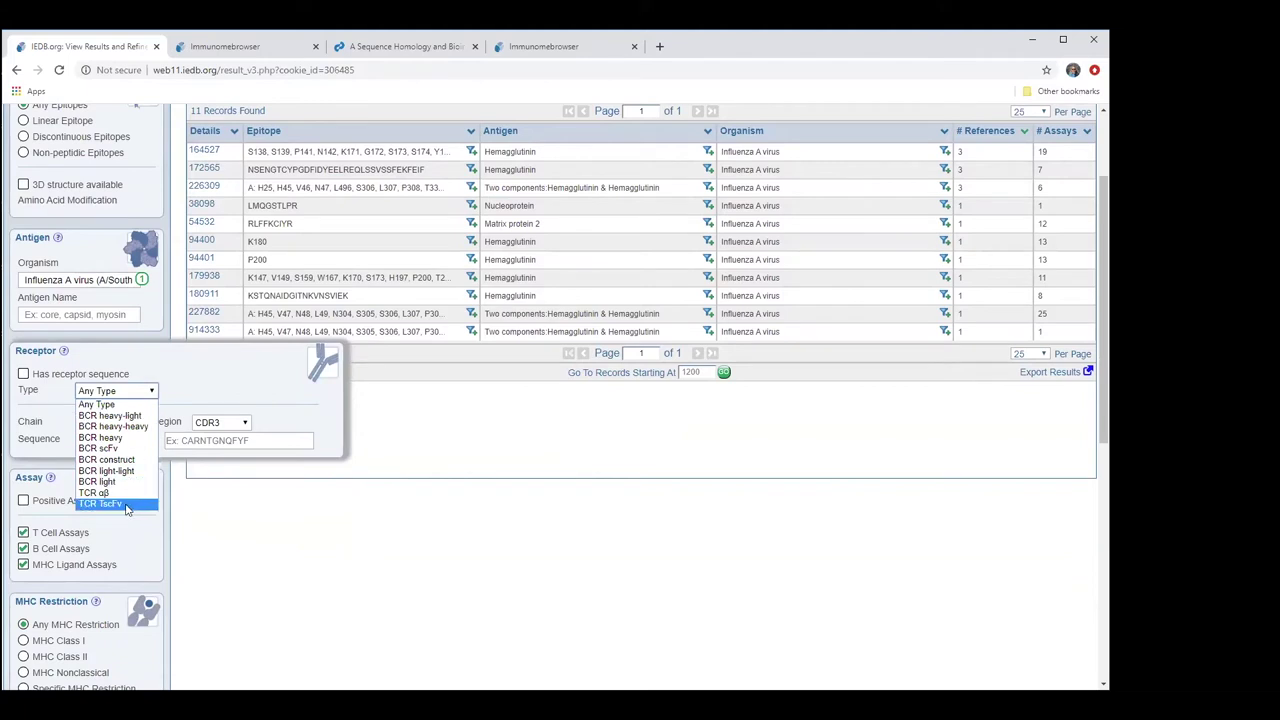
{"action": "left_click", "coordinate": [218, 376]}
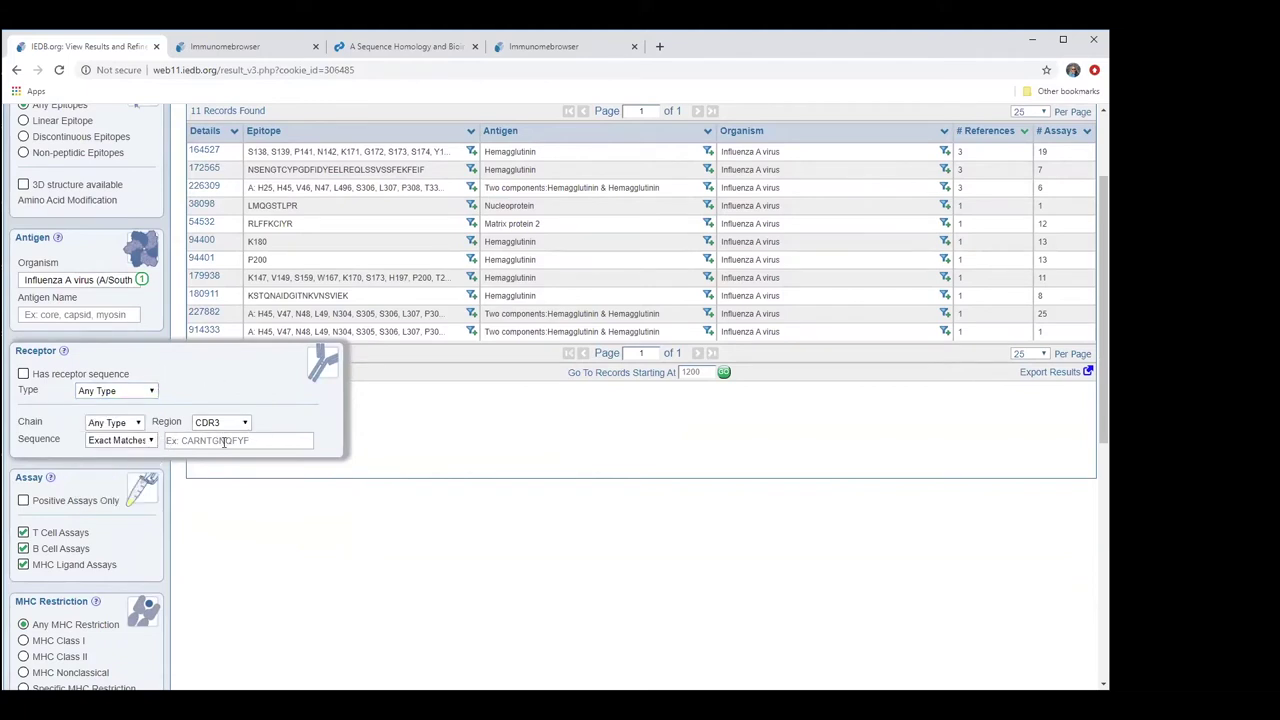
{"action": "left_click", "coordinate": [152, 441]}
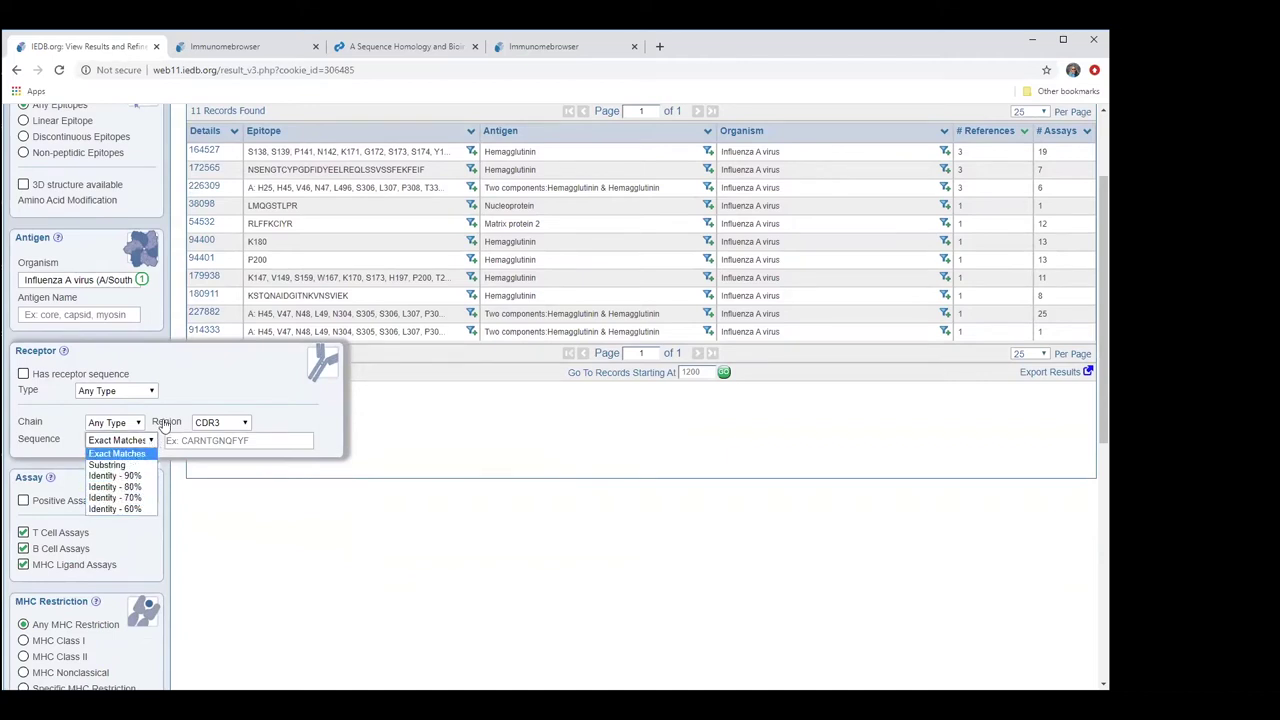
{"action": "left_click", "coordinate": [212, 393]}
{"action": "scroll", "coordinate": [231, 491], "scroll_direction": "down", "scroll_amount": 2}
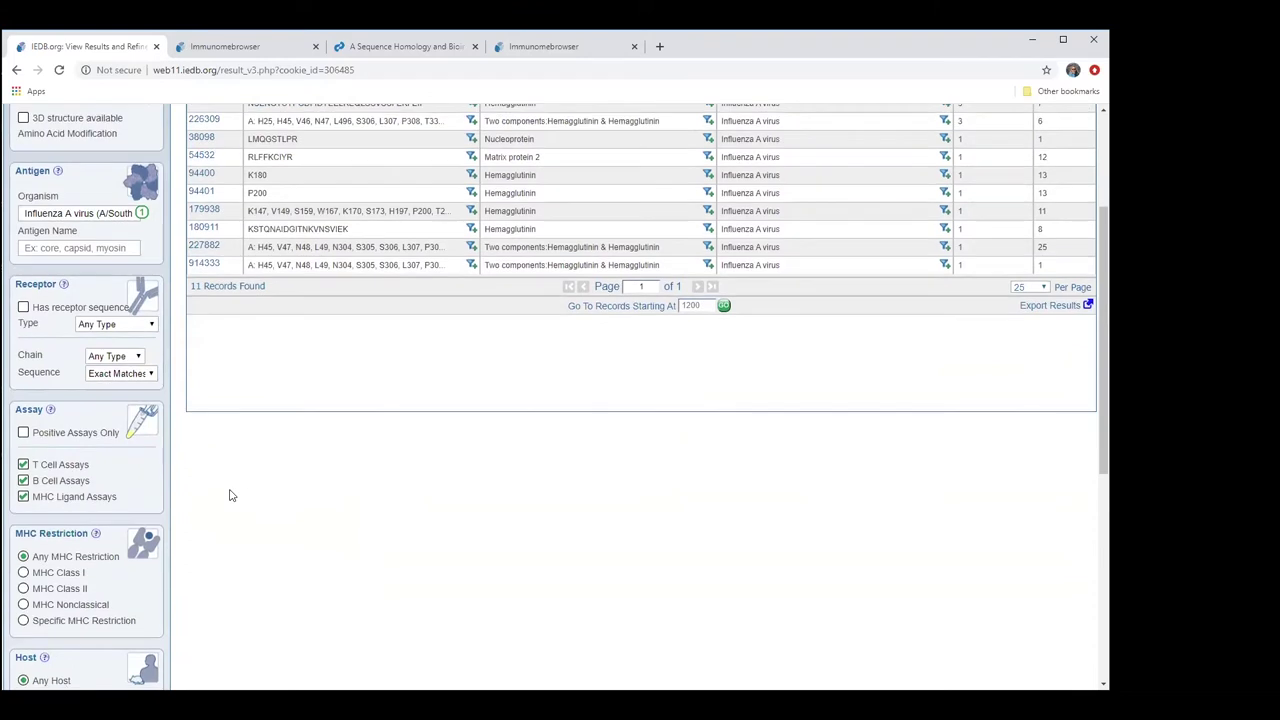
{"action": "scroll", "coordinate": [140, 502], "scroll_direction": "down", "scroll_amount": 3}
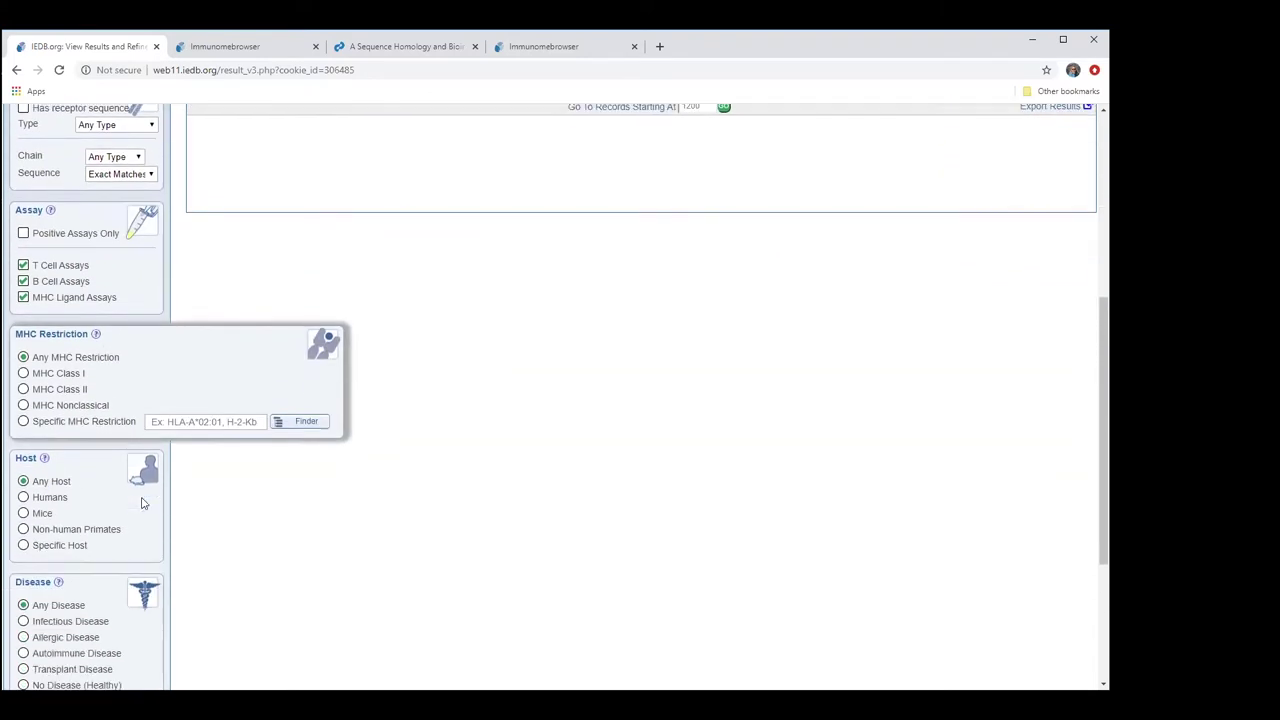
{"action": "scroll", "coordinate": [139, 504], "scroll_direction": "down", "scroll_amount": 1}
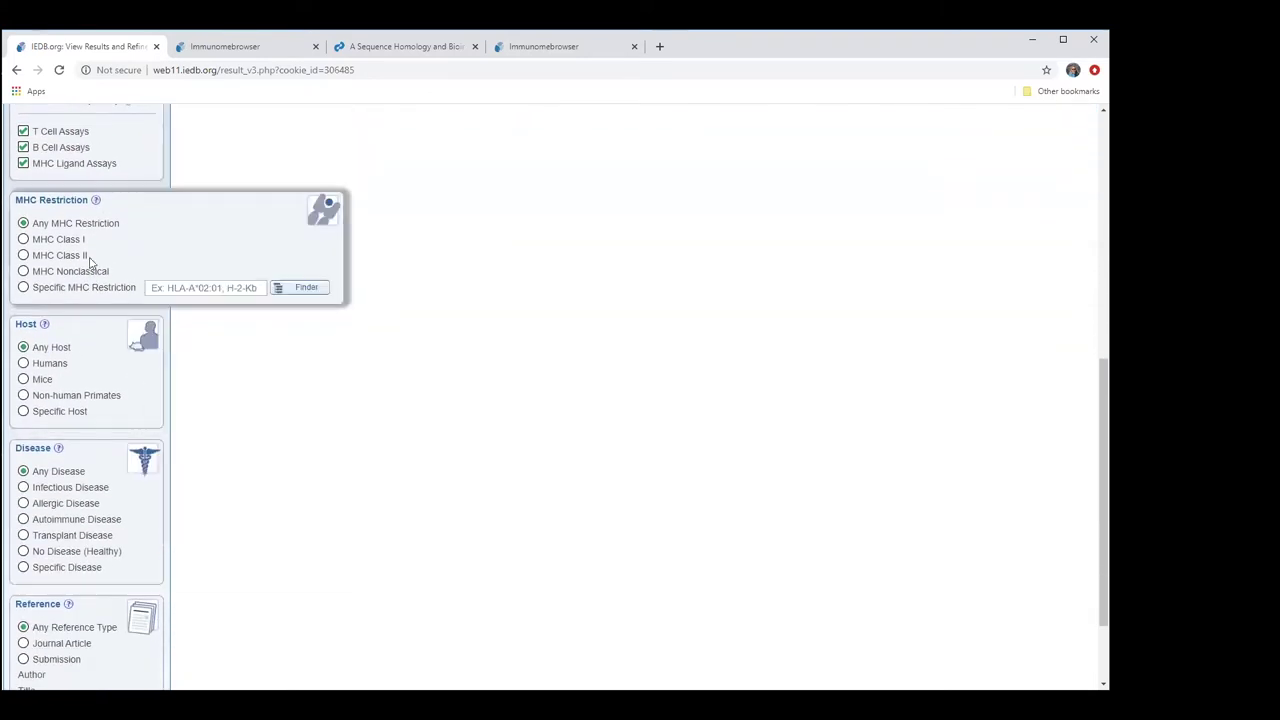
{"action": "scroll", "coordinate": [114, 571], "scroll_direction": "down", "scroll_amount": 1}
{"action": "scroll", "coordinate": [117, 573], "scroll_direction": "down", "scroll_amount": 1}
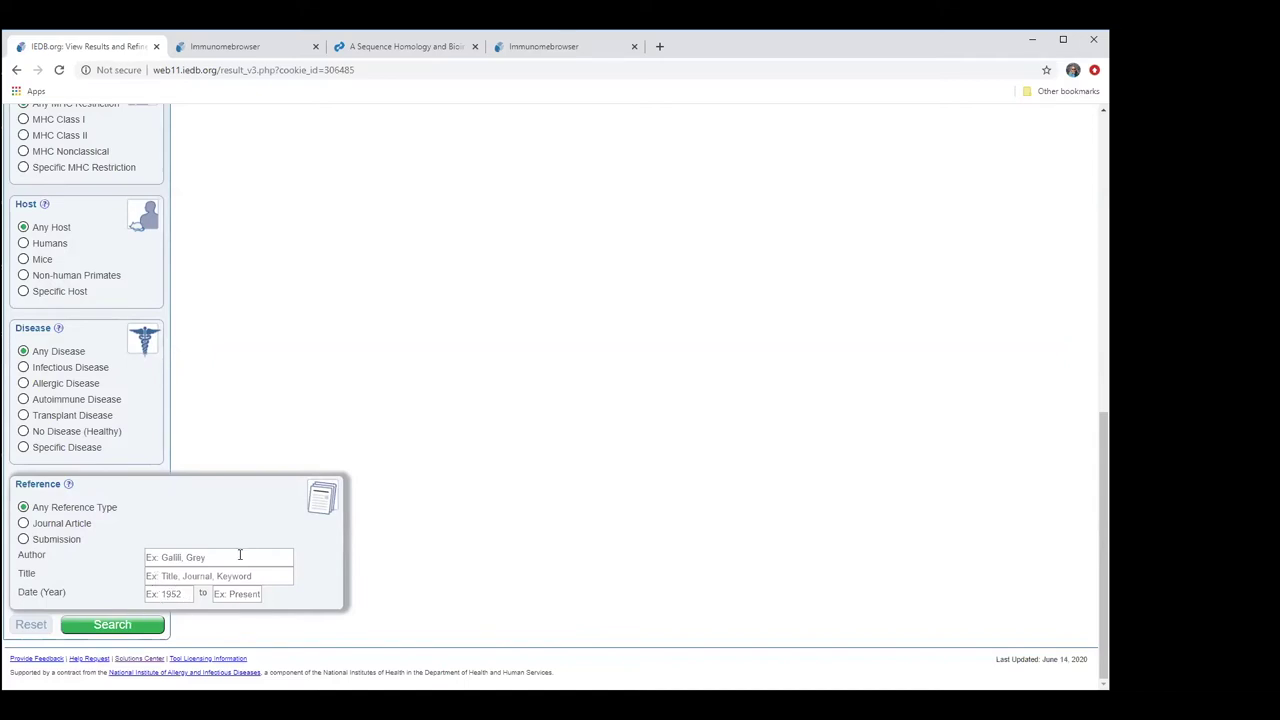
{"action": "mouse_move", "coordinate": [132, 450]}
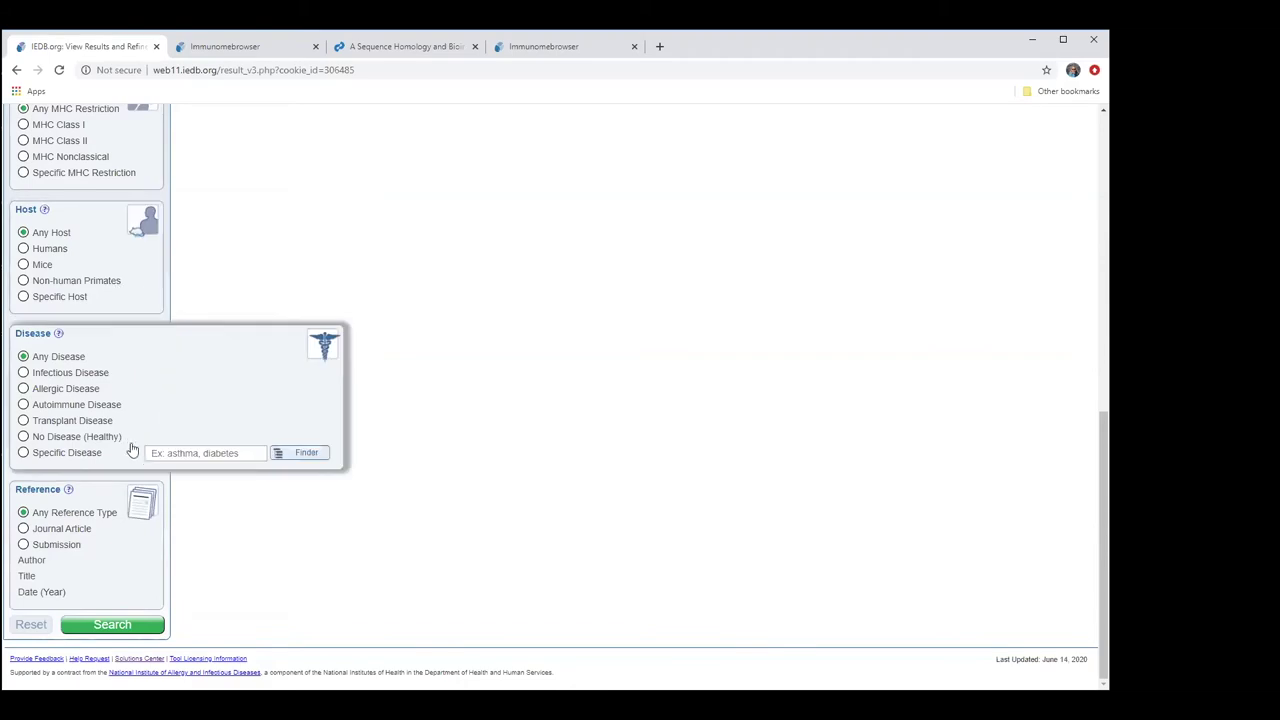
{"action": "scroll", "coordinate": [132, 450], "scroll_direction": "up", "scroll_amount": 10}
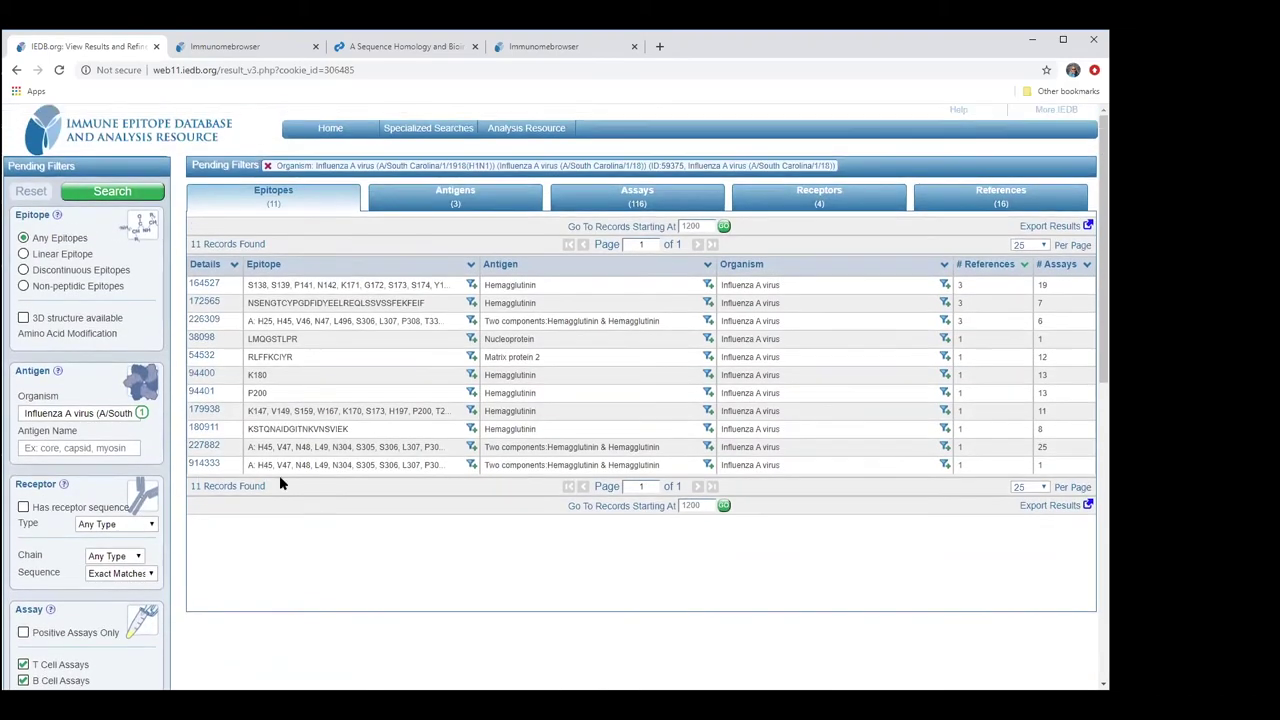
Apply the pending filters, sort the 11 epitopes by epitope, and show the antigens
{"action": "left_click", "coordinate": [111, 199]}
{"action": "mouse_move", "coordinate": [470, 147]}
{"action": "left_click", "coordinate": [471, 265]}
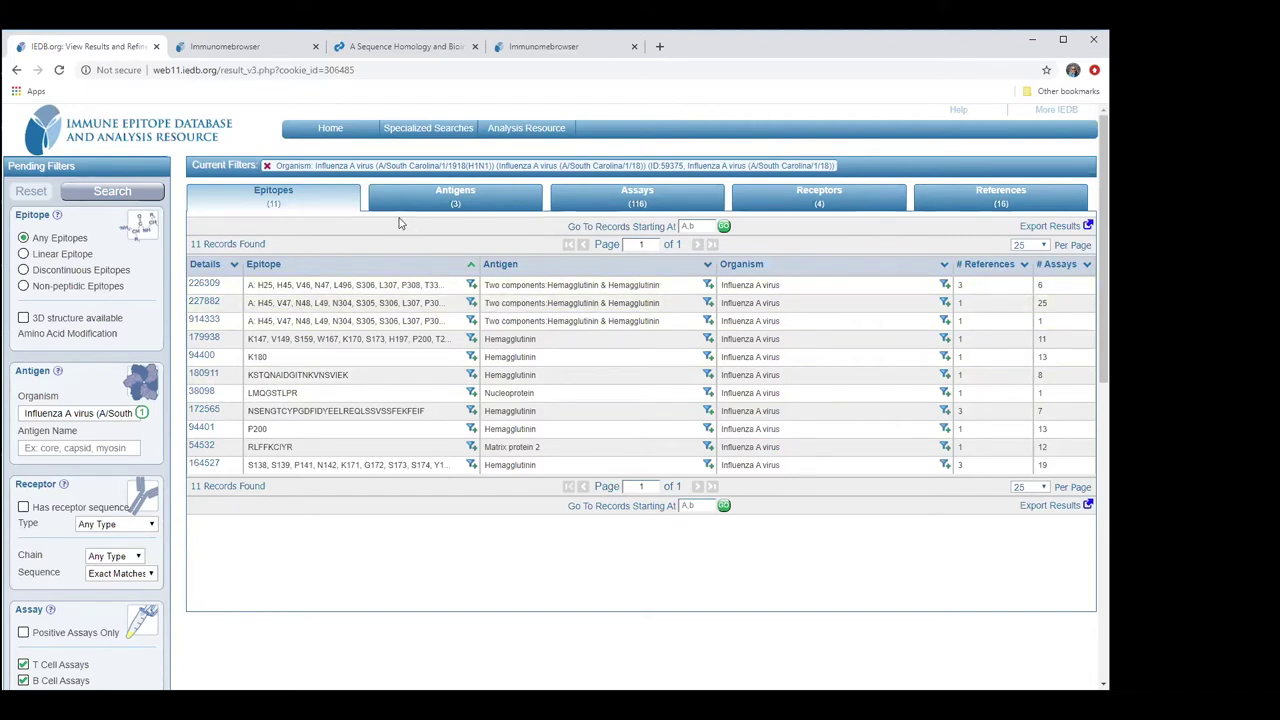
{"action": "left_click", "coordinate": [432, 203]}
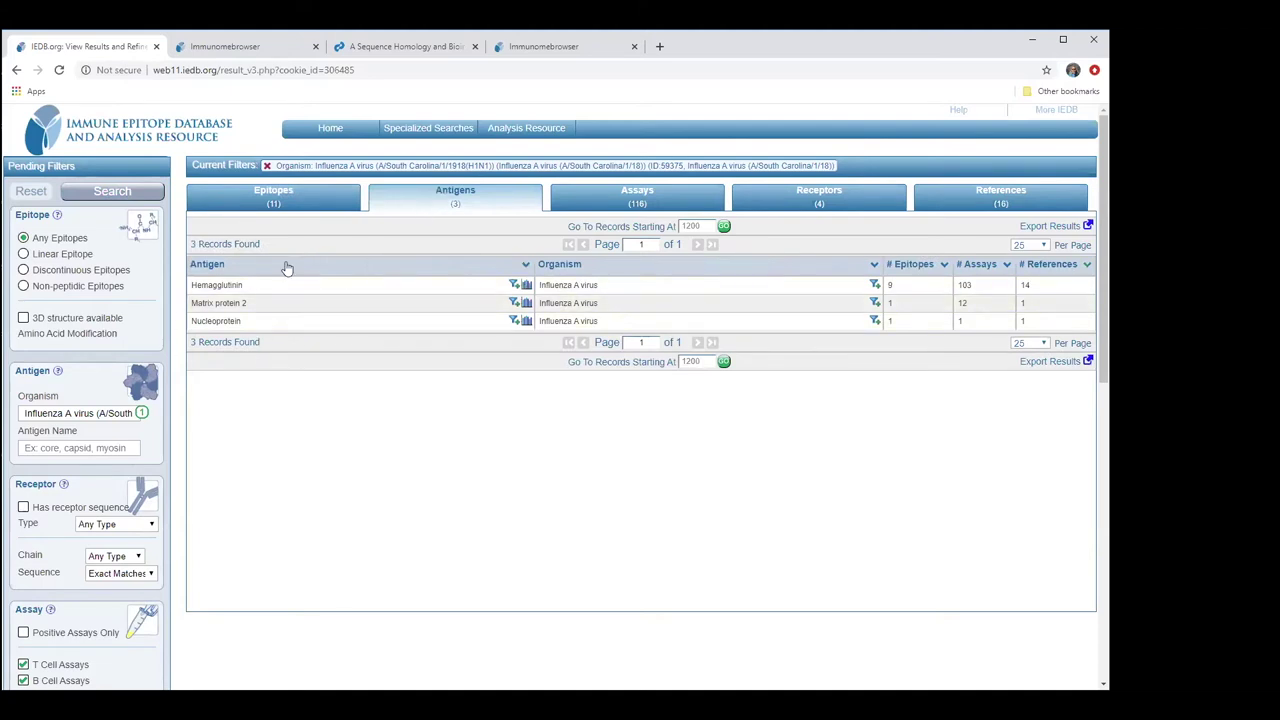
View the results' assays, receptors, and references in turn
{"action": "left_click", "coordinate": [648, 198]}
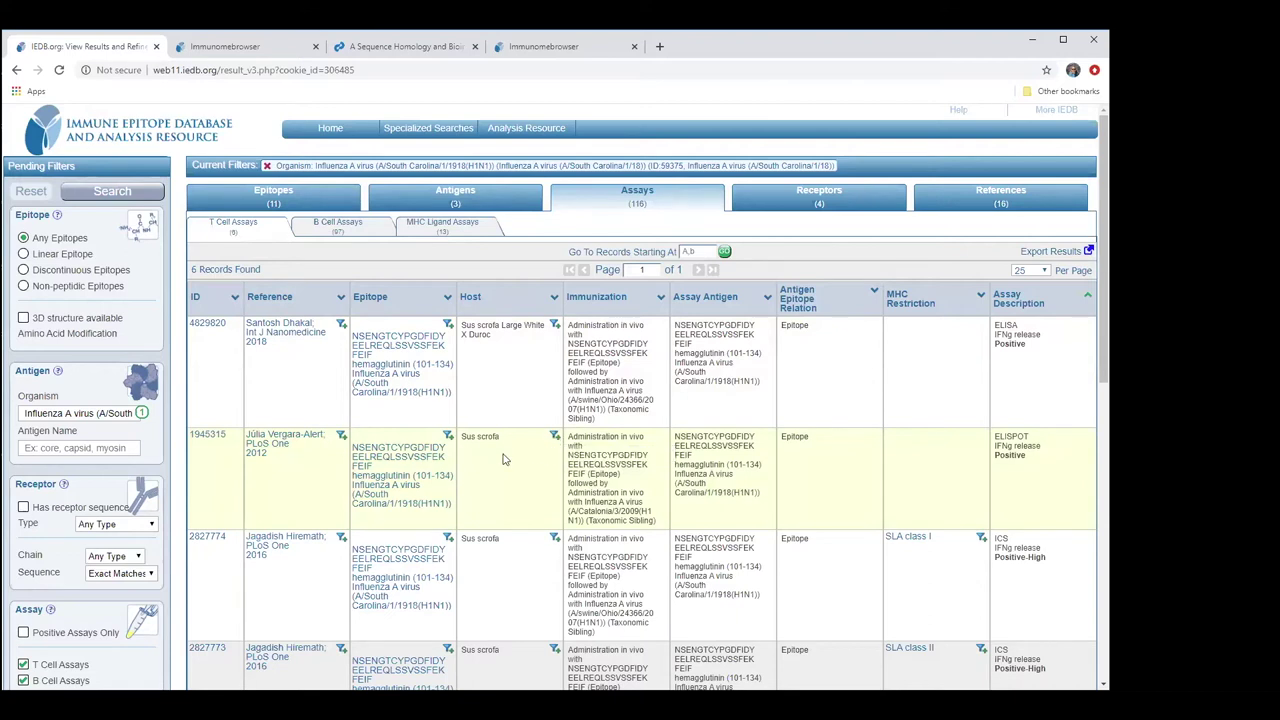
{"action": "left_click", "coordinate": [838, 203]}
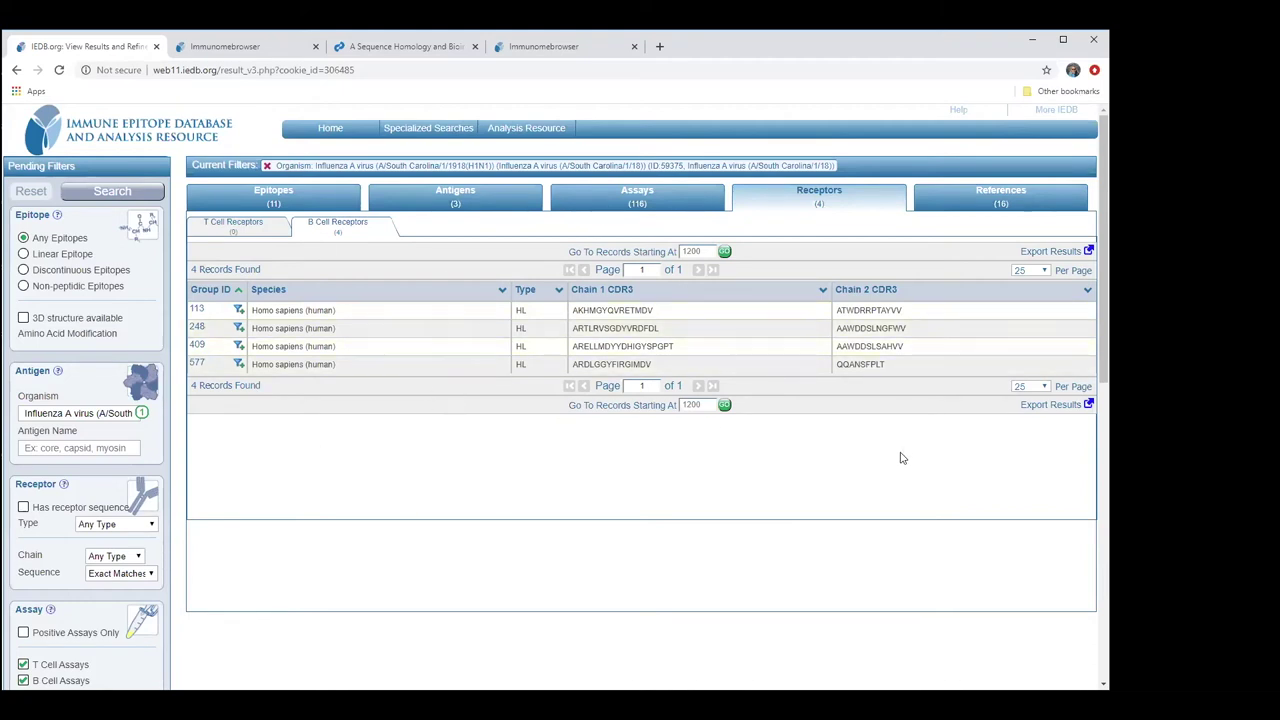
{"action": "left_click", "coordinate": [989, 197]}
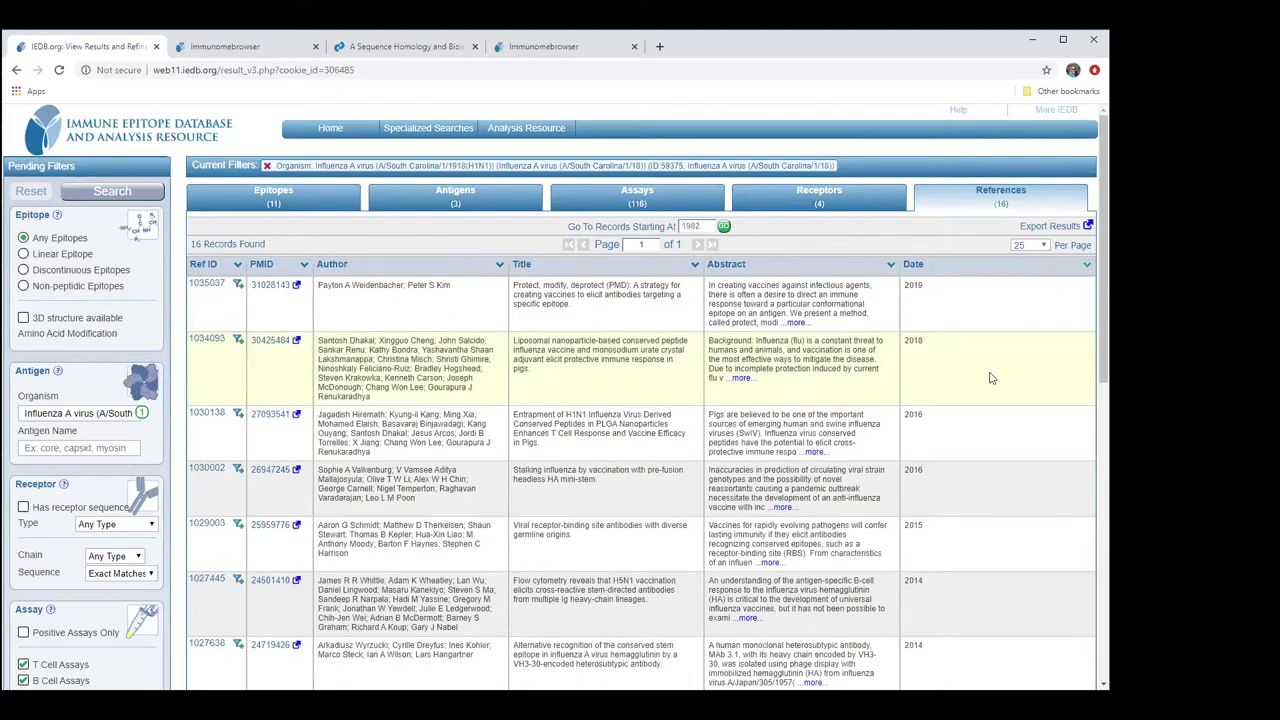
Scroll through the 16 references for the 1918 influenza strain and back up
{"action": "scroll", "coordinate": [947, 560], "scroll_direction": "down", "scroll_amount": 1}
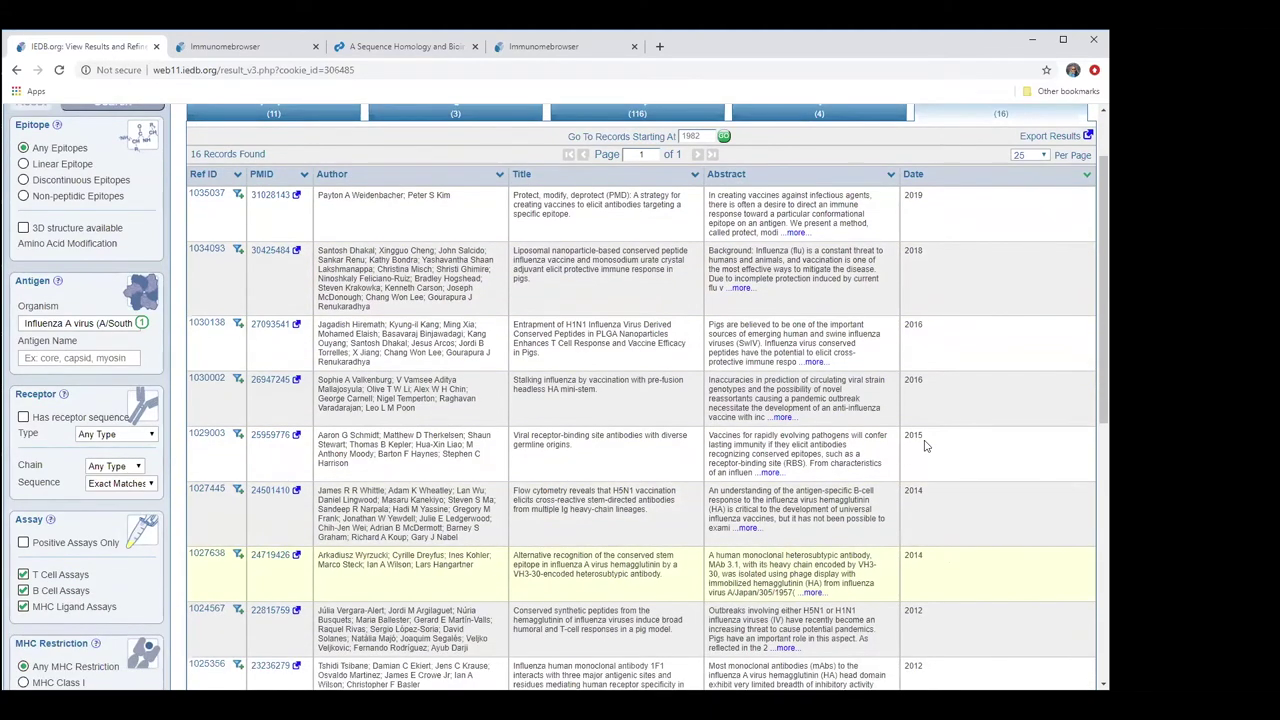
{"action": "scroll", "coordinate": [928, 448], "scroll_direction": "down", "scroll_amount": 5}
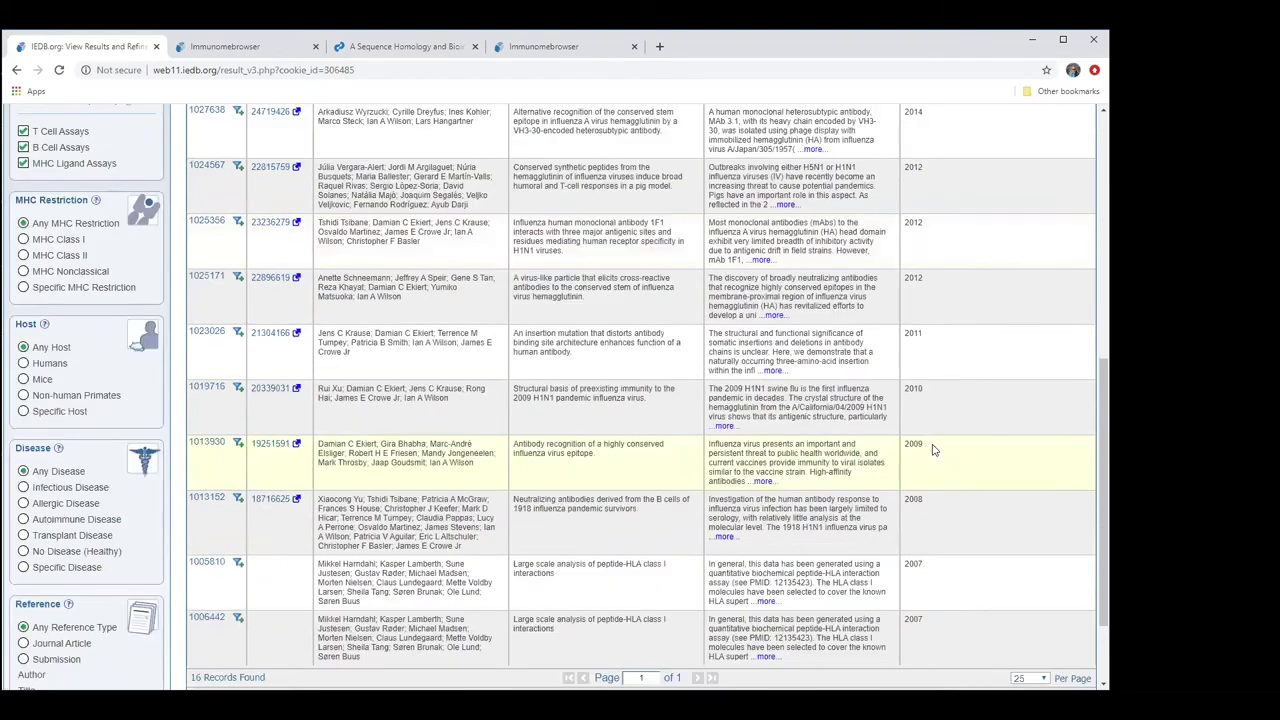
{"action": "scroll", "coordinate": [931, 443], "scroll_direction": "up", "scroll_amount": 2}
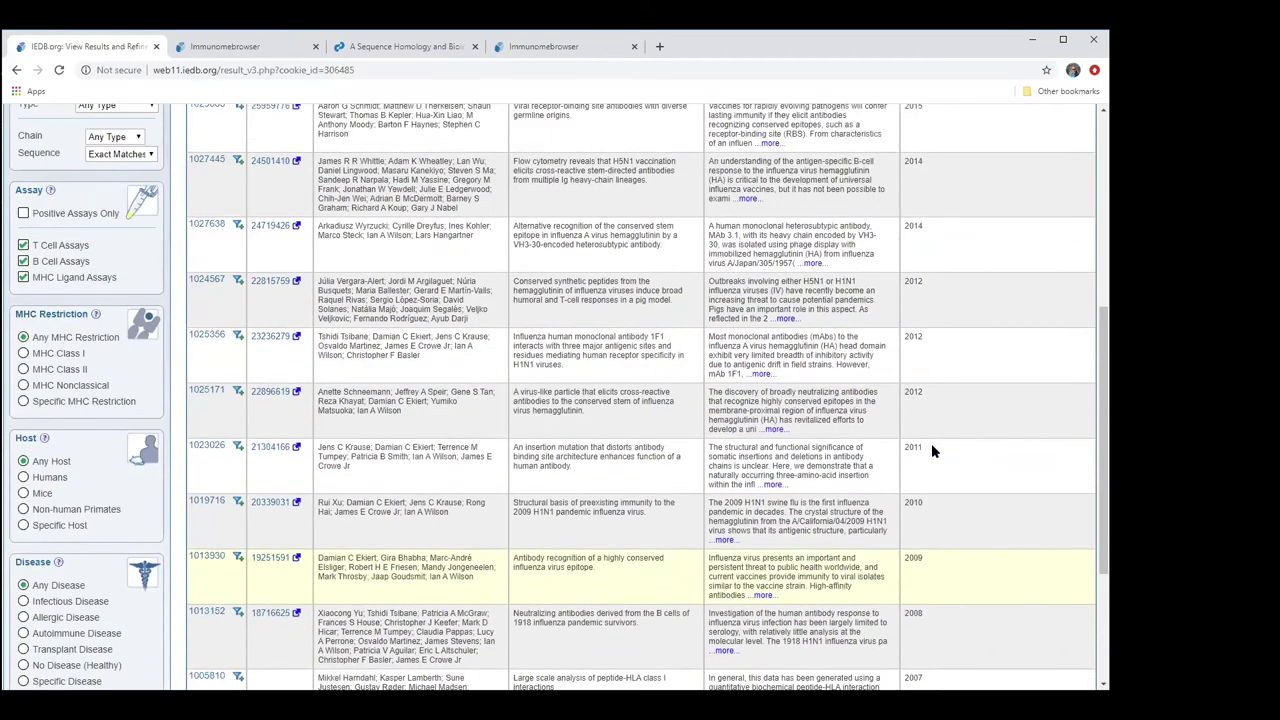
{"action": "scroll", "coordinate": [640, 397], "scroll_direction": "up", "scroll_amount": 1}
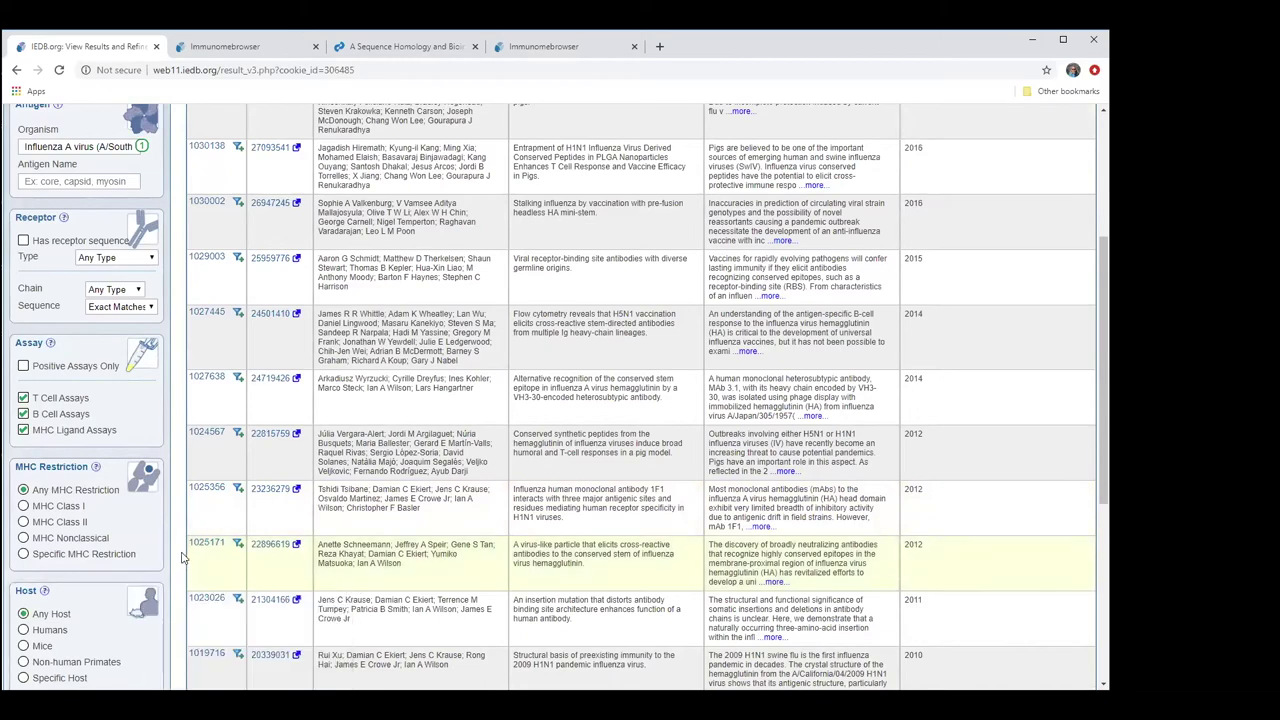
Filter to reference 1025171, view its epitopes and assays, and open assay 1974593
{"action": "left_click", "coordinate": [238, 545]}
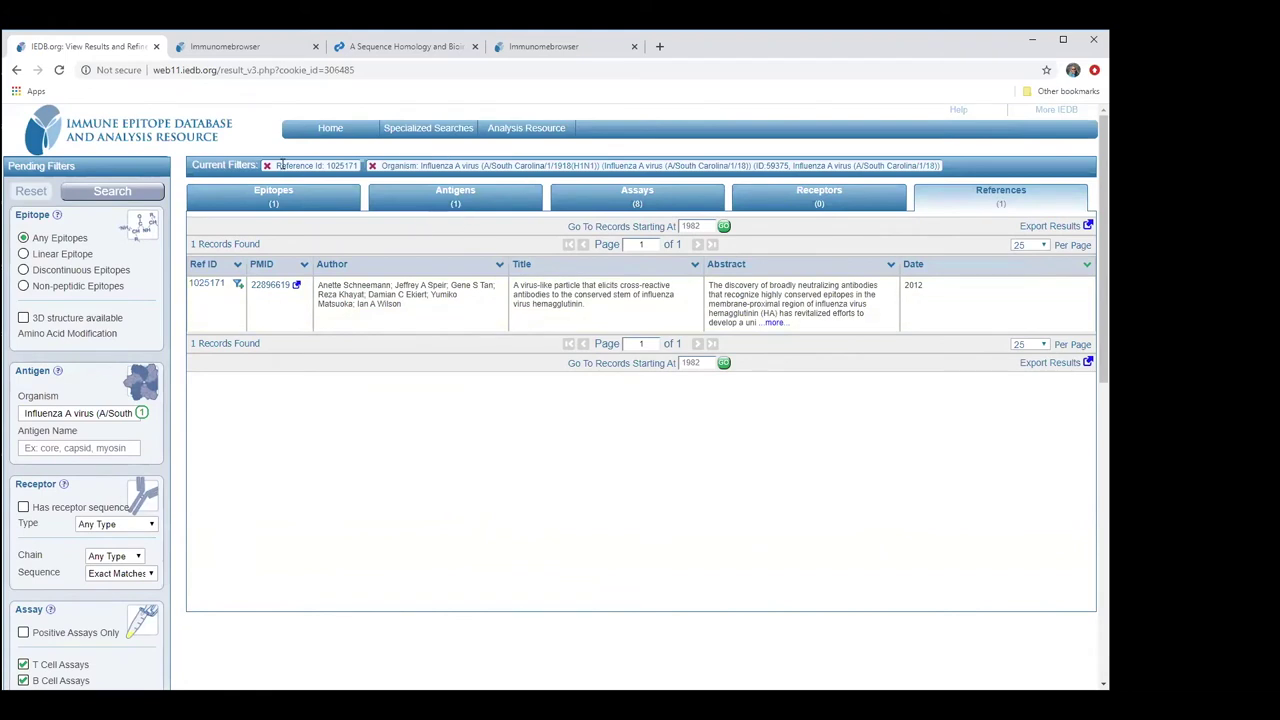
{"action": "left_click", "coordinate": [318, 200]}
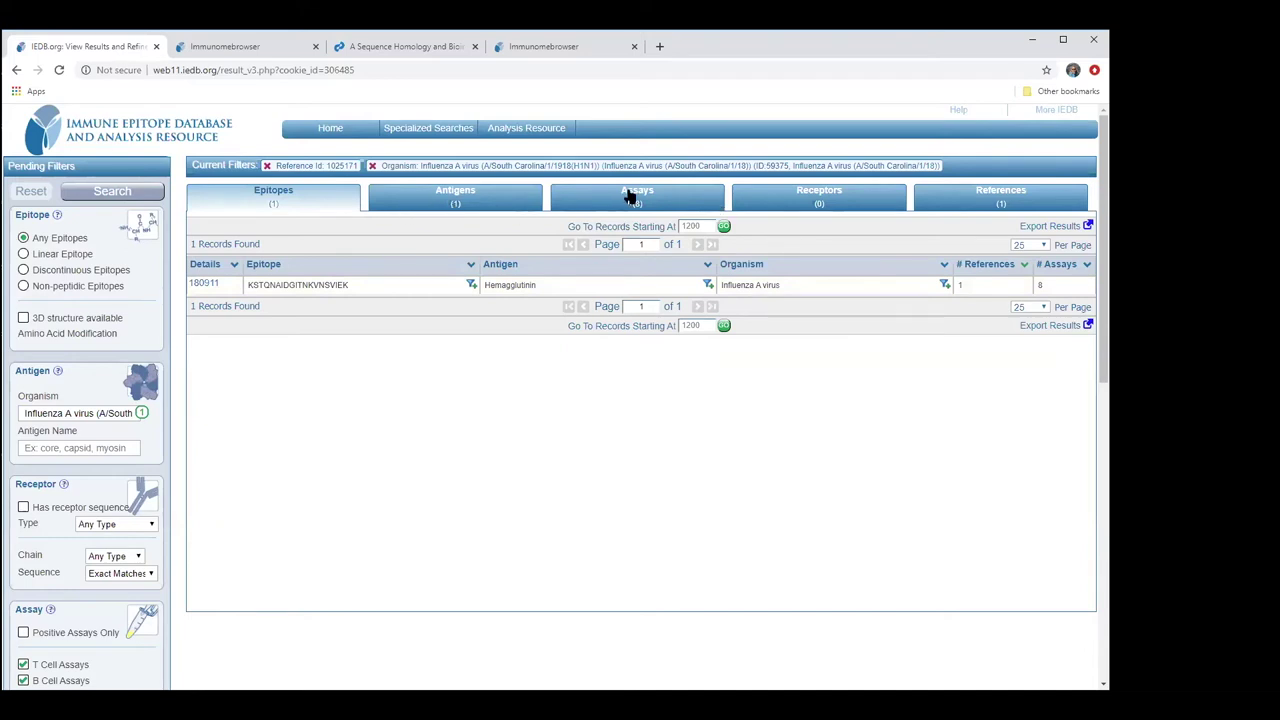
{"action": "left_click", "coordinate": [631, 197]}
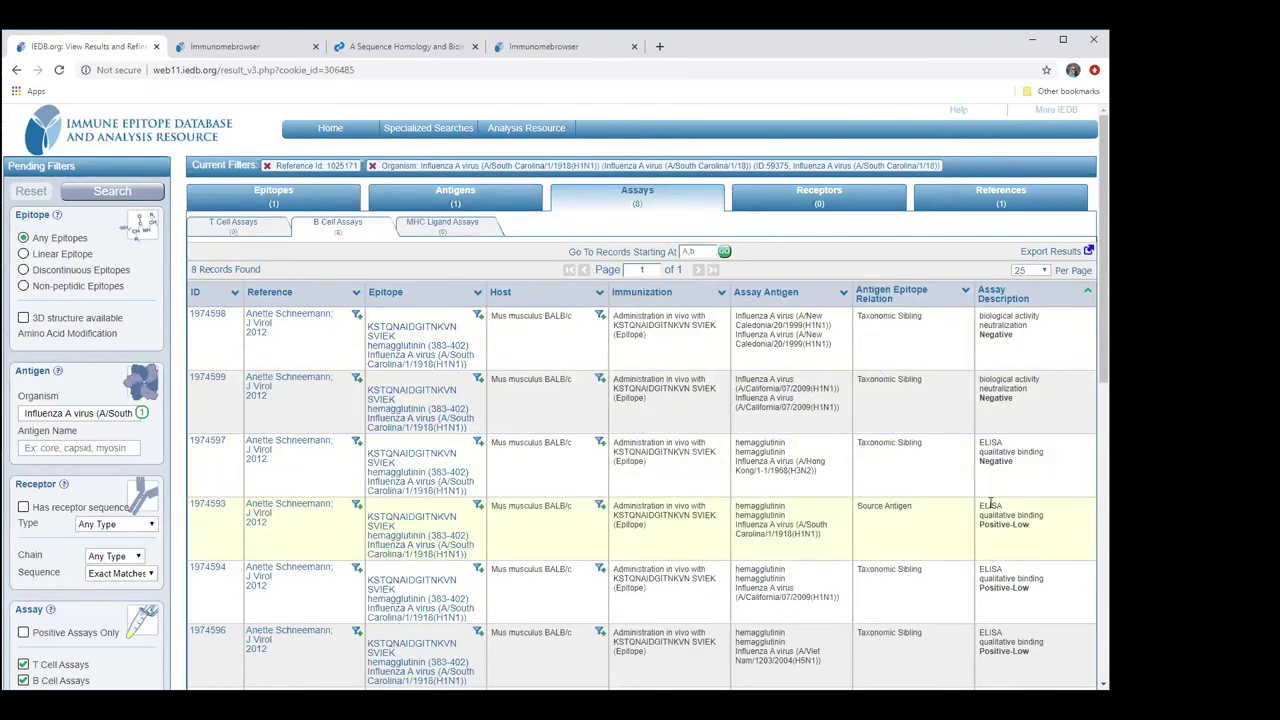
{"action": "scroll", "coordinate": [992, 503], "scroll_direction": "down", "scroll_amount": 1}
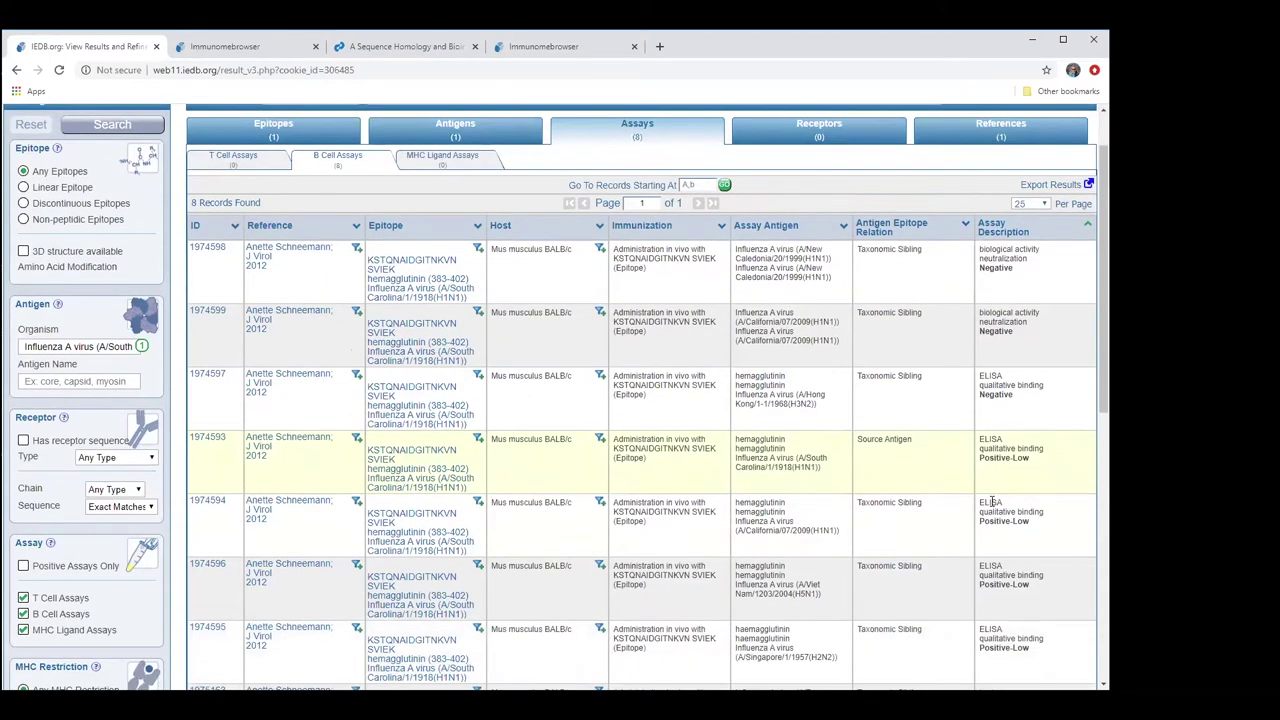
{"action": "scroll", "coordinate": [887, 509], "scroll_direction": "up", "scroll_amount": 1}
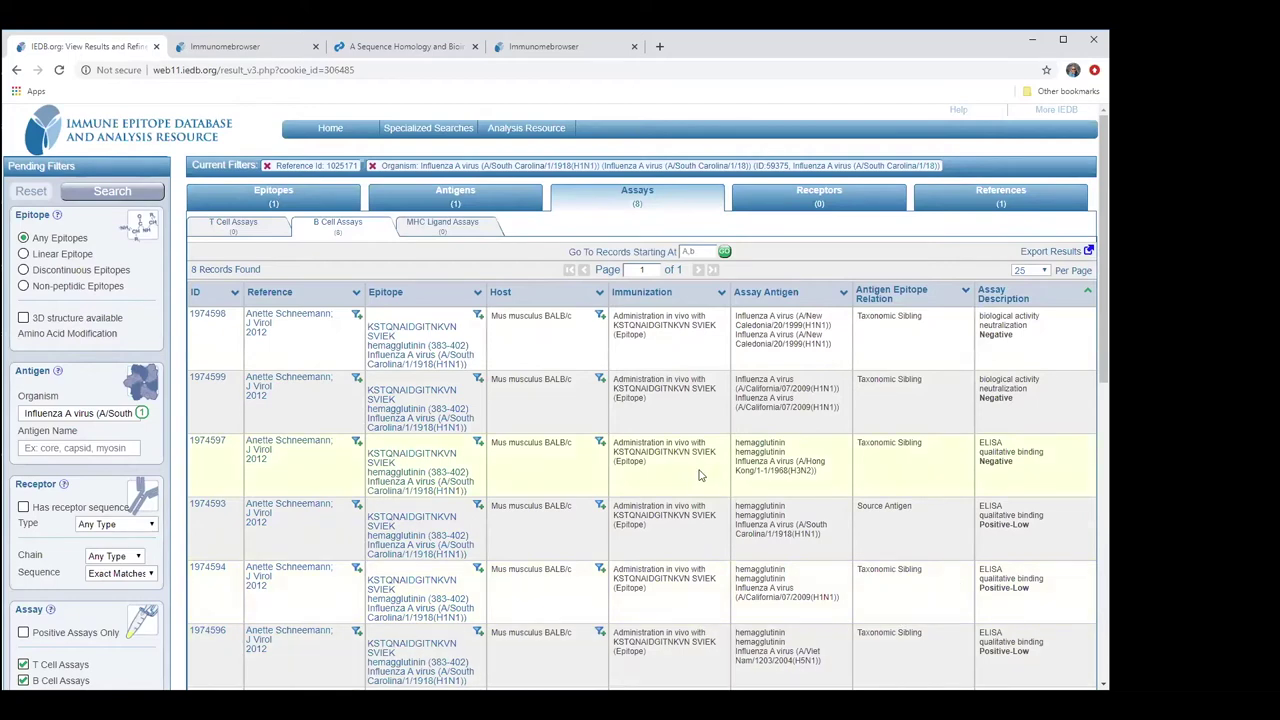
{"action": "left_click", "coordinate": [206, 505]}
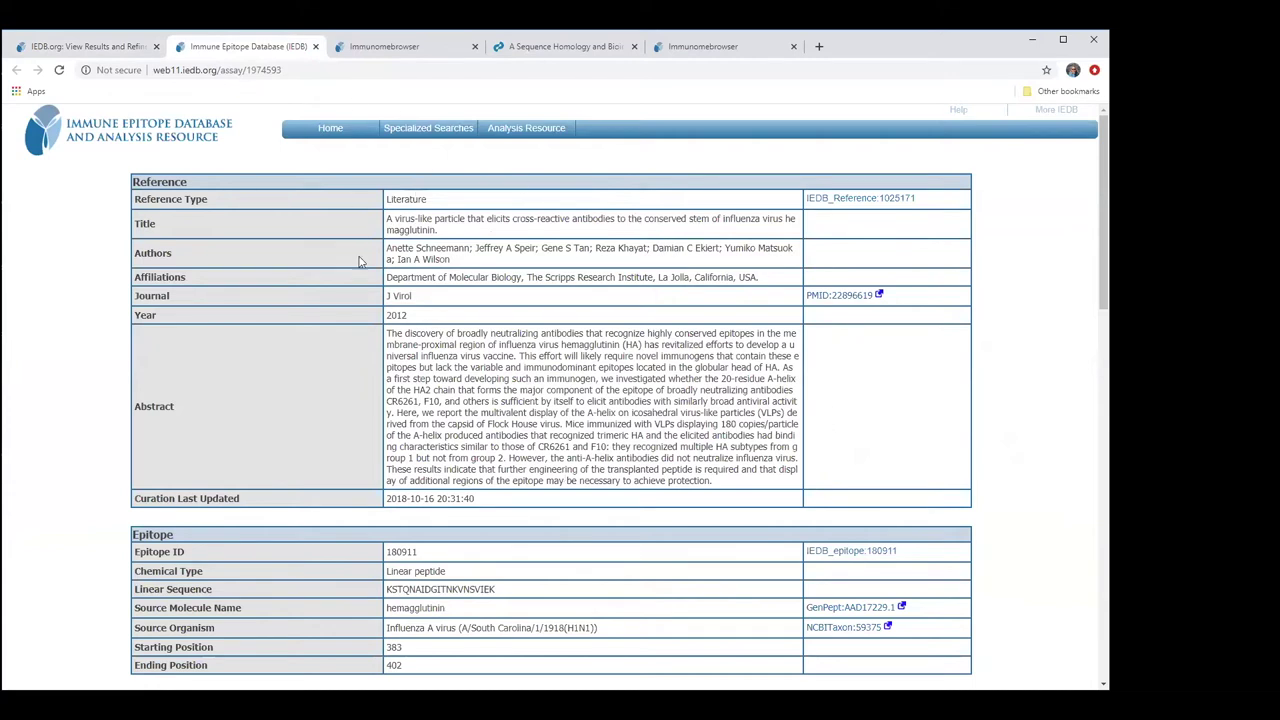
Read through assay record 1974593, including its Figures 4, 5, 6 note, then close it
{"action": "scroll", "coordinate": [855, 408], "scroll_direction": "down", "scroll_amount": 1}
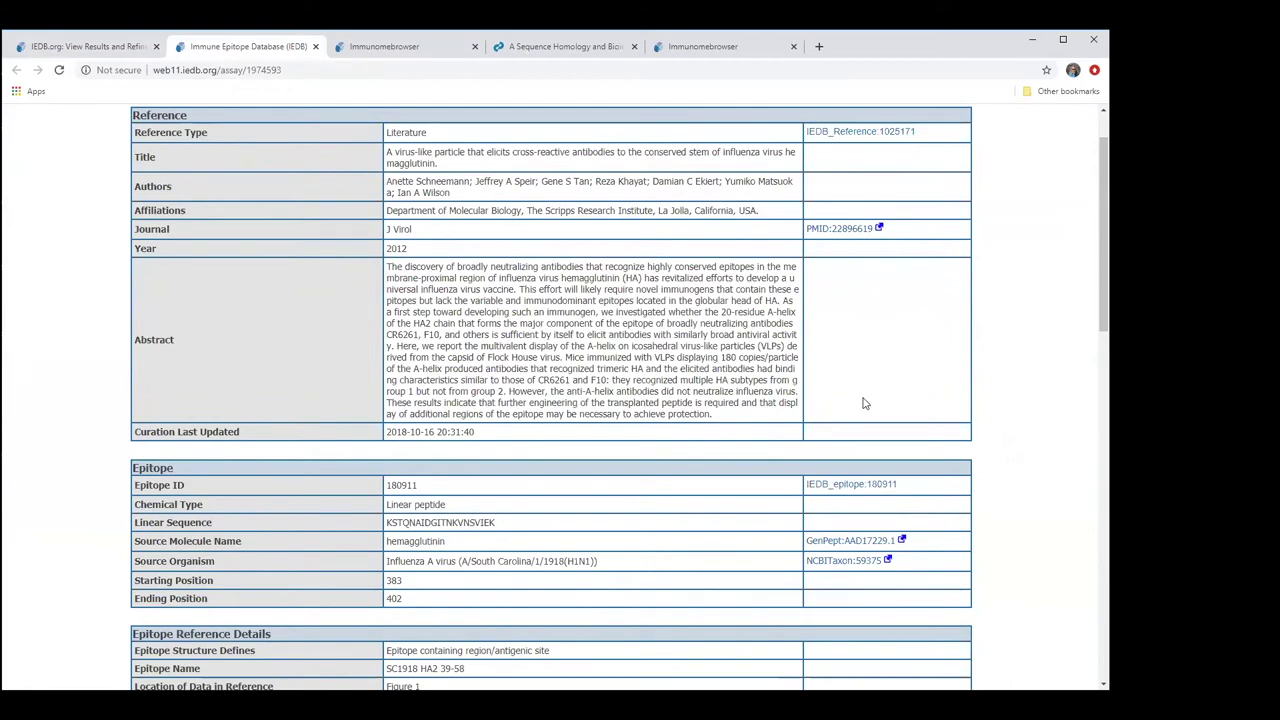
{"action": "scroll", "coordinate": [864, 404], "scroll_direction": "down", "scroll_amount": 3}
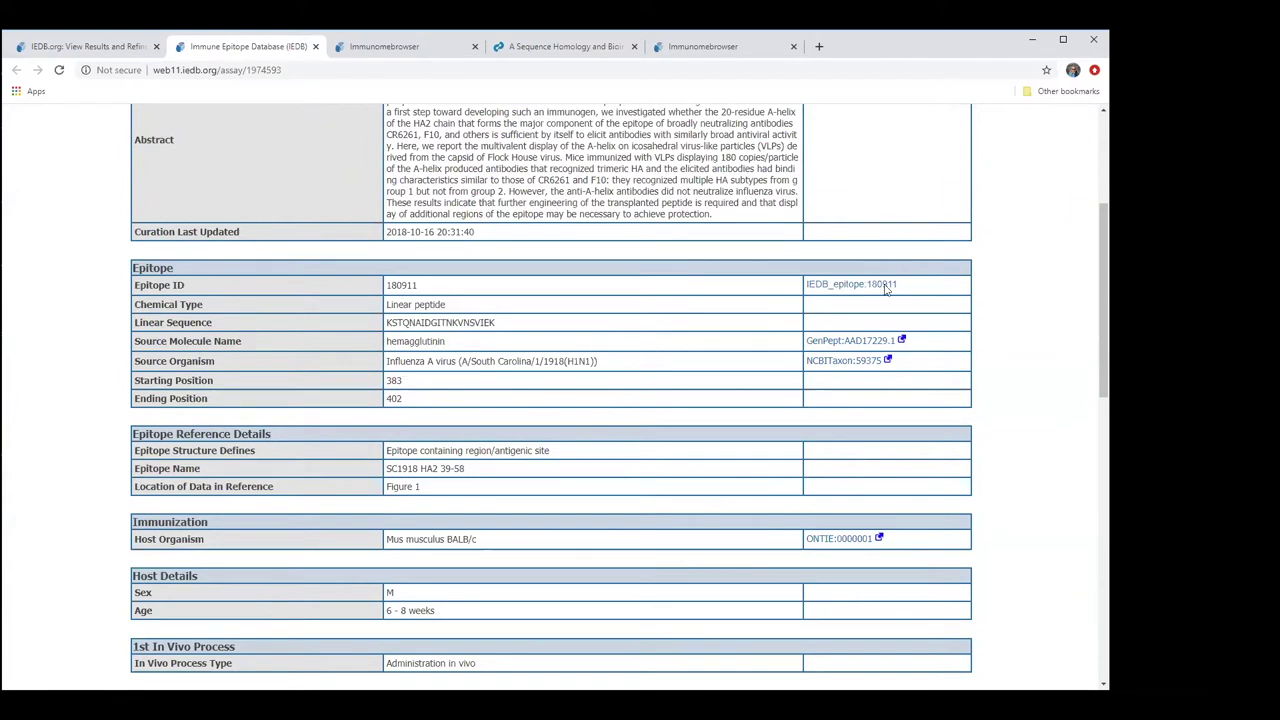
{"action": "scroll", "coordinate": [907, 283], "scroll_direction": "up", "scroll_amount": 1}
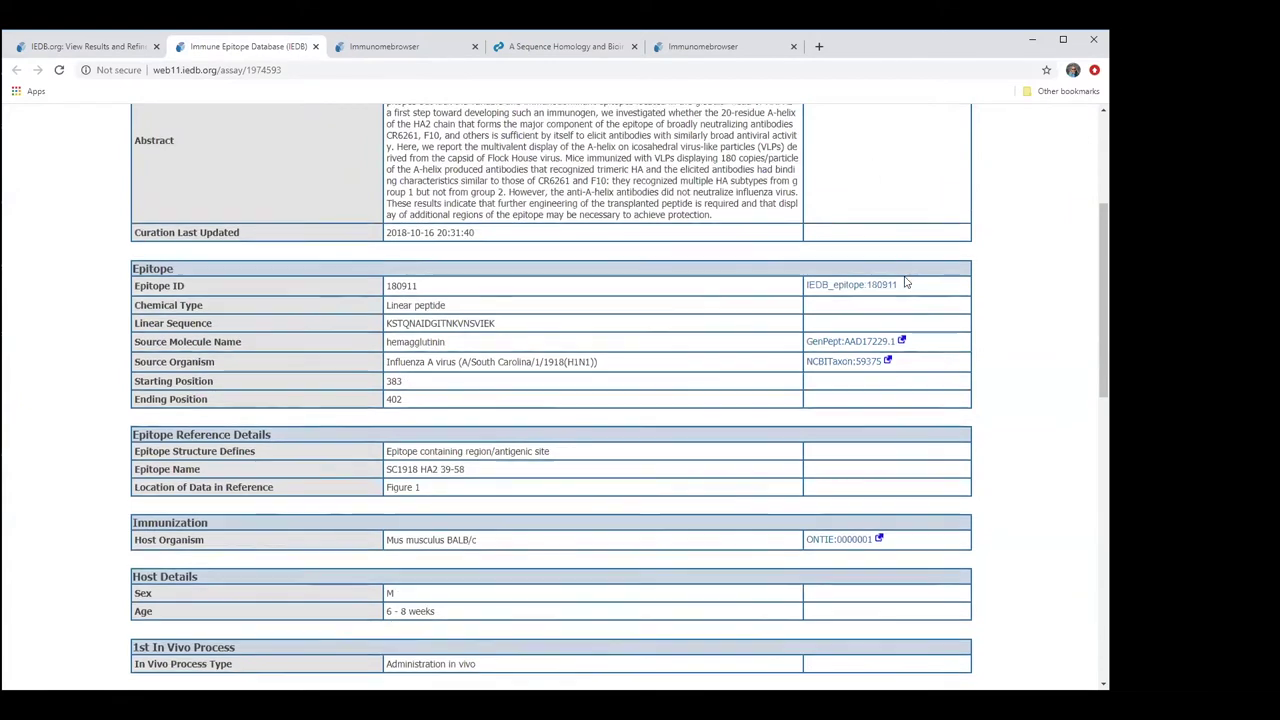
{"action": "scroll", "coordinate": [936, 395], "scroll_direction": "up", "scroll_amount": 3}
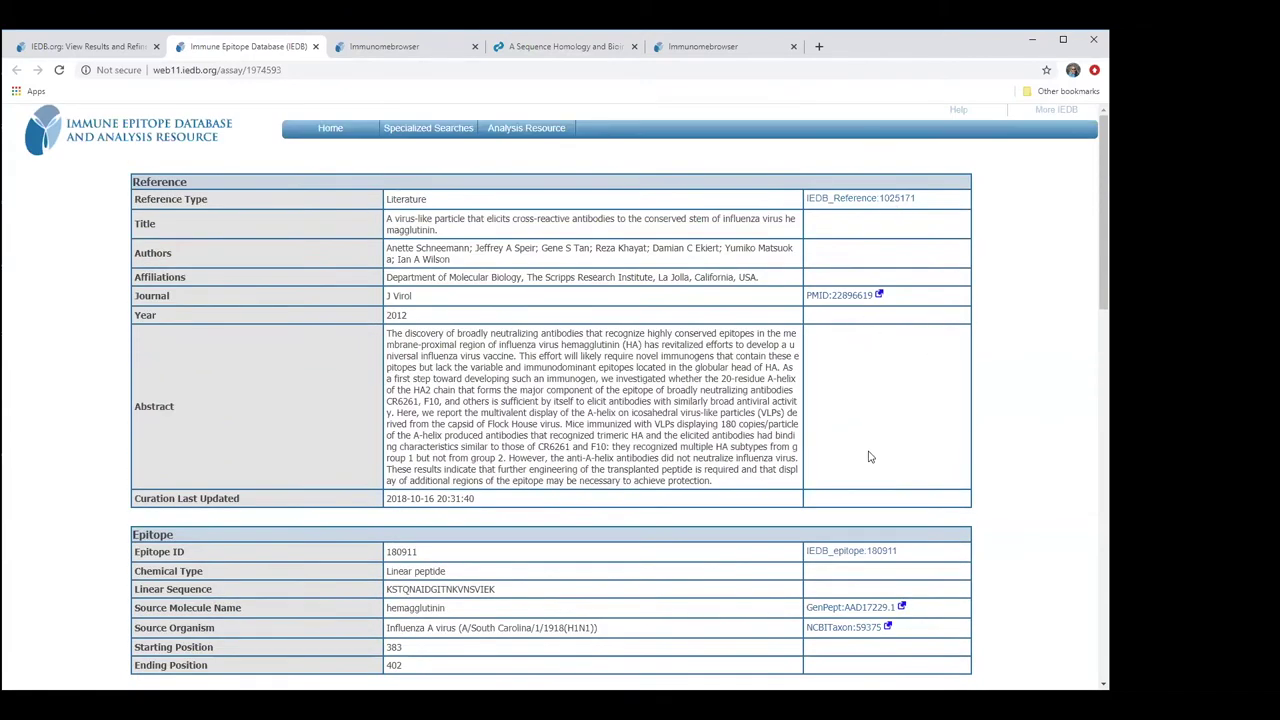
{"action": "scroll", "coordinate": [869, 457], "scroll_direction": "down", "scroll_amount": 3}
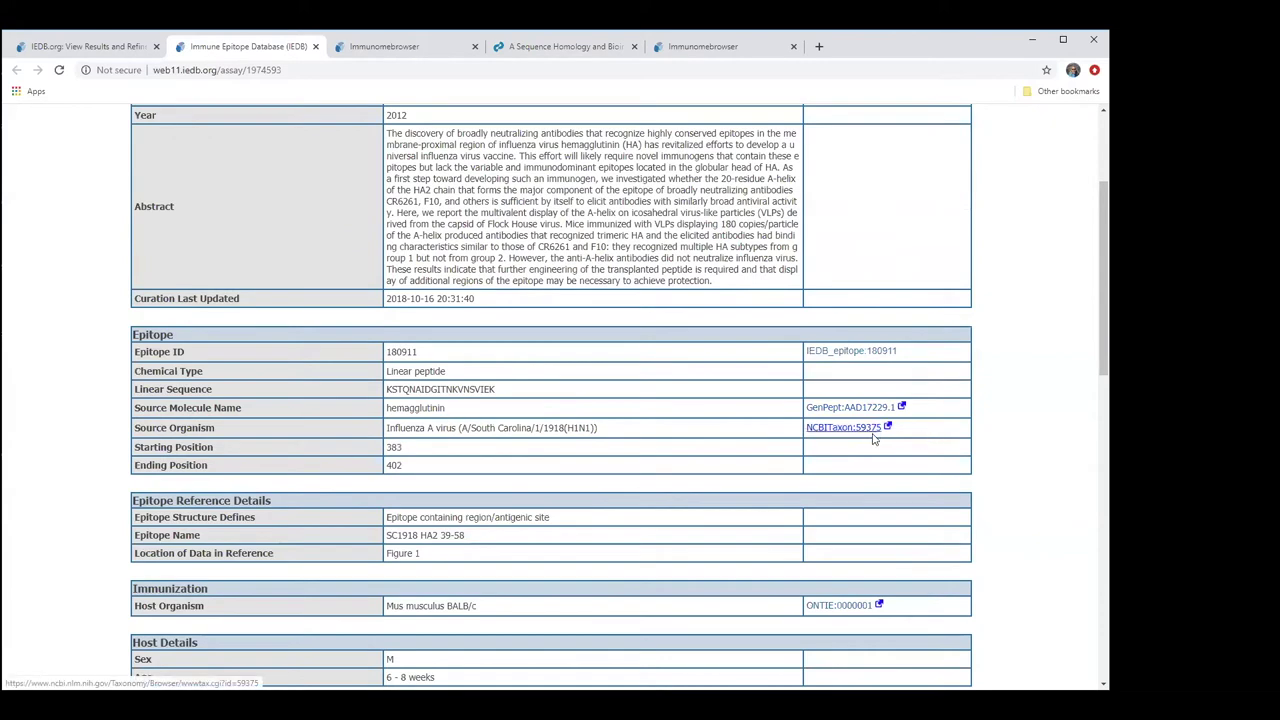
{"action": "scroll", "coordinate": [710, 426], "scroll_direction": "down", "scroll_amount": 2}
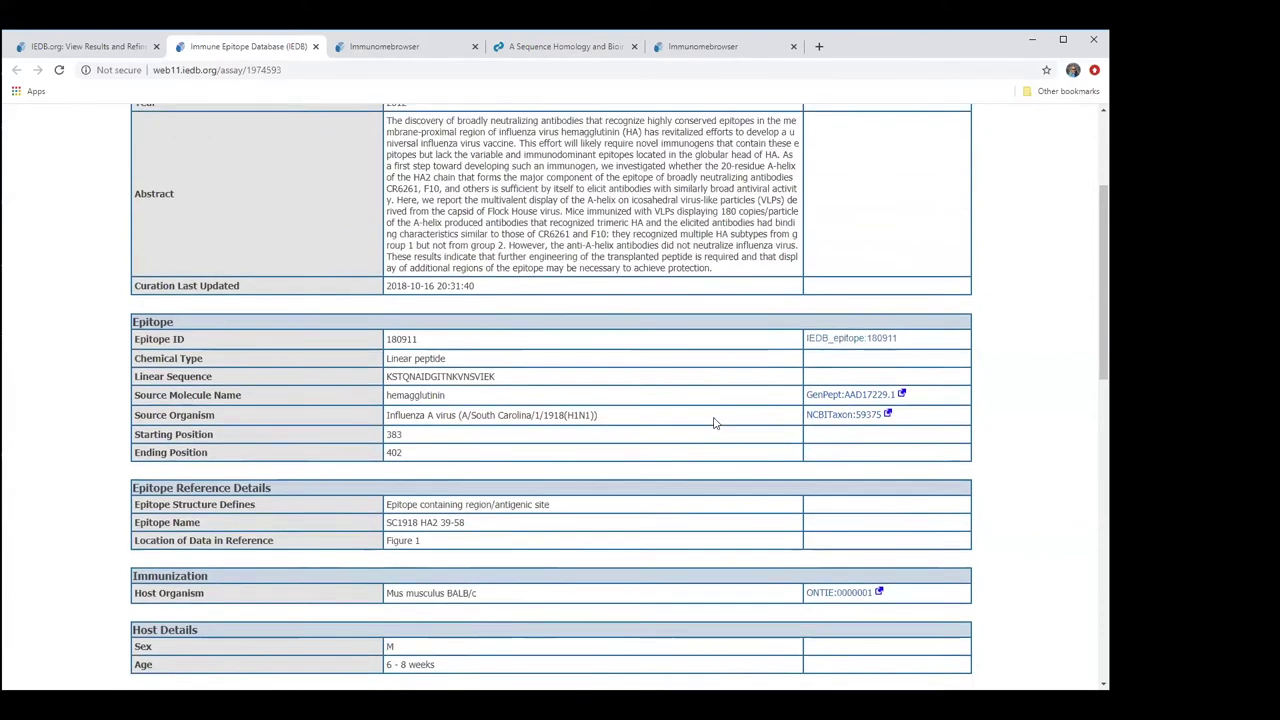
{"action": "scroll", "coordinate": [714, 424], "scroll_direction": "down", "scroll_amount": 3}
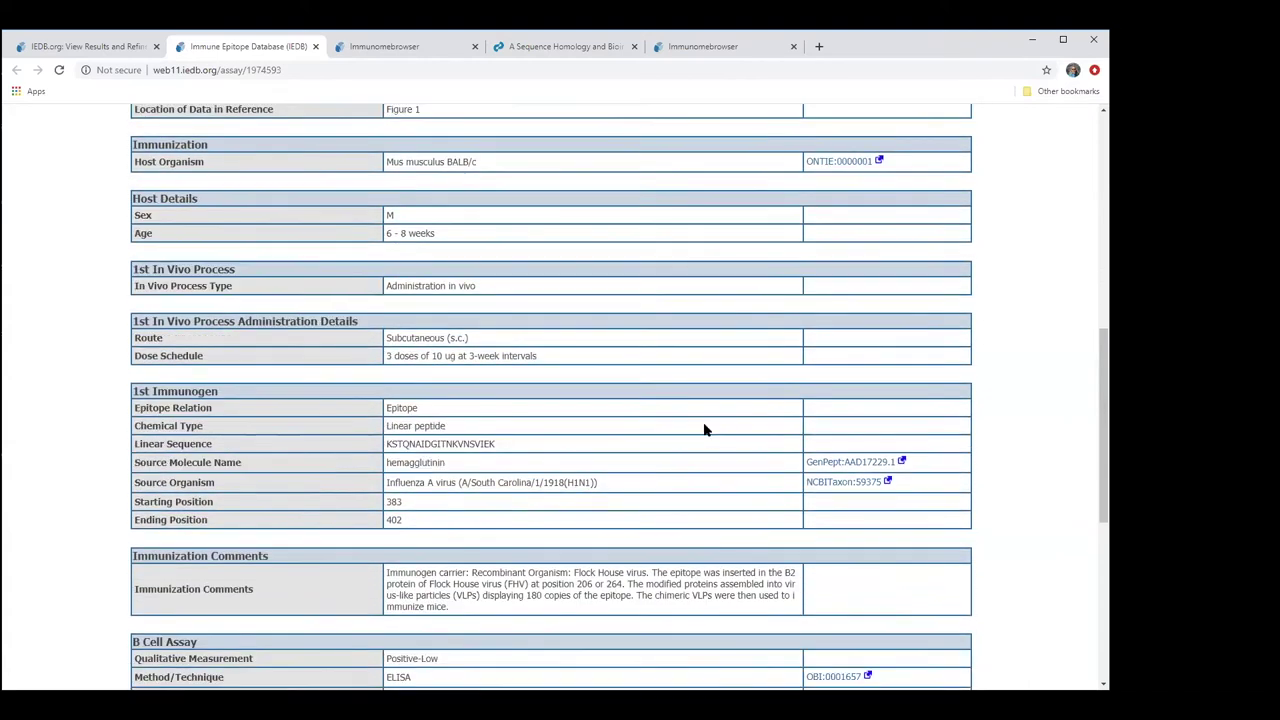
{"action": "scroll", "coordinate": [704, 430], "scroll_direction": "down", "scroll_amount": 1}
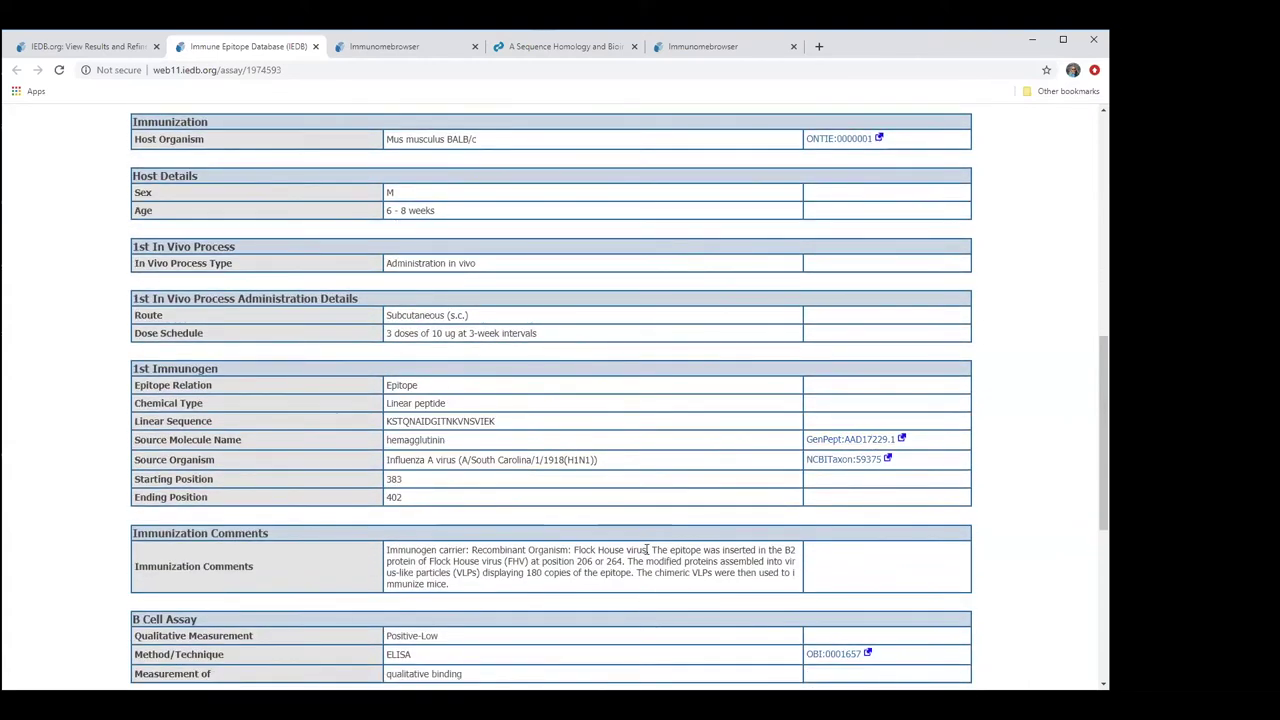
{"action": "scroll", "coordinate": [647, 549], "scroll_direction": "down", "scroll_amount": 5}
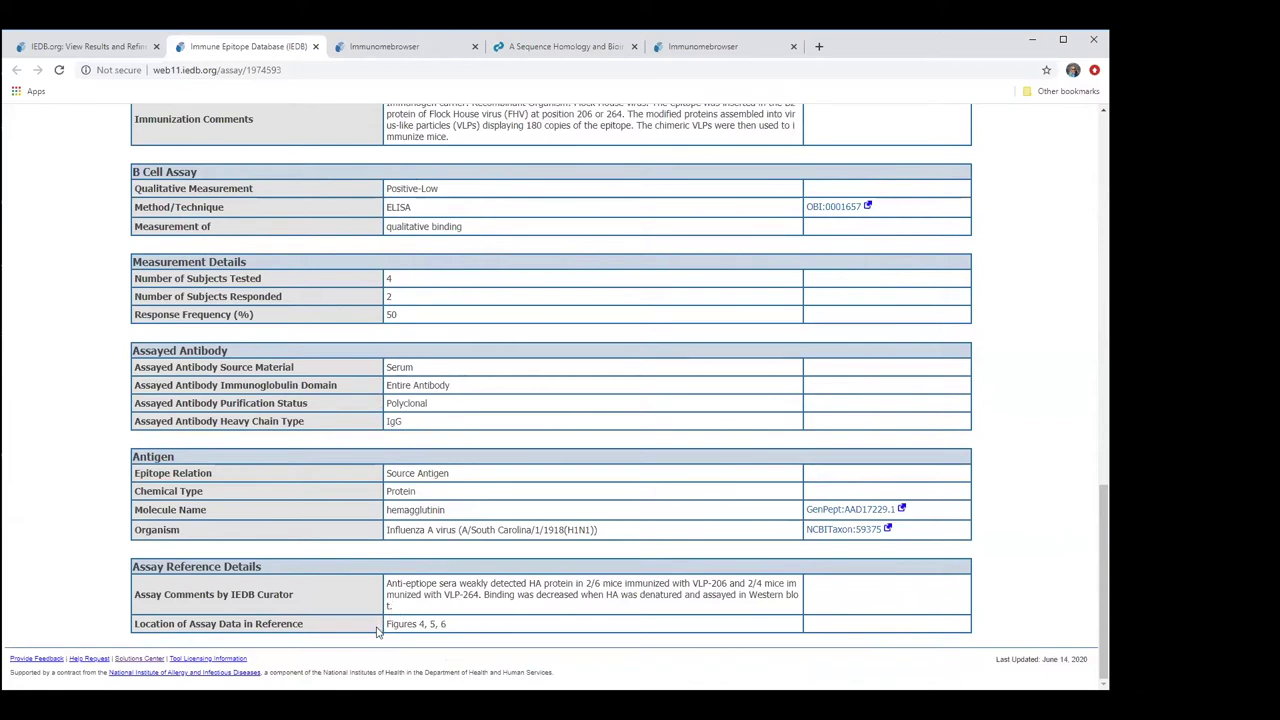
{"action": "left_click_drag", "start_coordinate": [423, 623], "coordinate": [450, 628]}
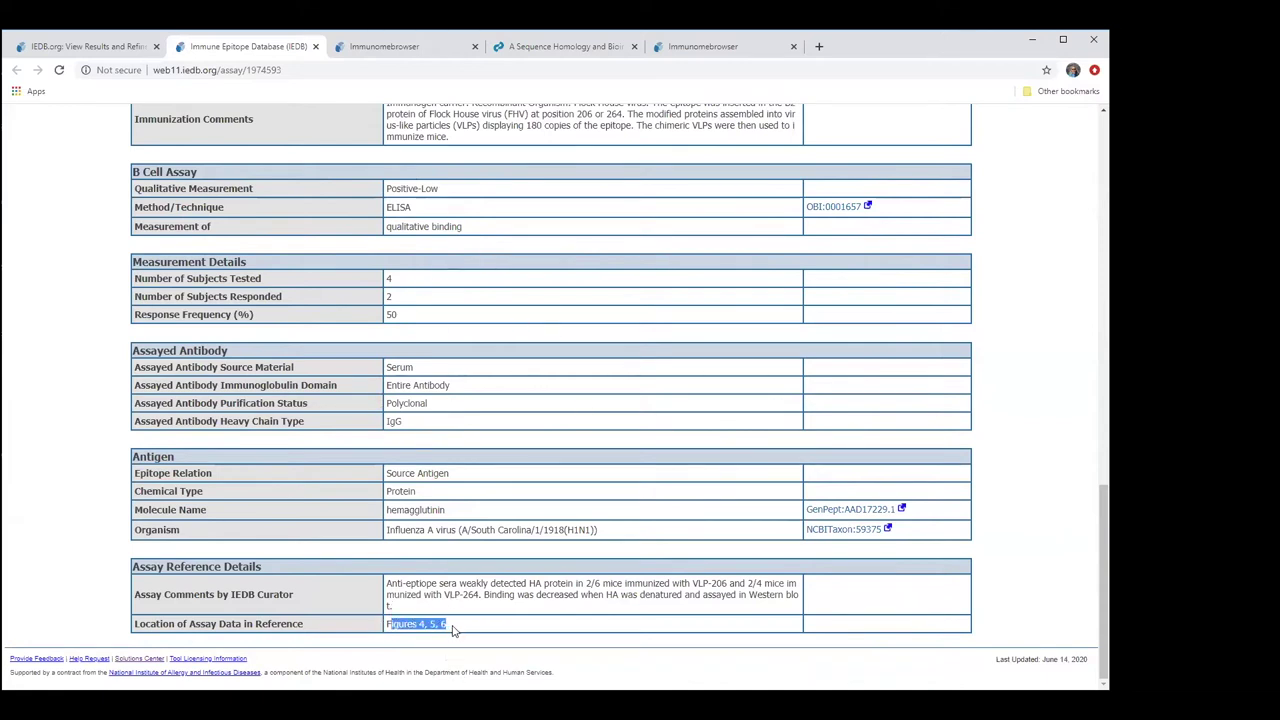
{"action": "left_click", "coordinate": [452, 628]}
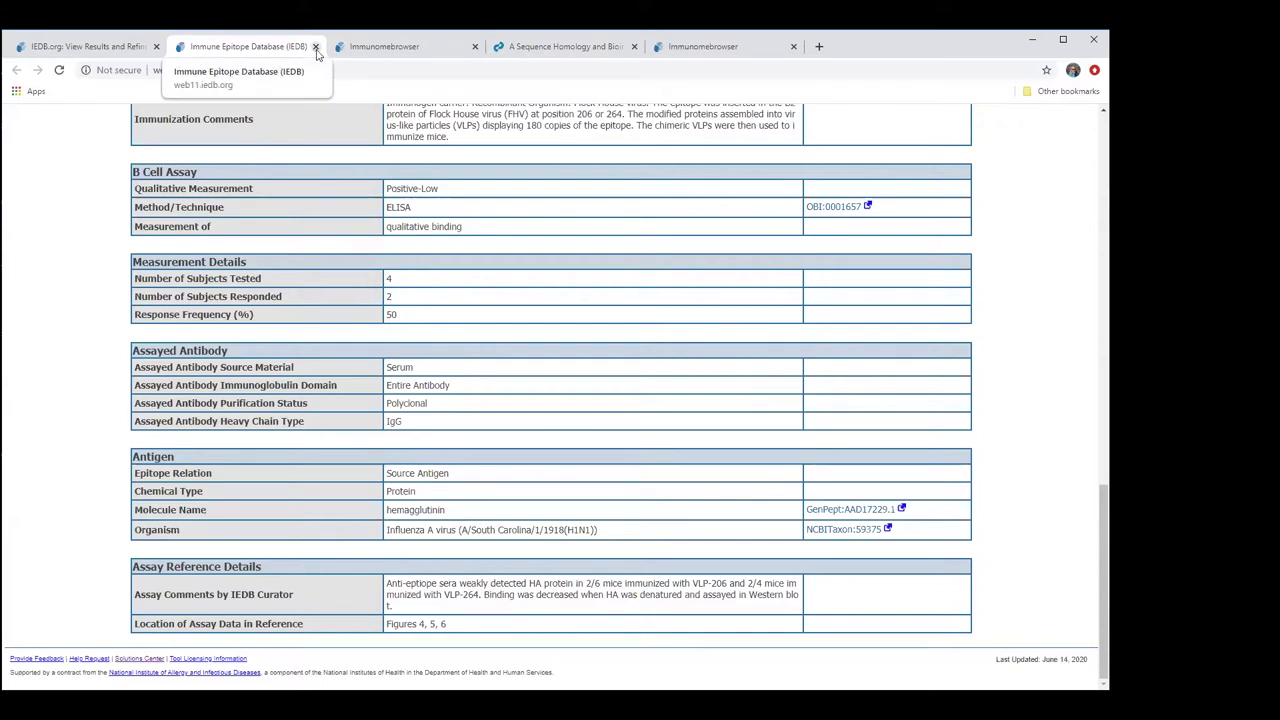
{"action": "left_click", "coordinate": [315, 47]}
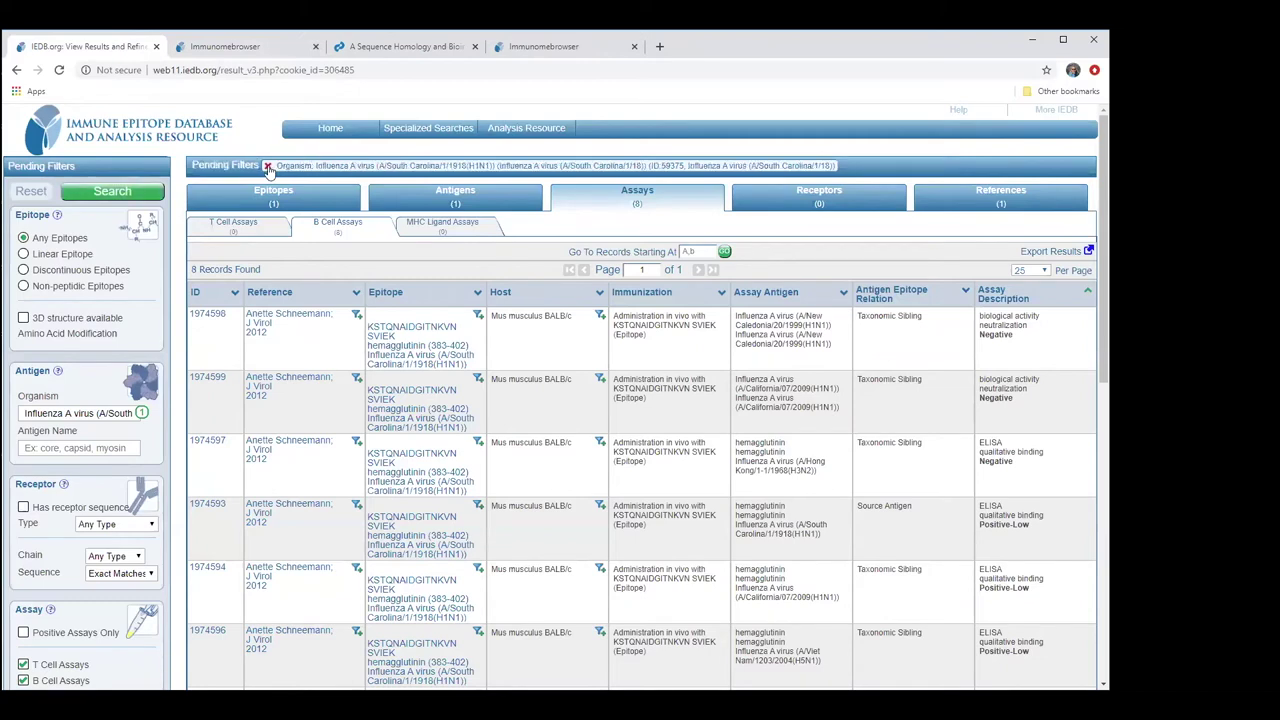
Swap the organism filter for Influenza A virus (ID:11320) and rerun the search, yielding 31598 assays
{"action": "left_click", "coordinate": [267, 166]}
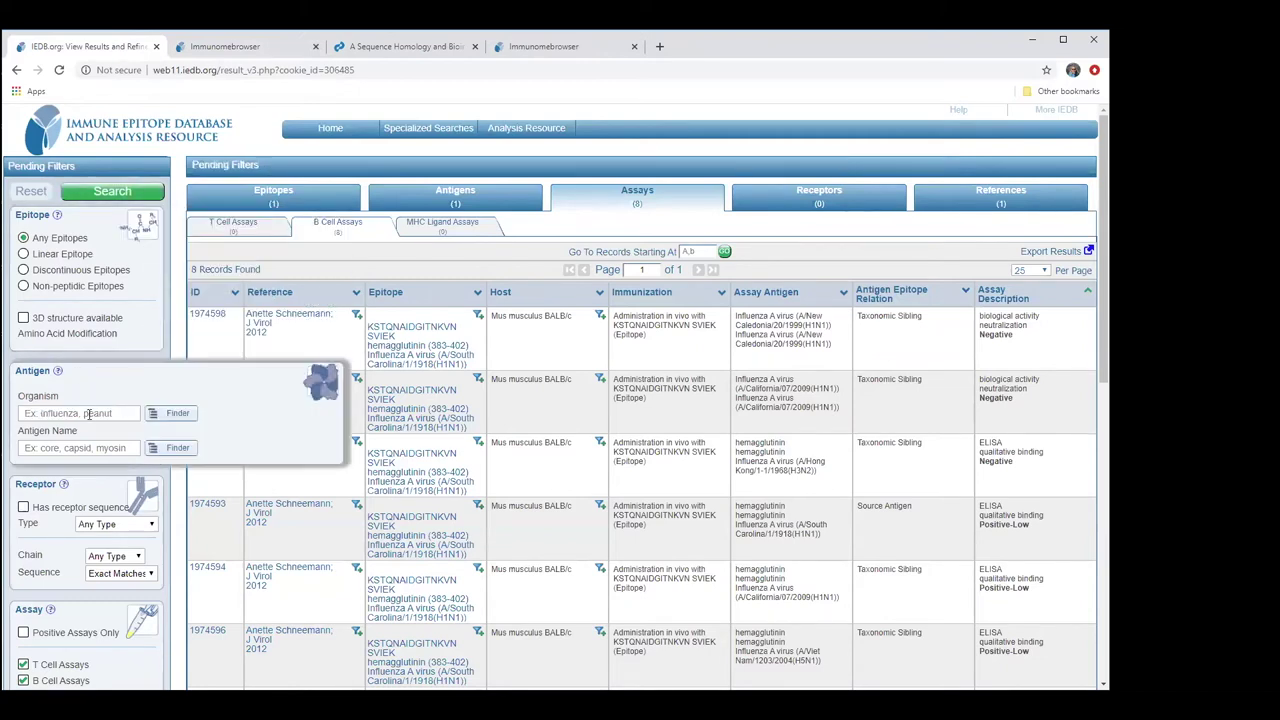
{"action": "mouse_move", "coordinate": [207, 204]}
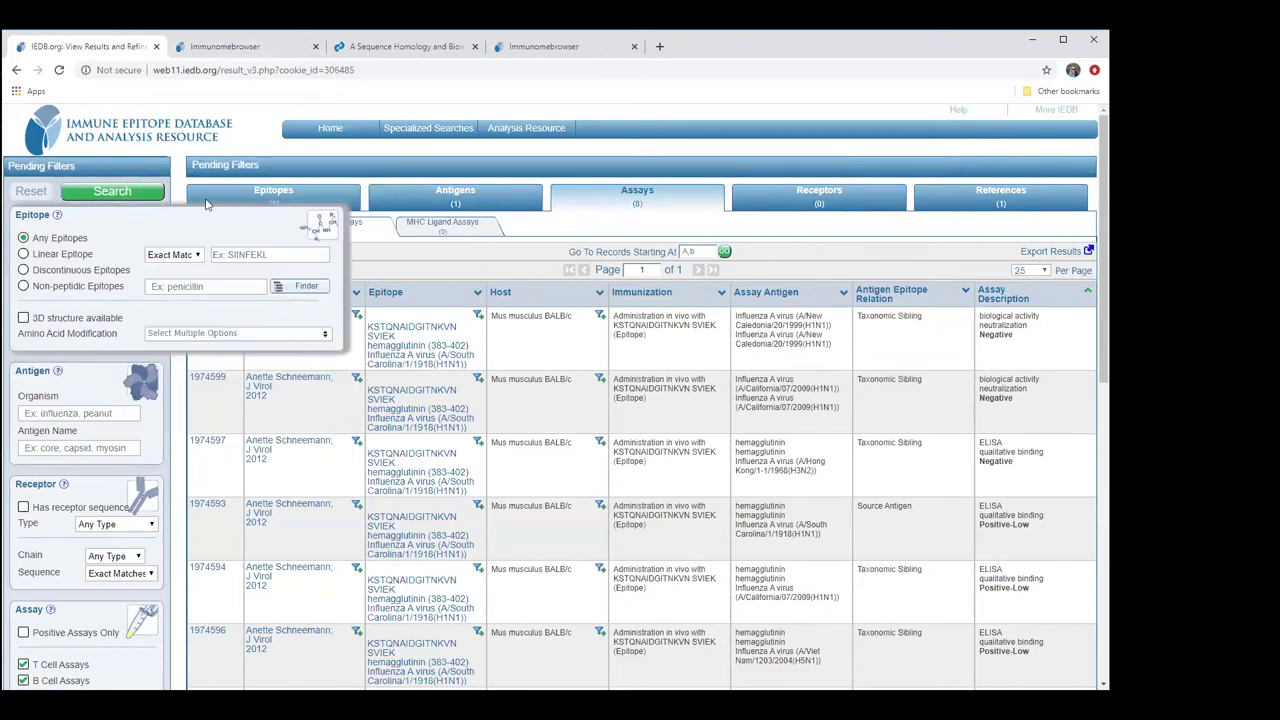
{"action": "left_click", "coordinate": [42, 418]}
{"action": "type", "text": "in"}
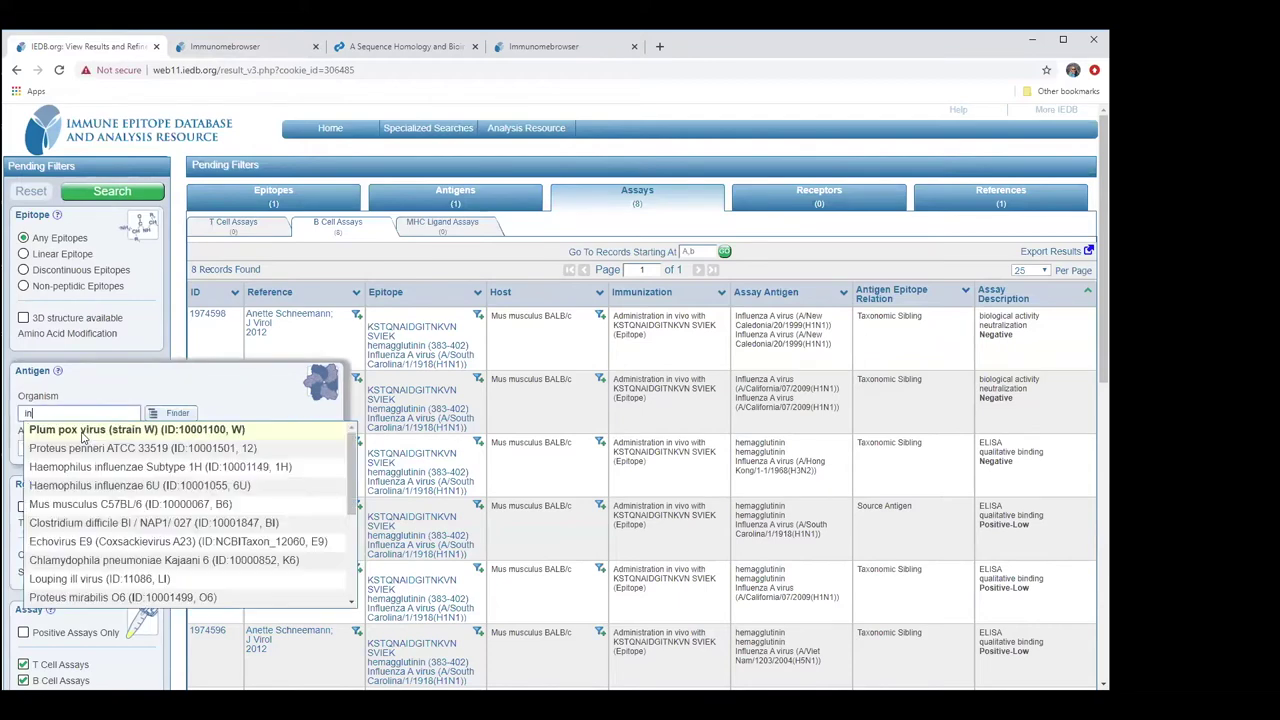
{"action": "type", "text": "fluen"}
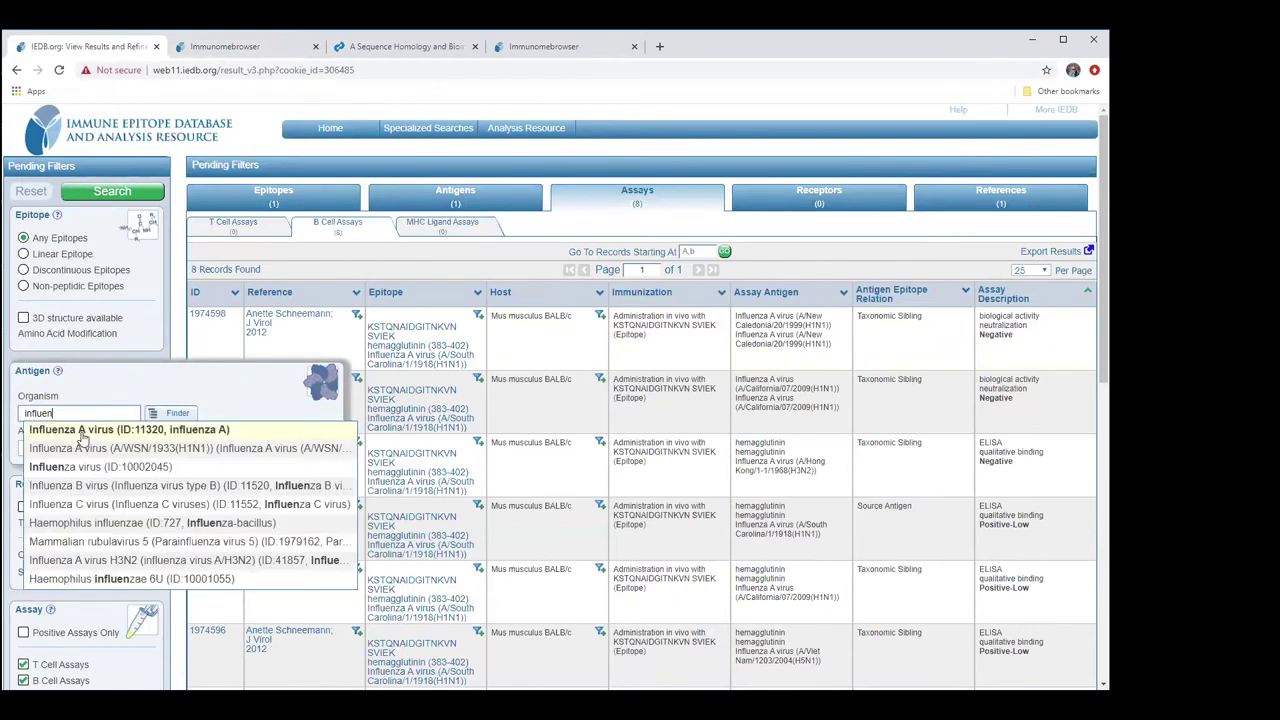
{"action": "left_click", "coordinate": [86, 430]}
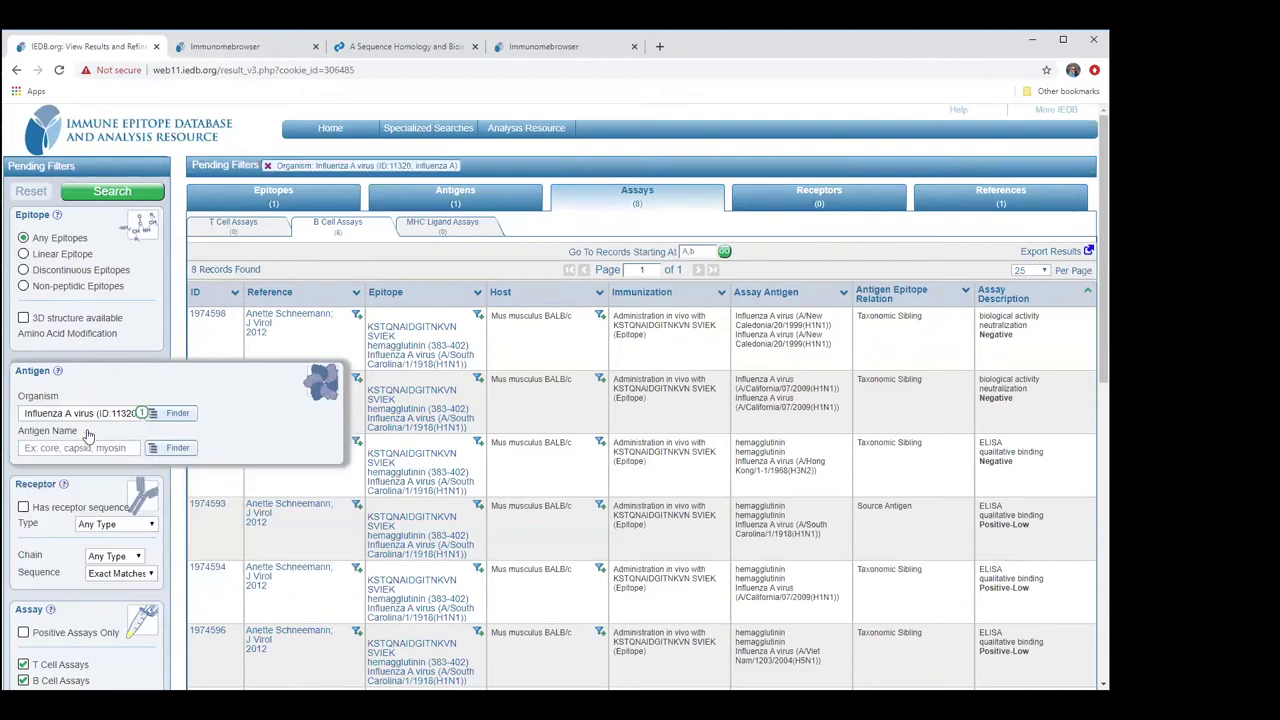
{"action": "left_click", "coordinate": [128, 193]}
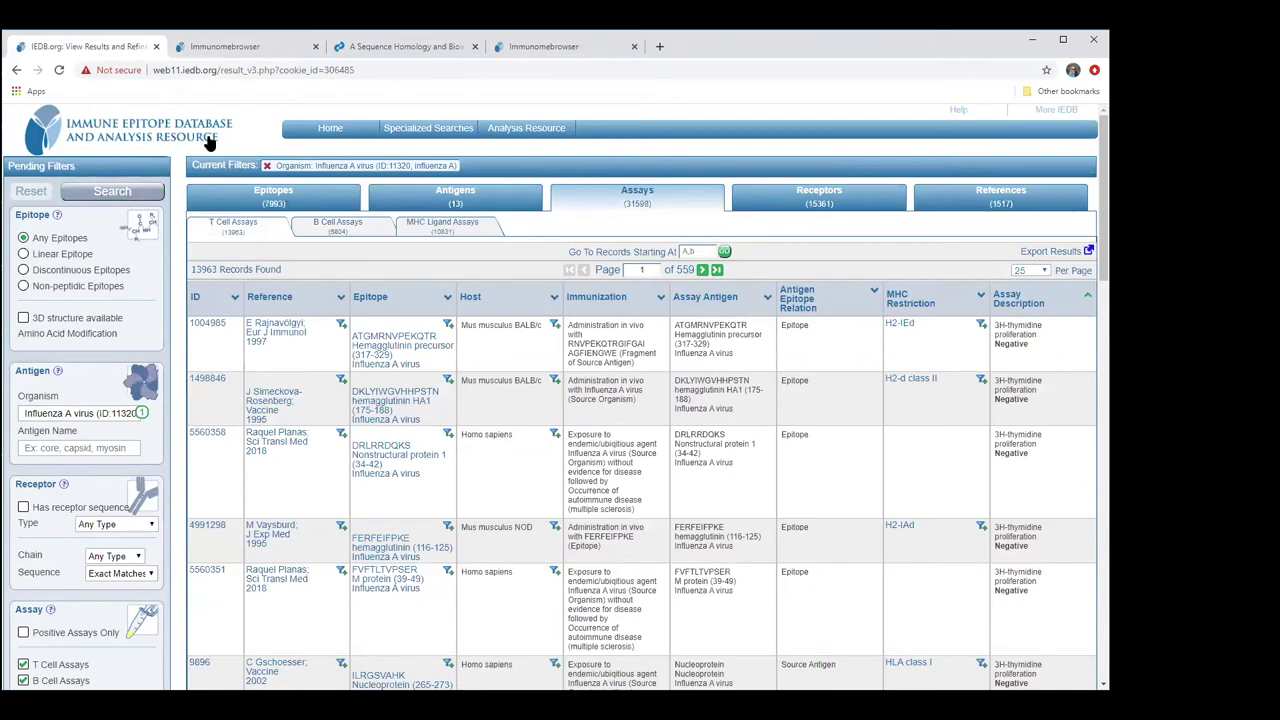
Browse the 7993 Influenza A epitopes, checking the Export Results options, then list the antigens
{"action": "left_click", "coordinate": [277, 204]}
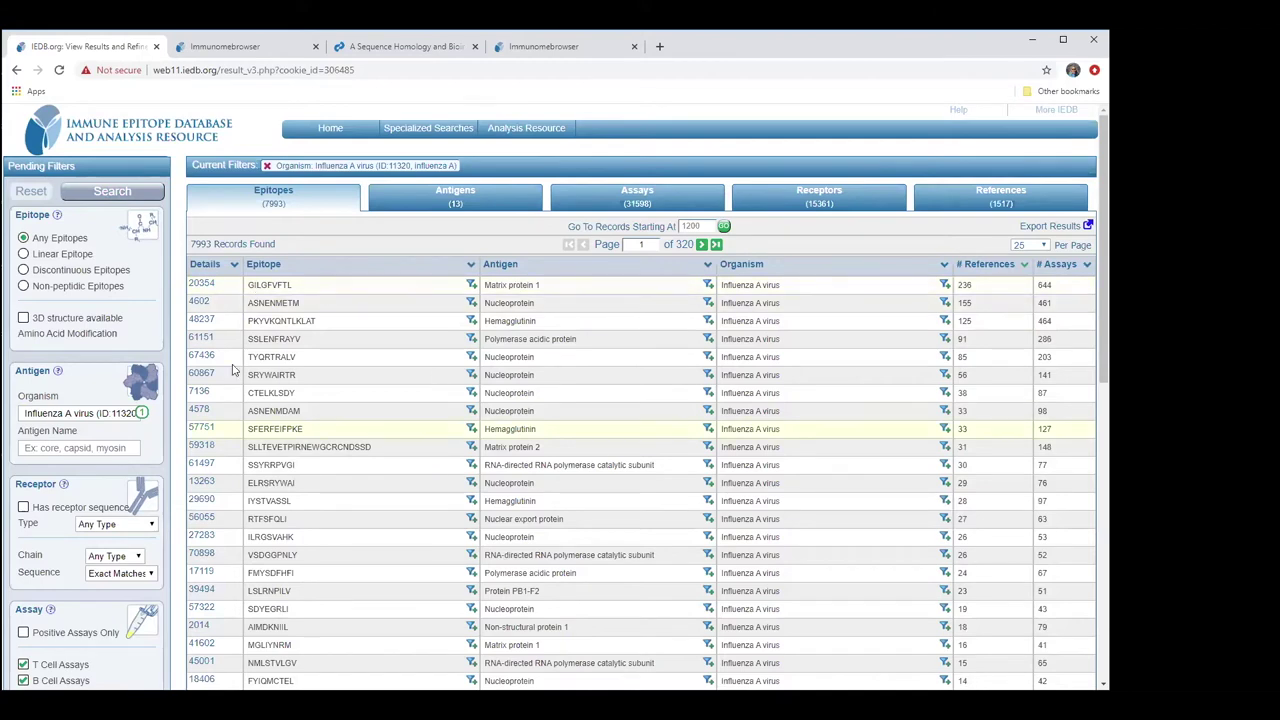
{"action": "left_click", "coordinate": [1088, 226]}
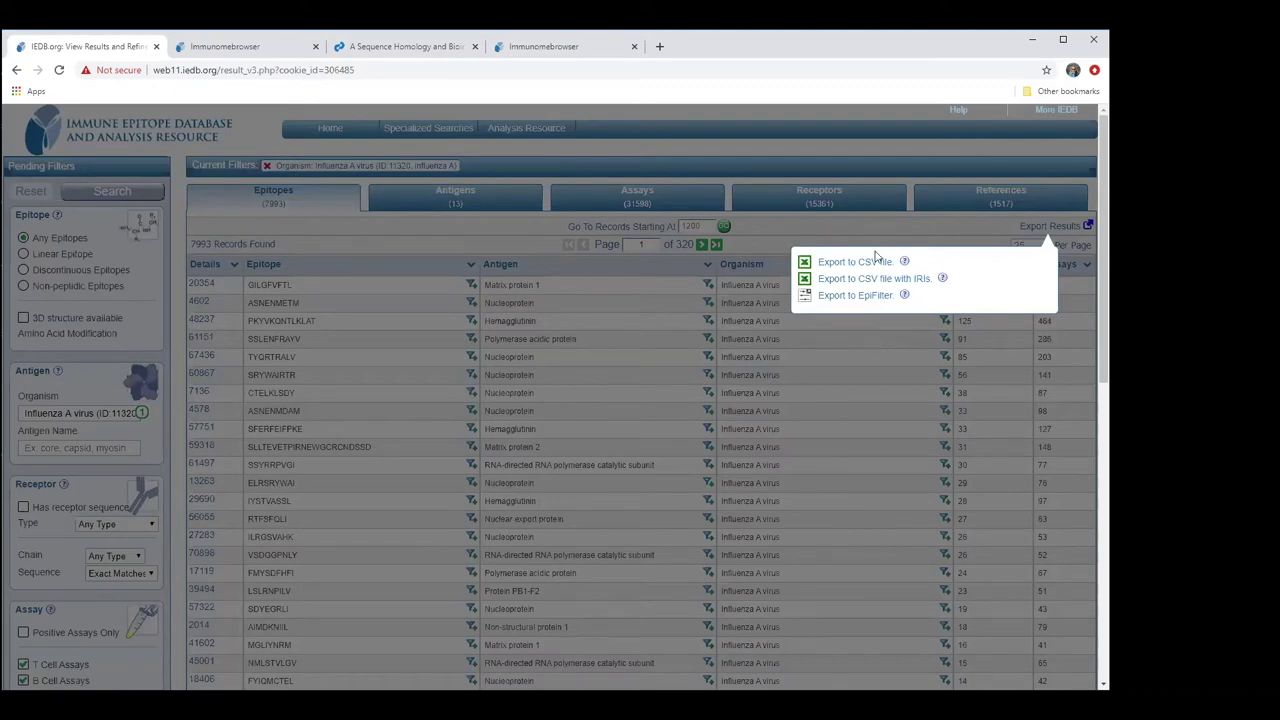
{"action": "left_click", "coordinate": [894, 350]}
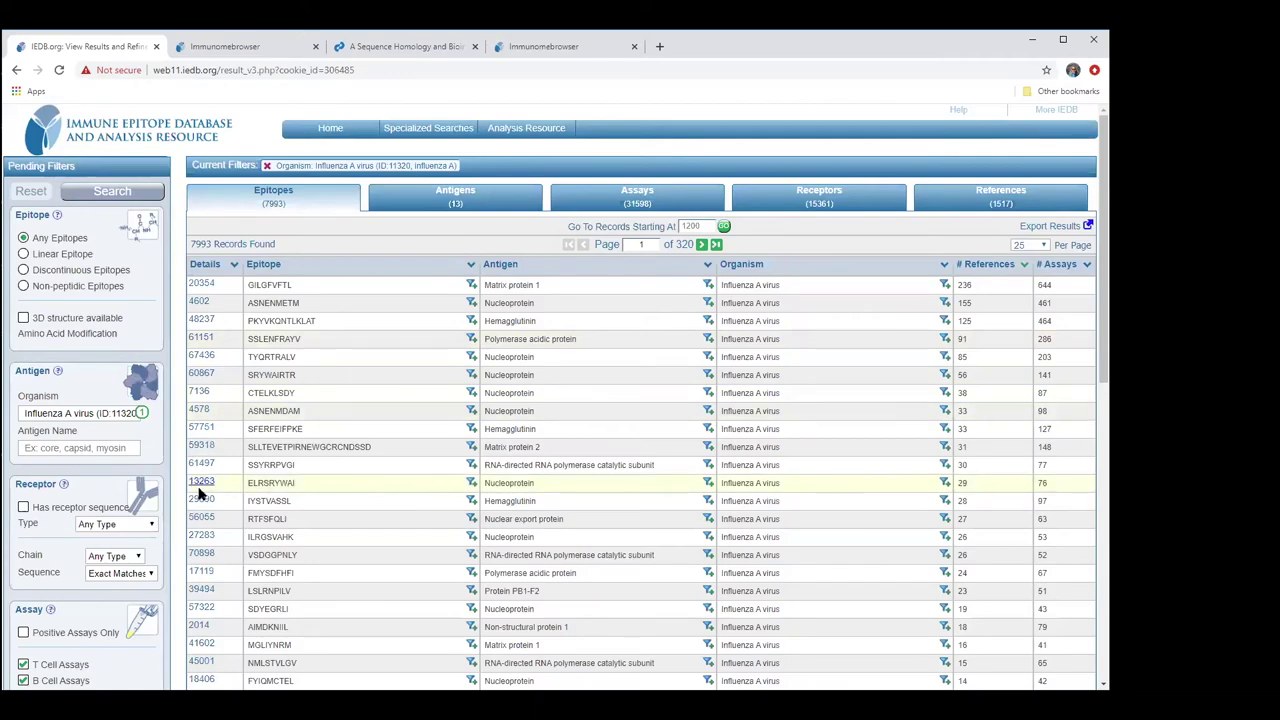
{"action": "left_click_drag", "start_coordinate": [1103, 249], "coordinate": [1103, 380]}
{"action": "scroll", "coordinate": [640, 400], "scroll_direction": "up", "scroll_amount": 3}
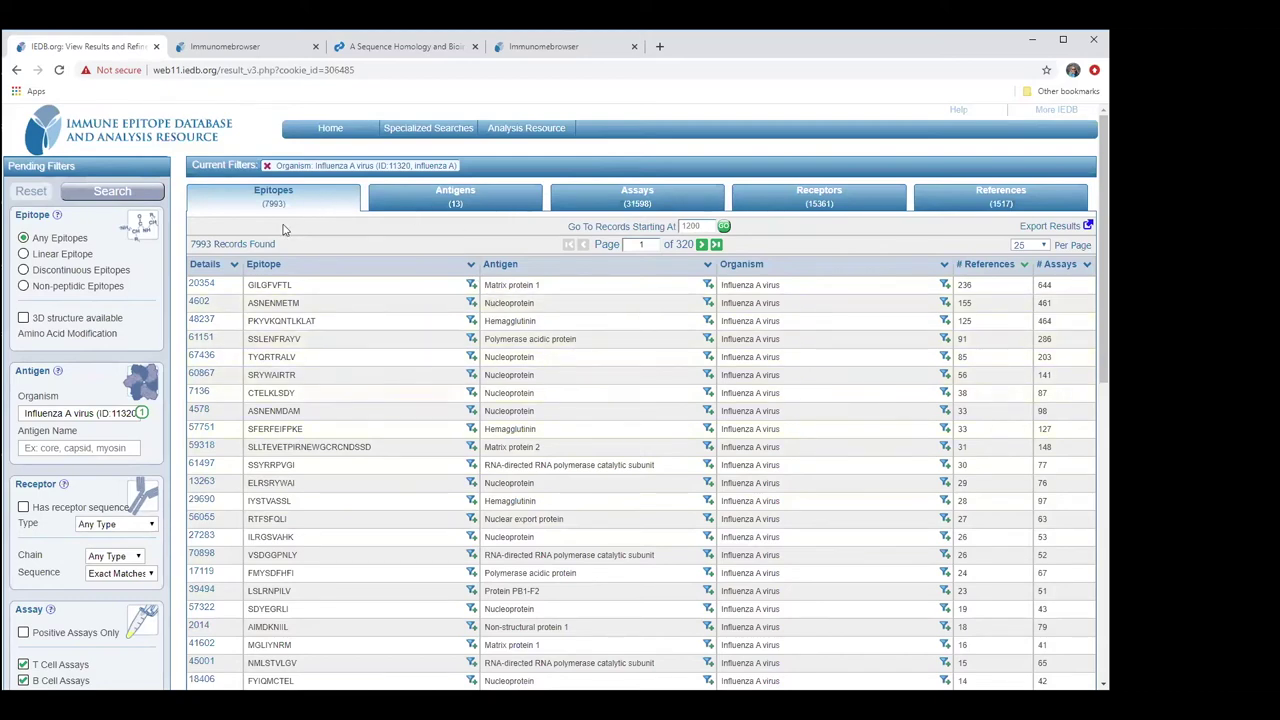
{"action": "left_click", "coordinate": [467, 199]}
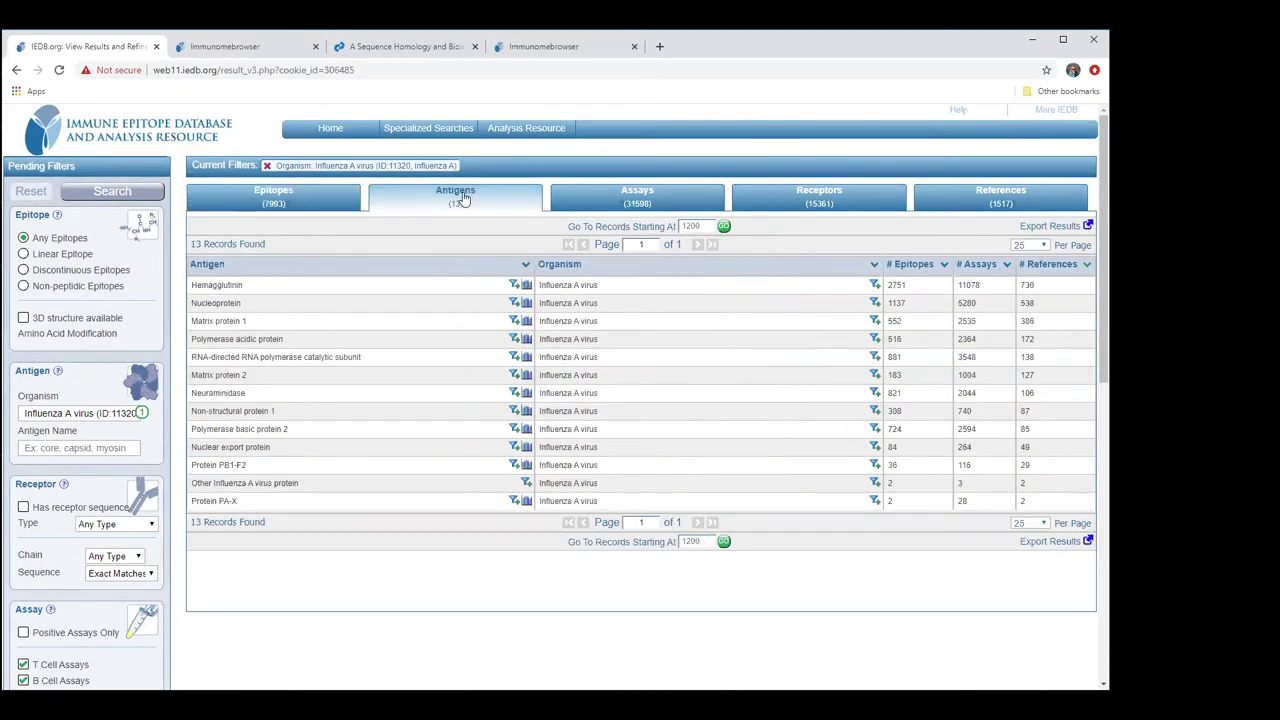
Preview Hemagglutinin's epitope response chart, then open Hemagglutinin in the Immunome Browser
{"action": "left_click", "coordinate": [526, 286]}
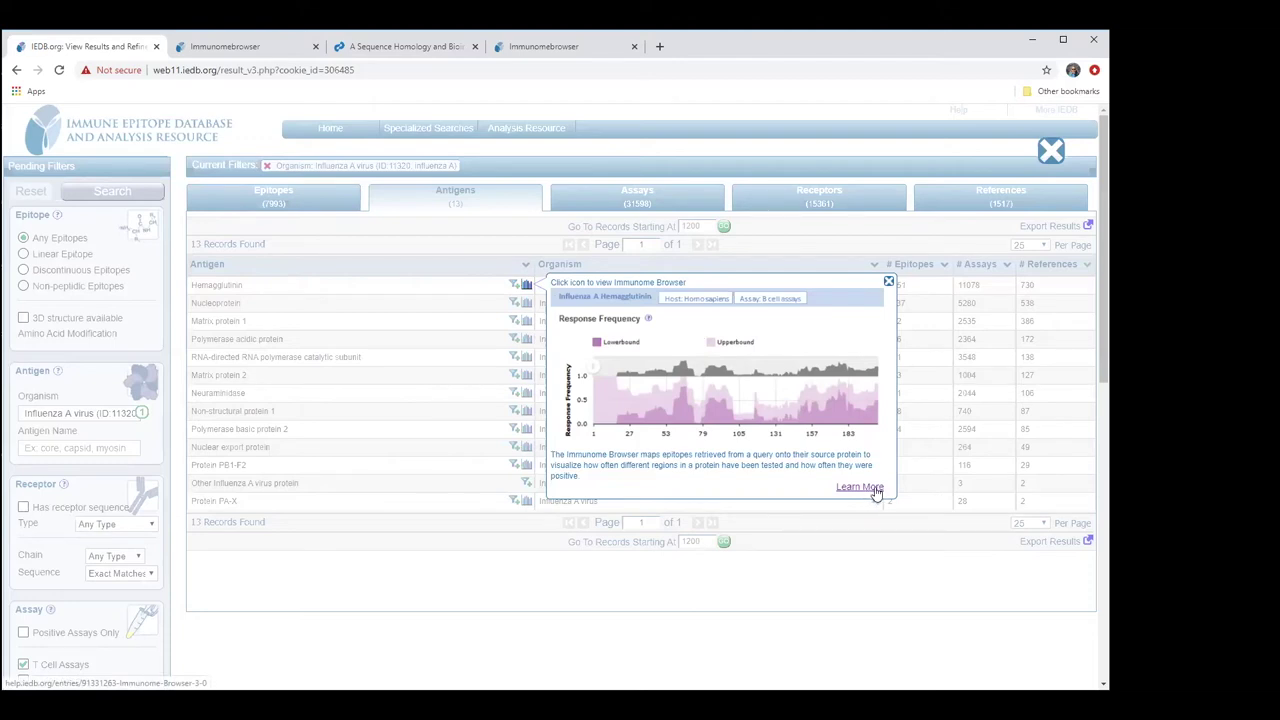
{"action": "left_click", "coordinate": [889, 283]}
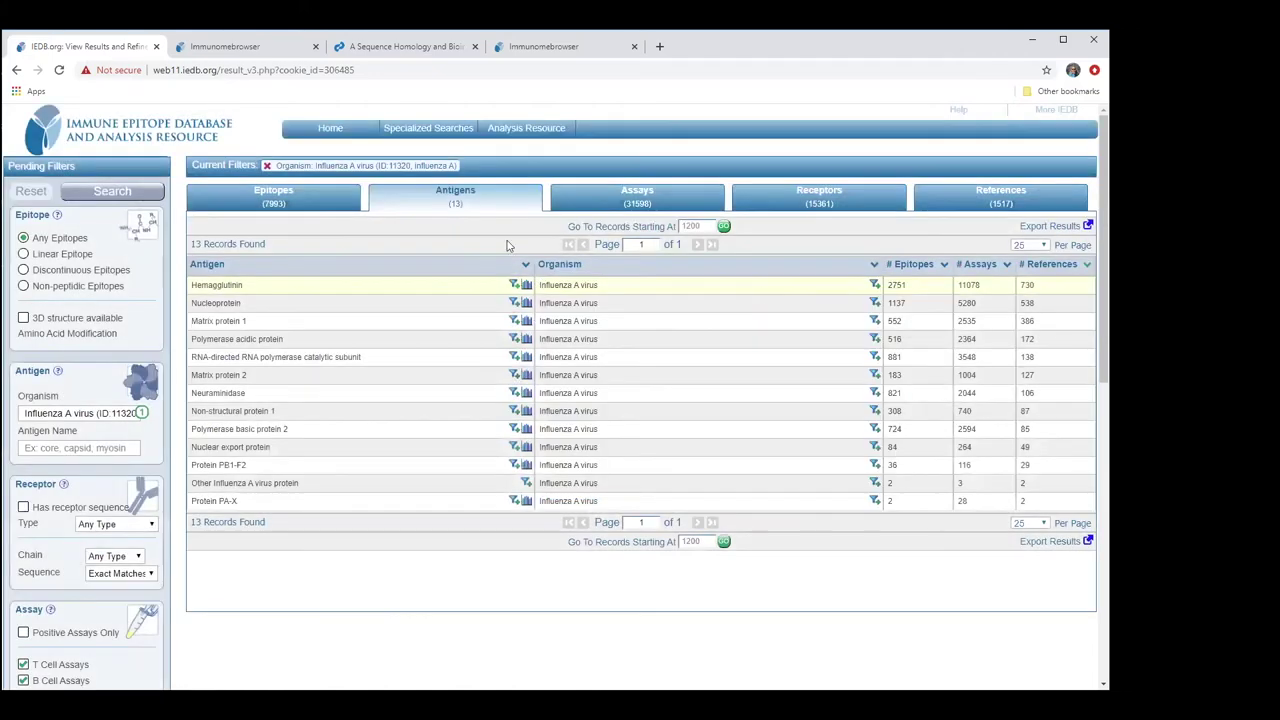
{"action": "left_click", "coordinate": [527, 287]}
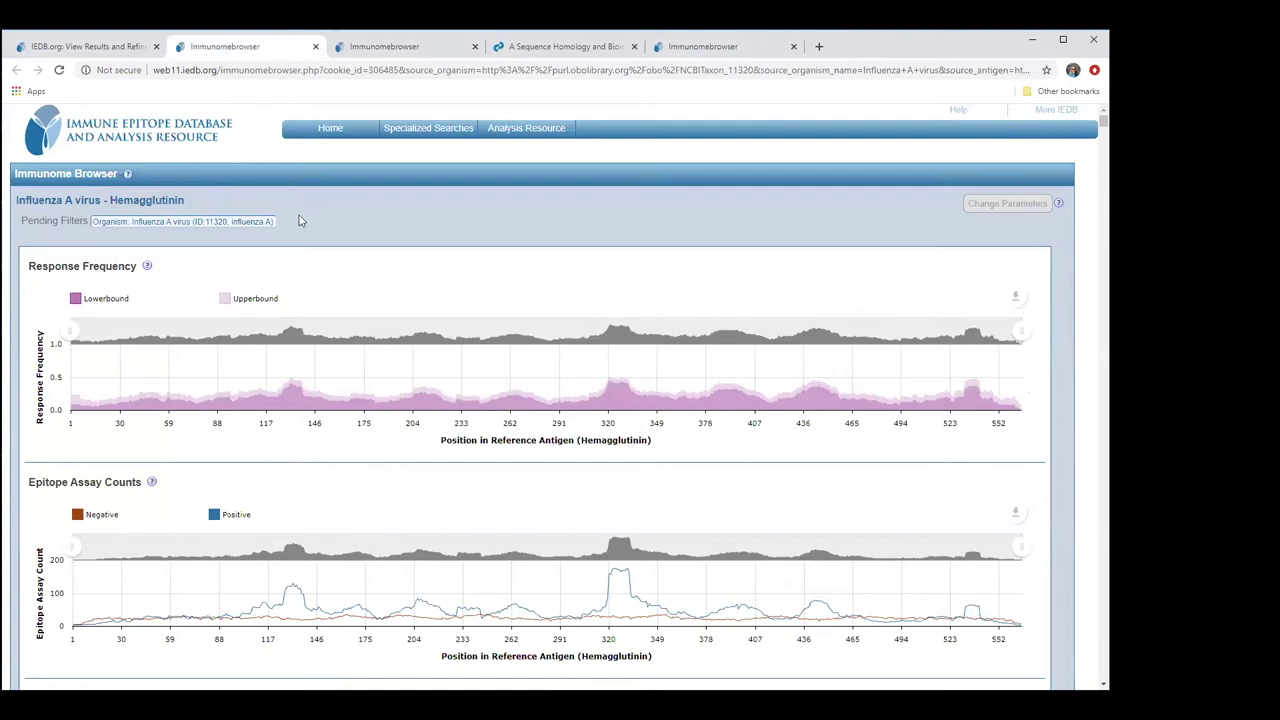
Scroll through the Hemagglutinin charts, then switch to the human-host Hemagglutinin view
{"action": "scroll", "coordinate": [360, 202], "scroll_direction": "down", "scroll_amount": 1}
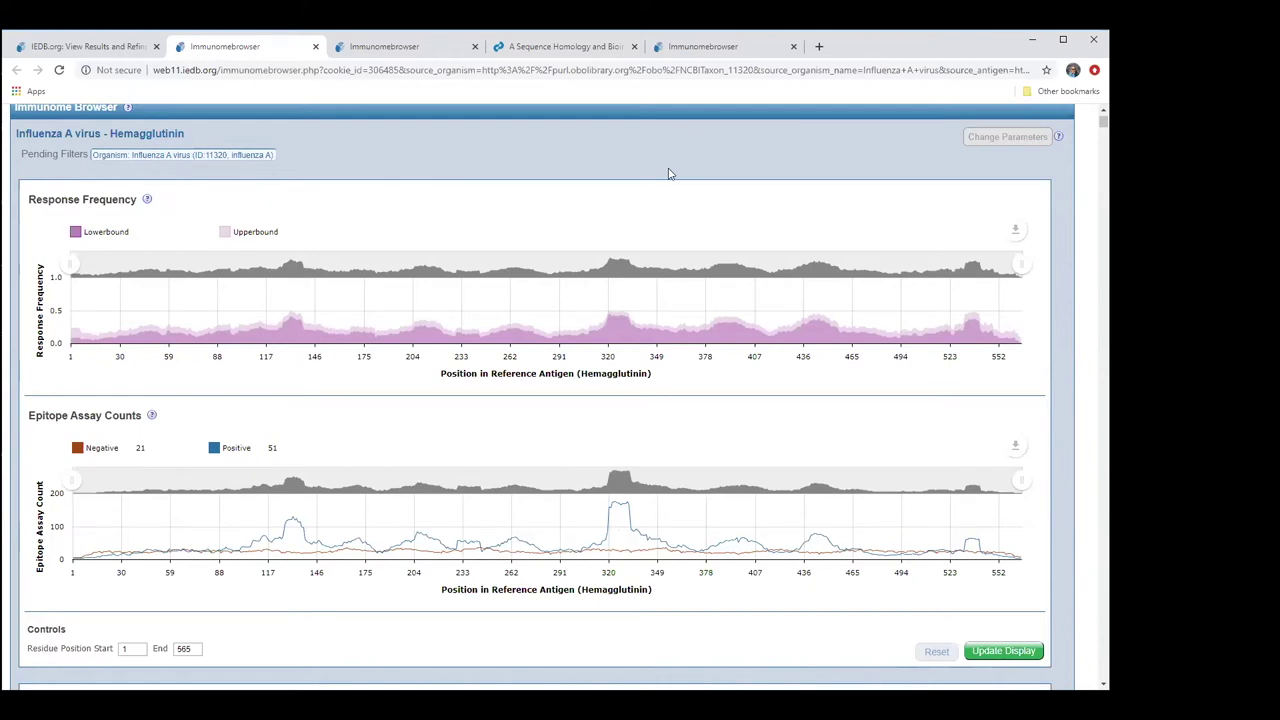
{"action": "left_click", "coordinate": [700, 47]}
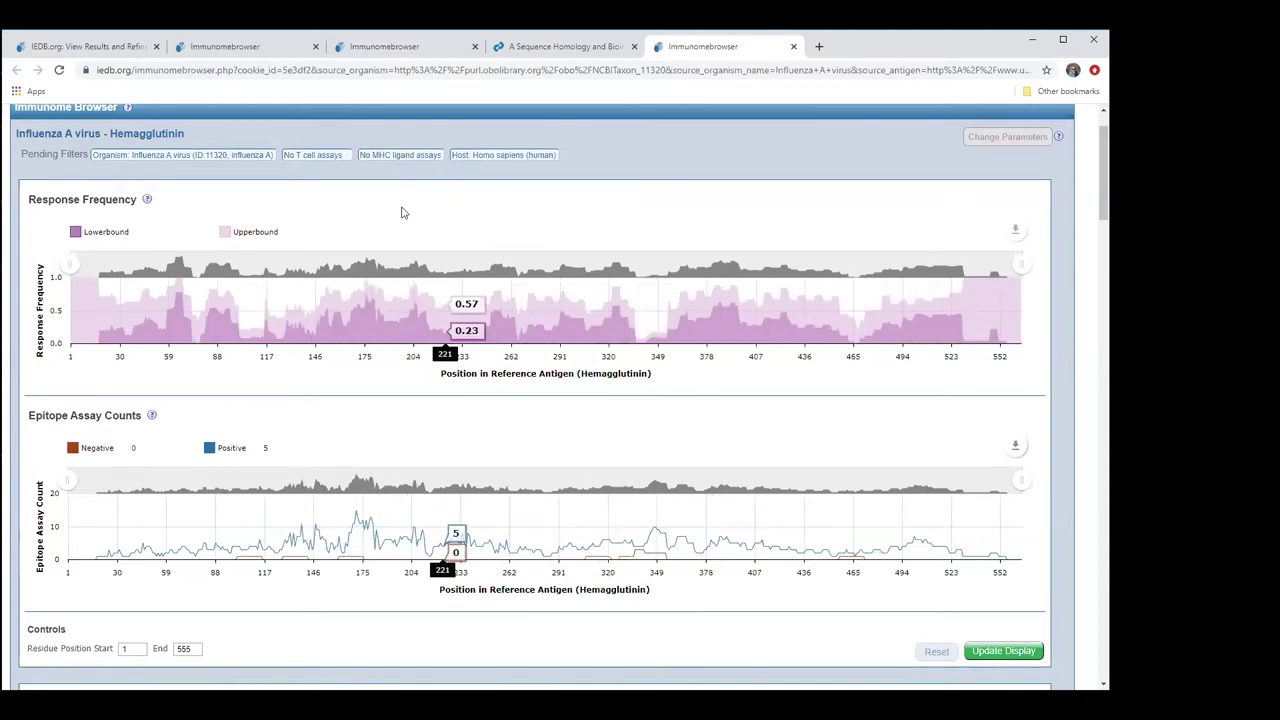
{"action": "left_click", "coordinate": [228, 47]}
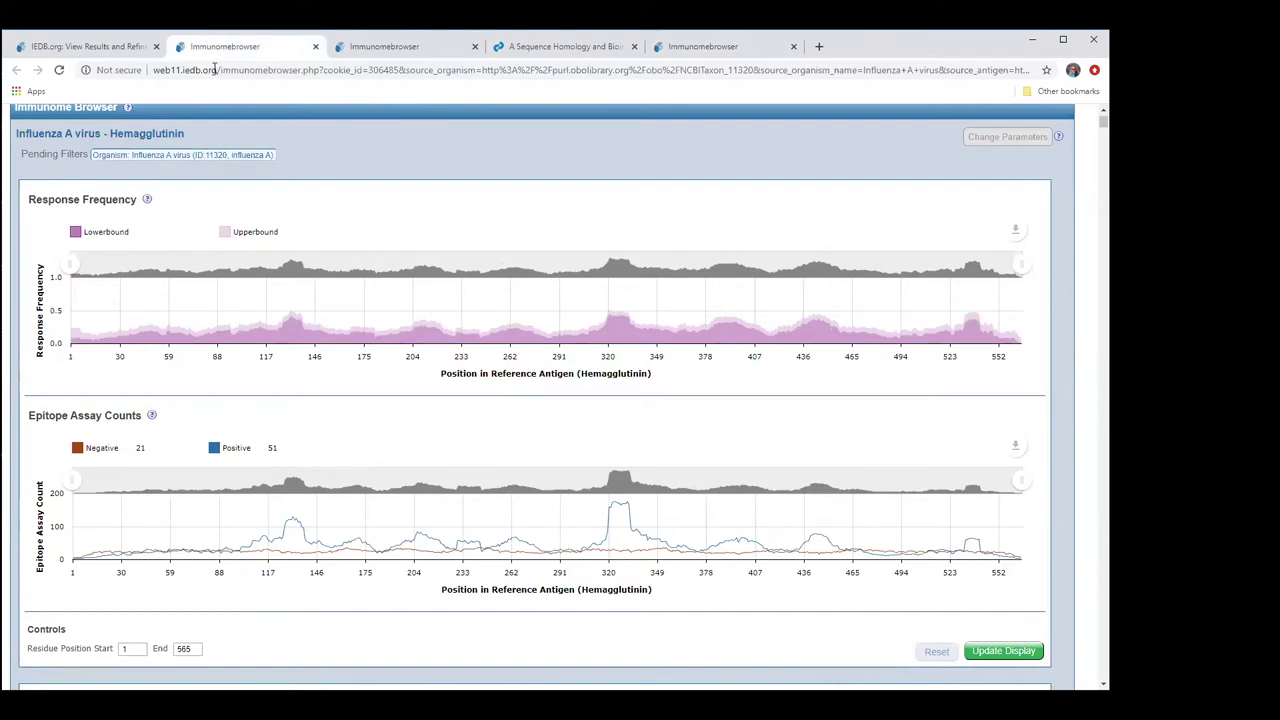
{"action": "left_click", "coordinate": [115, 47]}
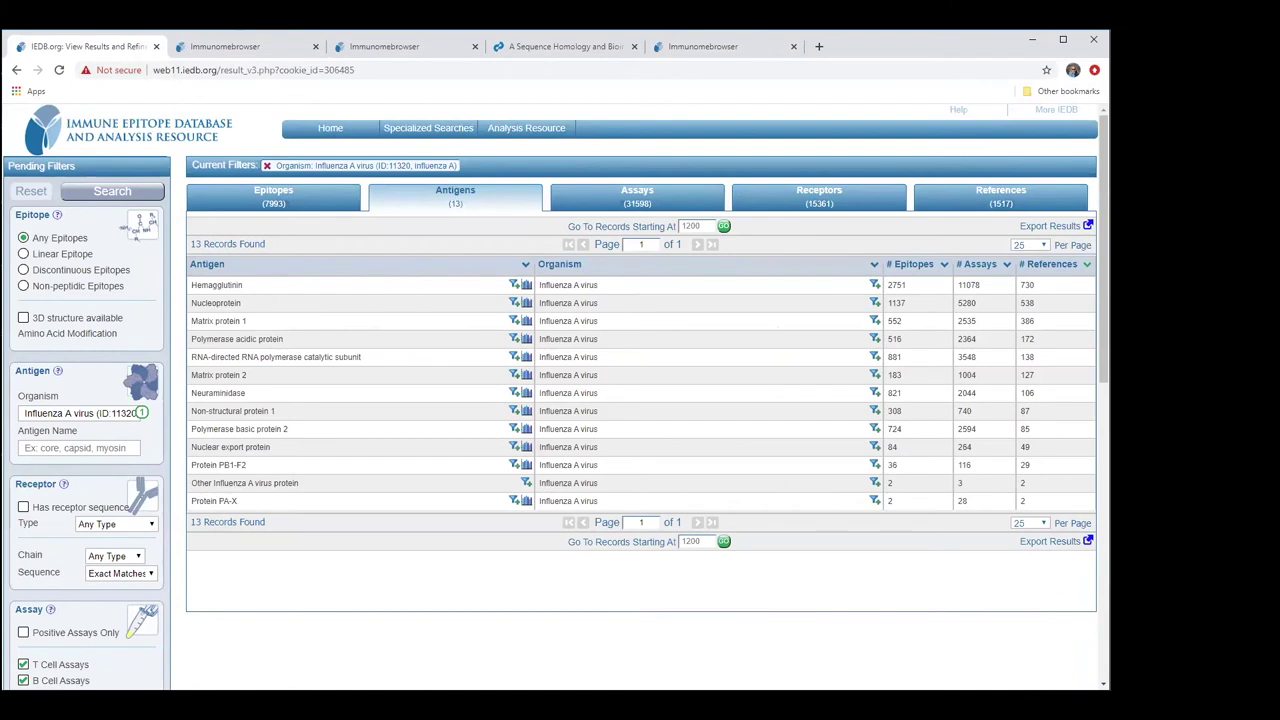
Step through the Assays, Receptors and References lists for the Influenza A results
{"action": "mouse_move", "coordinate": [437, 130]}
{"action": "left_click", "coordinate": [652, 201]}
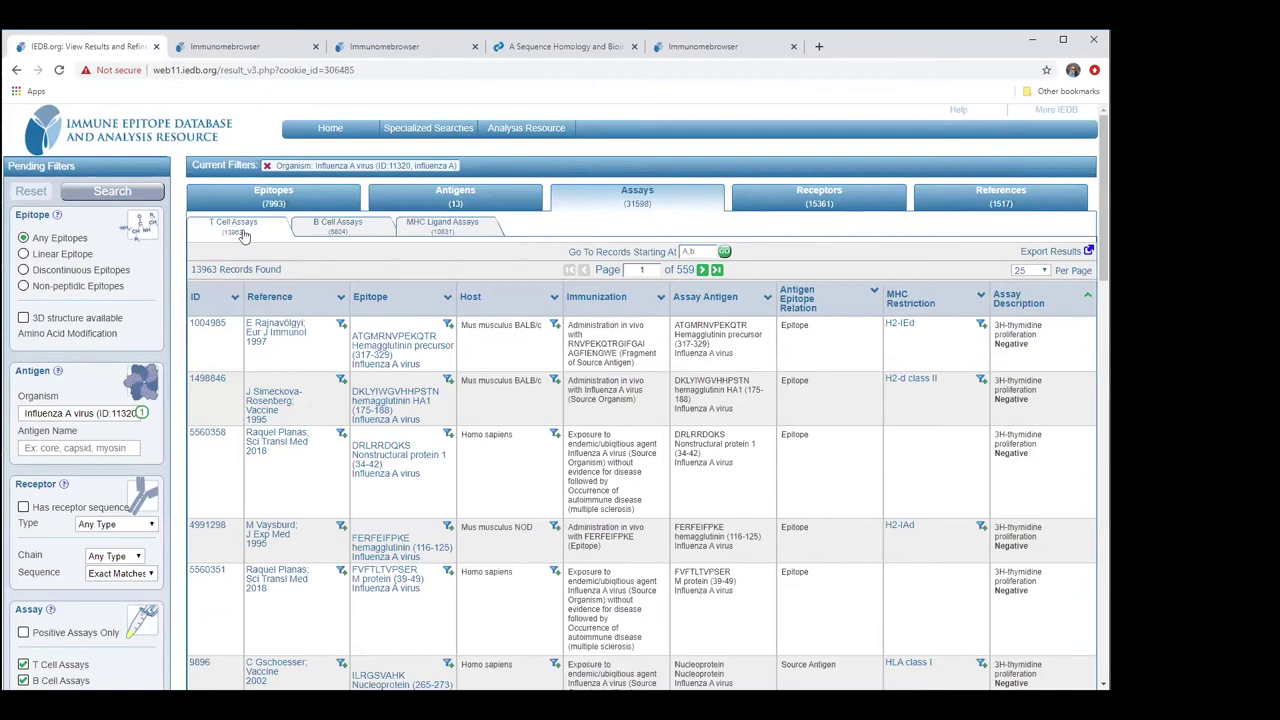
{"action": "left_click", "coordinate": [800, 205]}
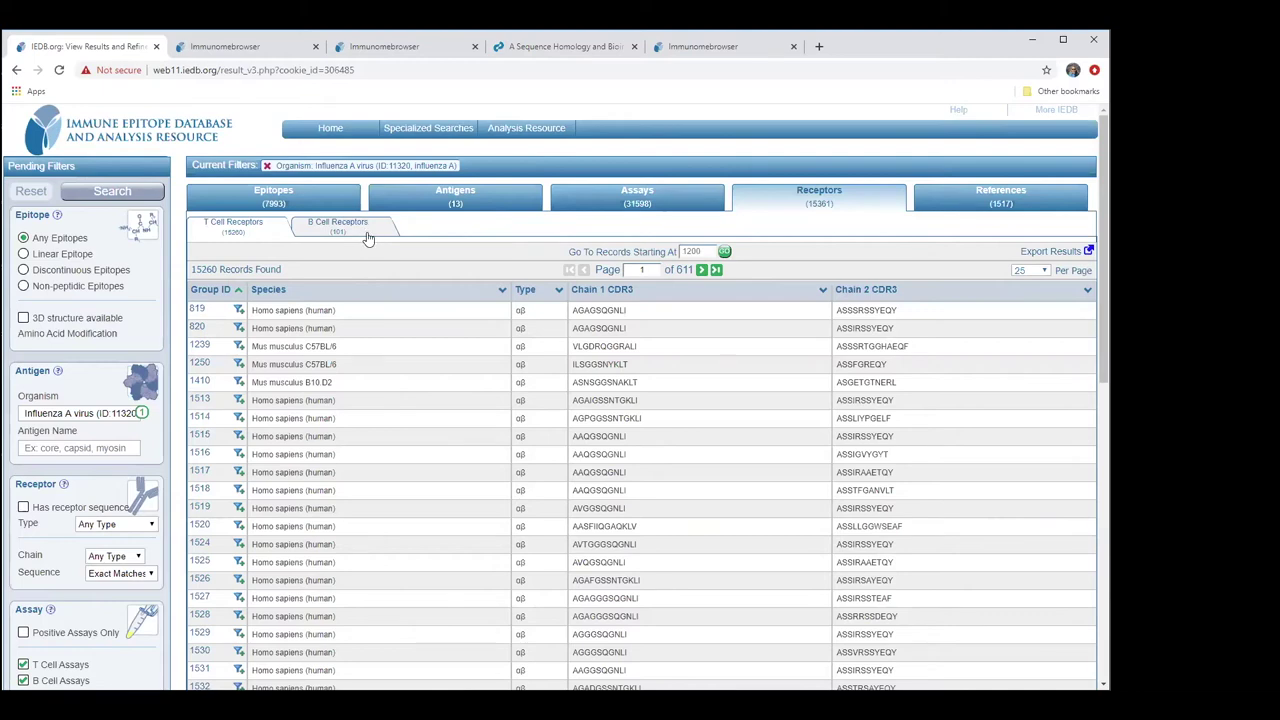
{"action": "left_click", "coordinate": [991, 204]}
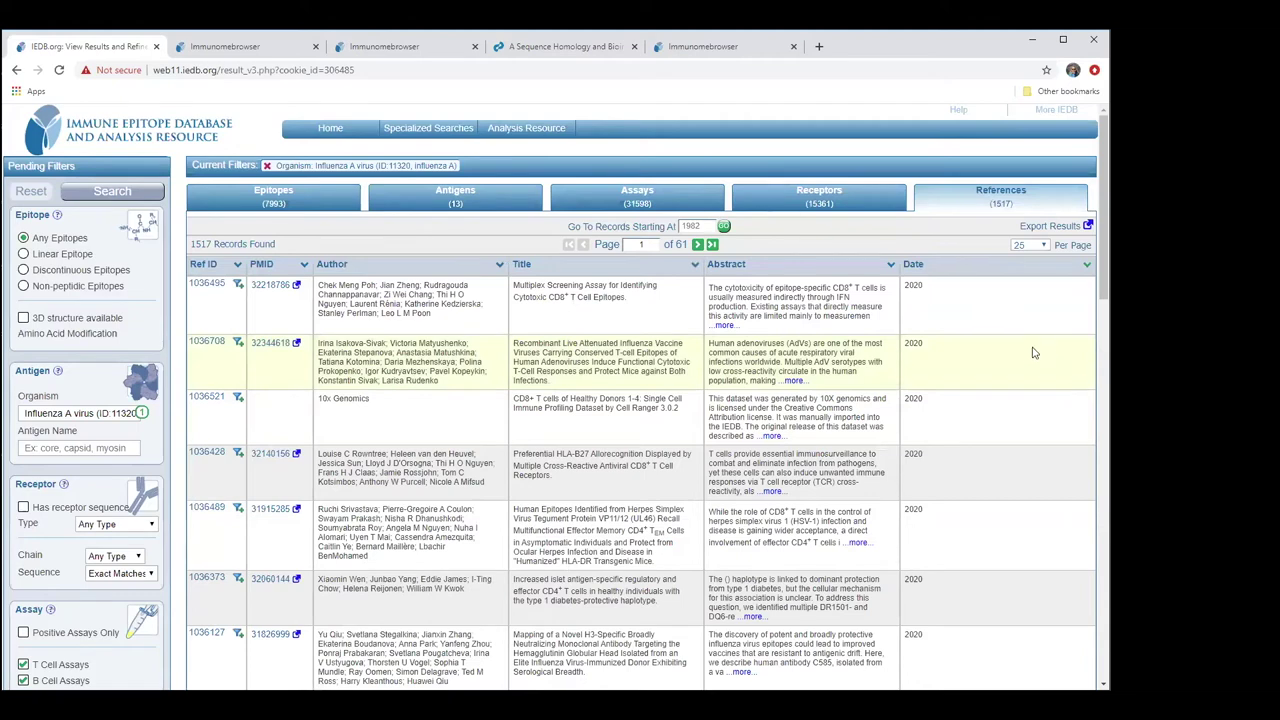
Replace the Influenza A filter with Coronavirus (ID:11118) and rerun the search
{"action": "mouse_move", "coordinate": [102, 373]}
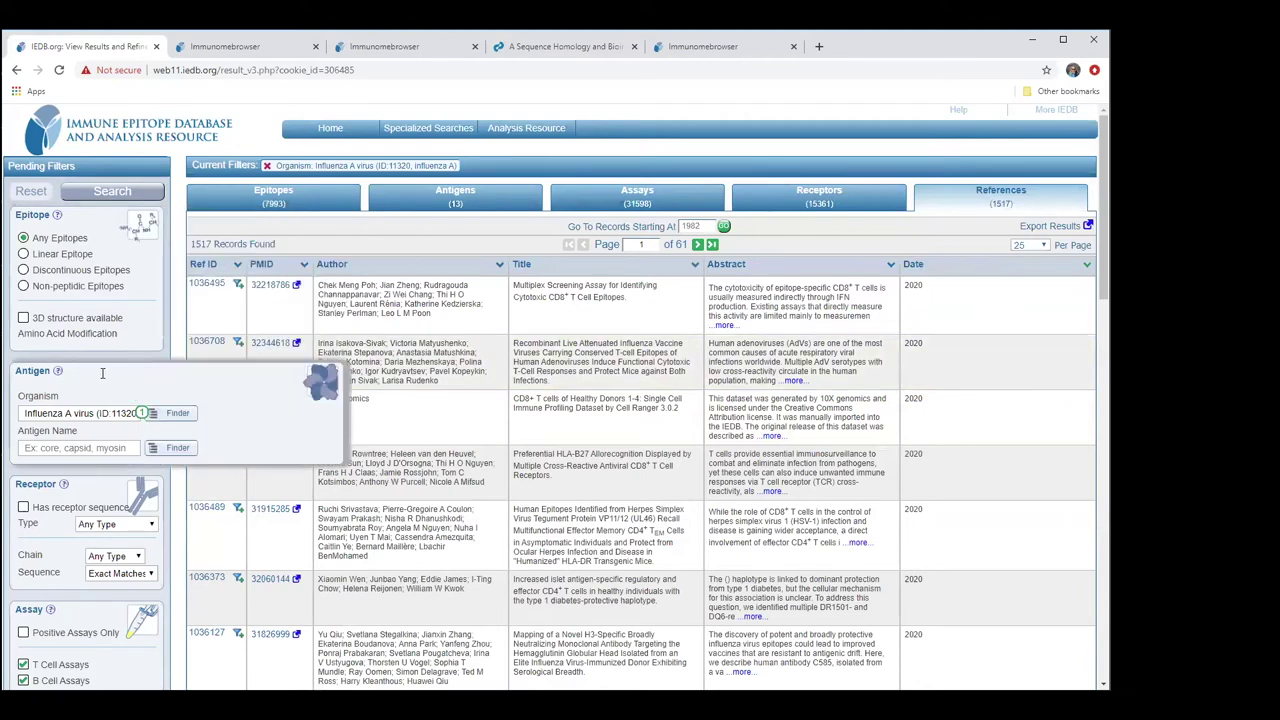
{"action": "left_click", "coordinate": [267, 165]}
{"action": "left_click", "coordinate": [97, 413]}
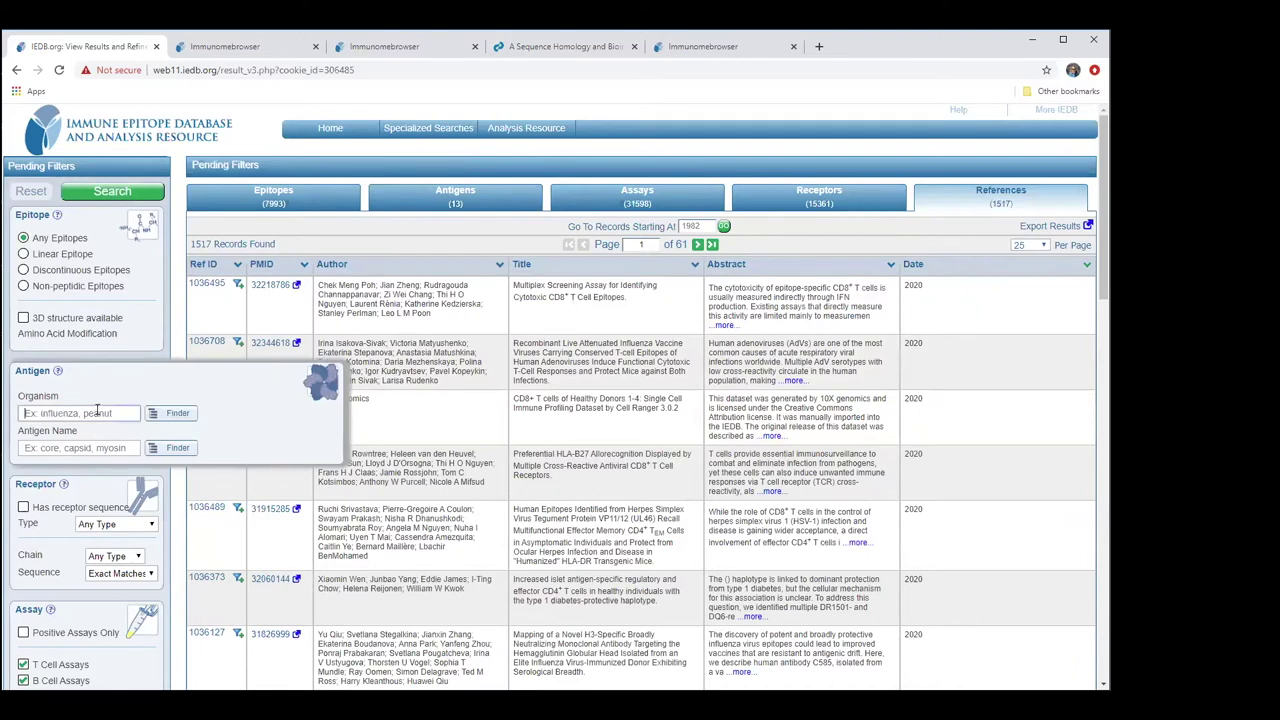
{"action": "type", "text": "coro"}
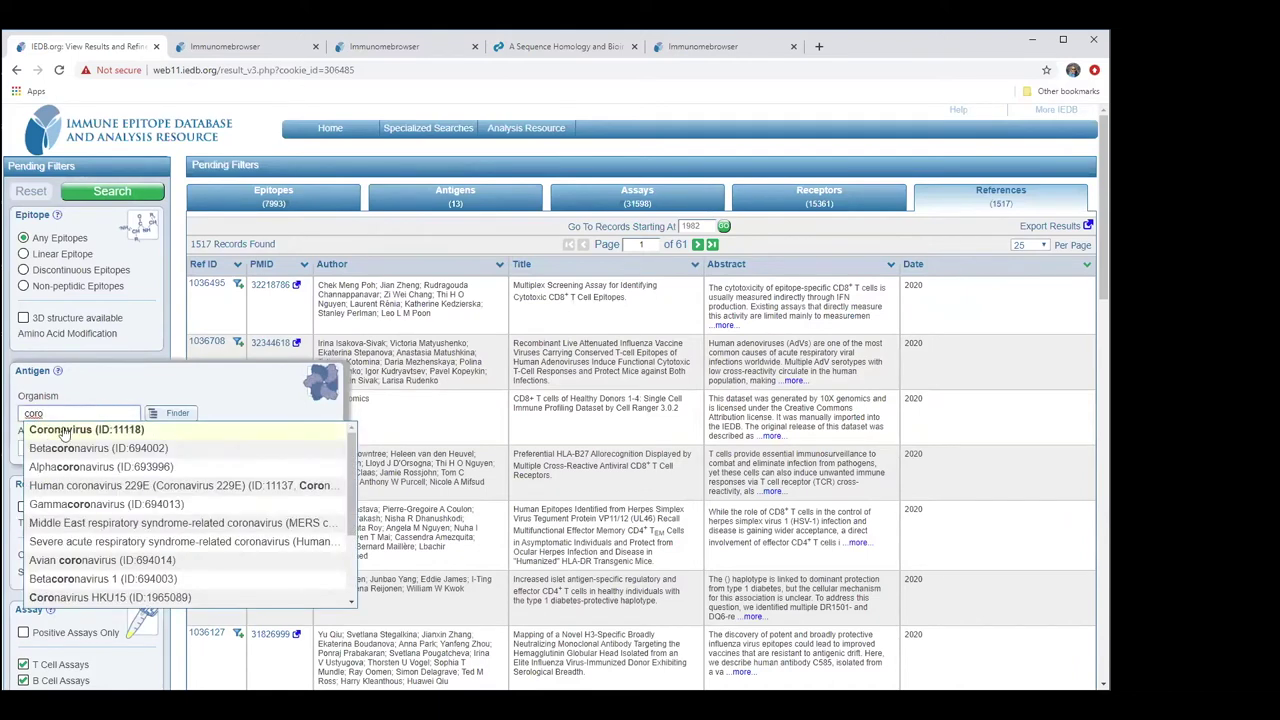
{"action": "left_click", "coordinate": [66, 431]}
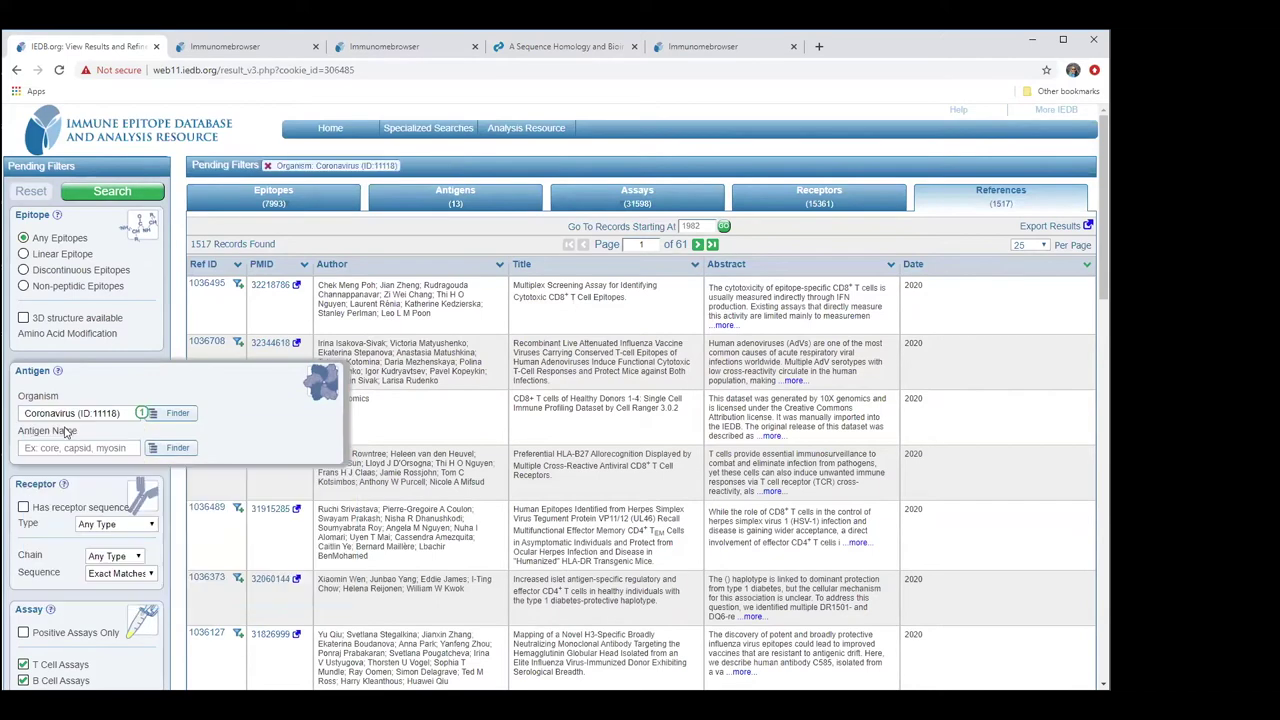
{"action": "left_click", "coordinate": [112, 191]}
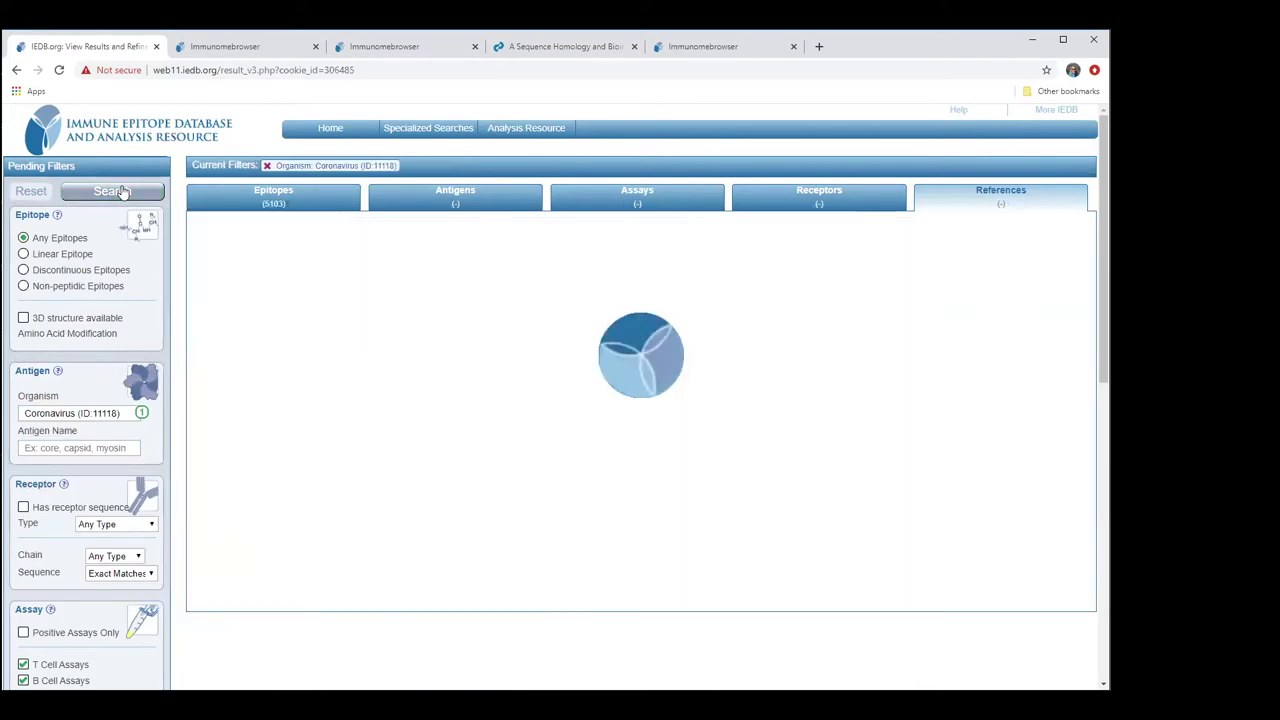
Browse the coronavirus epitopes, 48 antigens and 246 references
{"action": "left_click", "coordinate": [253, 201]}
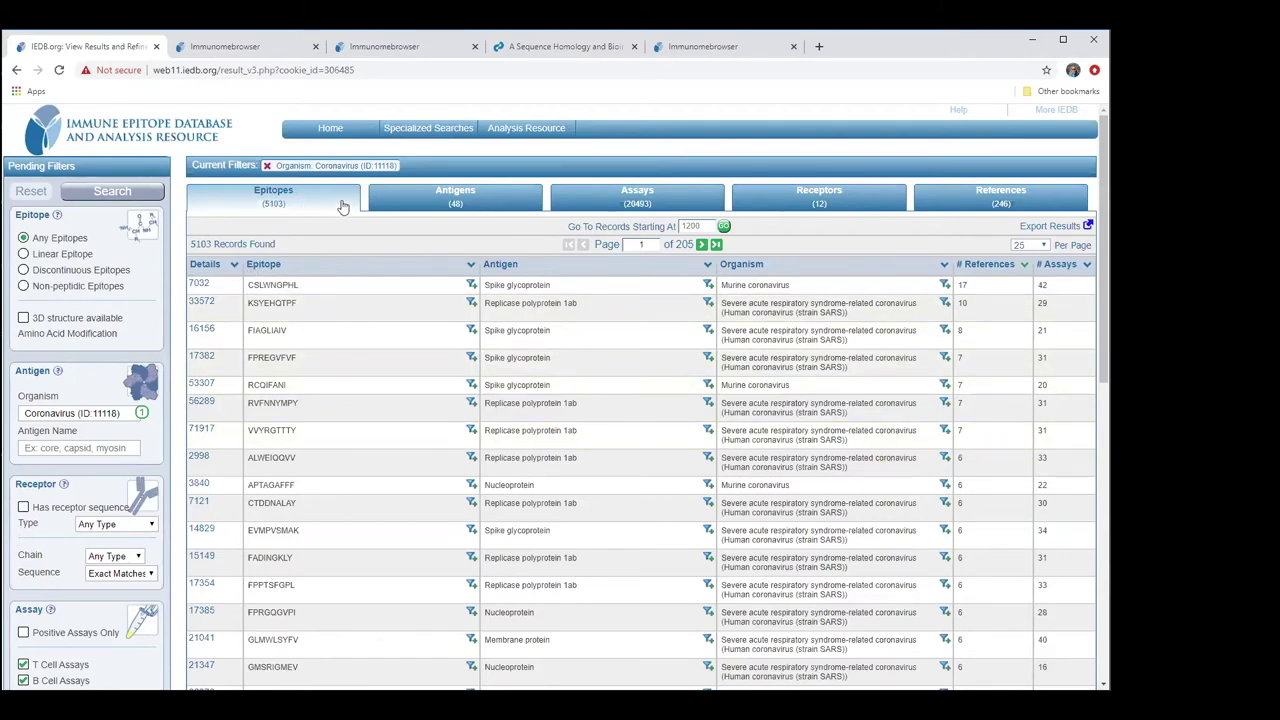
{"action": "left_click", "coordinate": [438, 199]}
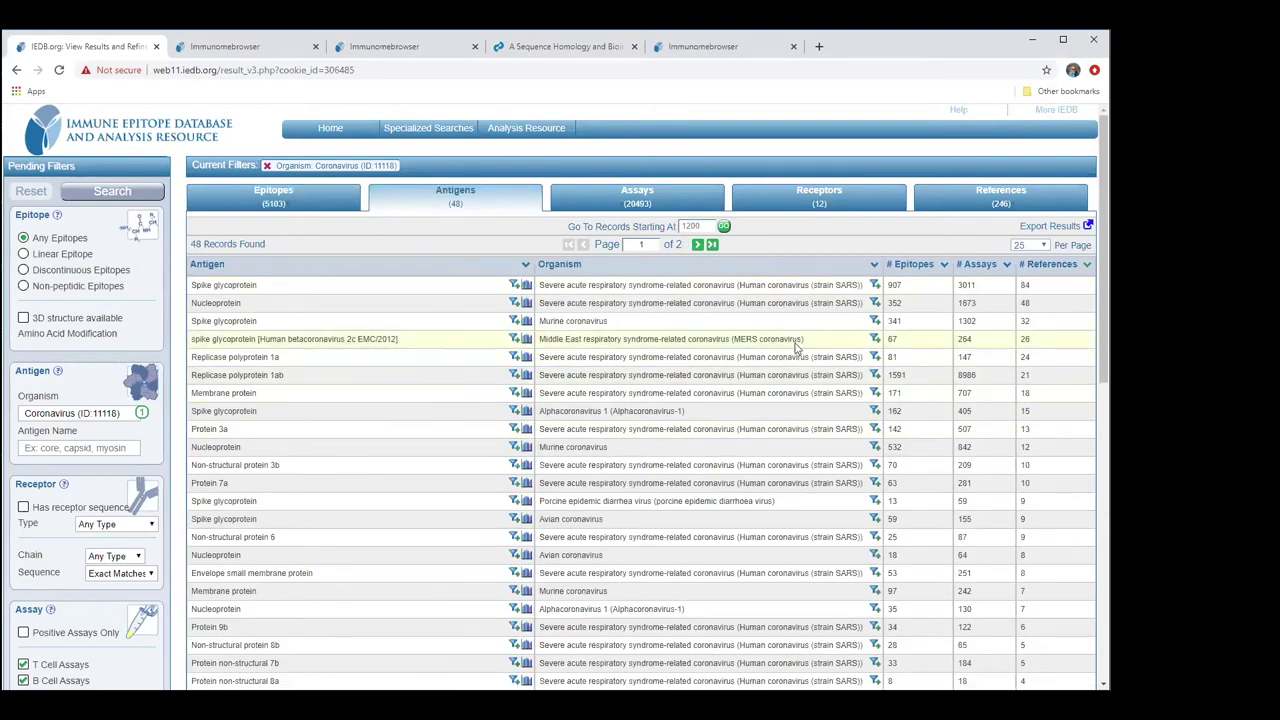
{"action": "left_click", "coordinate": [1003, 197]}
{"action": "scroll", "coordinate": [1003, 375], "scroll_direction": "down", "scroll_amount": 1}
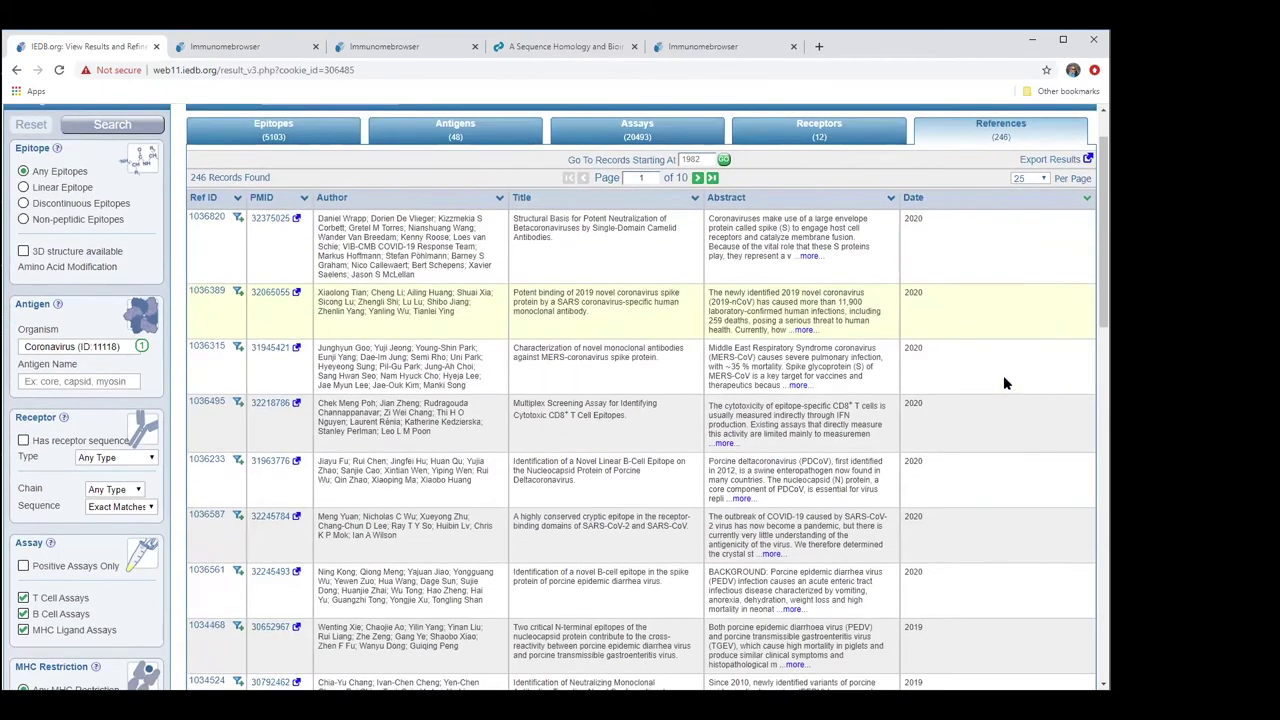
{"action": "scroll", "coordinate": [1003, 375], "scroll_direction": "down", "scroll_amount": 1}
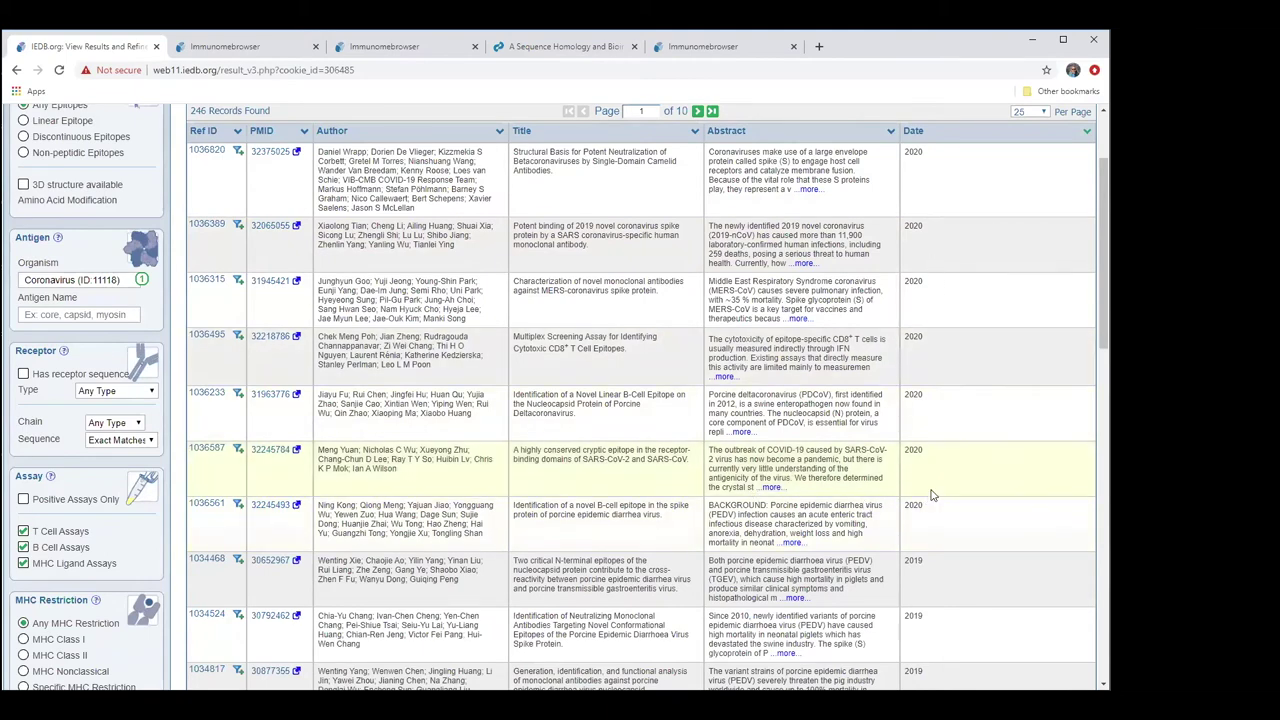
{"action": "scroll", "coordinate": [930, 494], "scroll_direction": "up", "scroll_amount": 1}
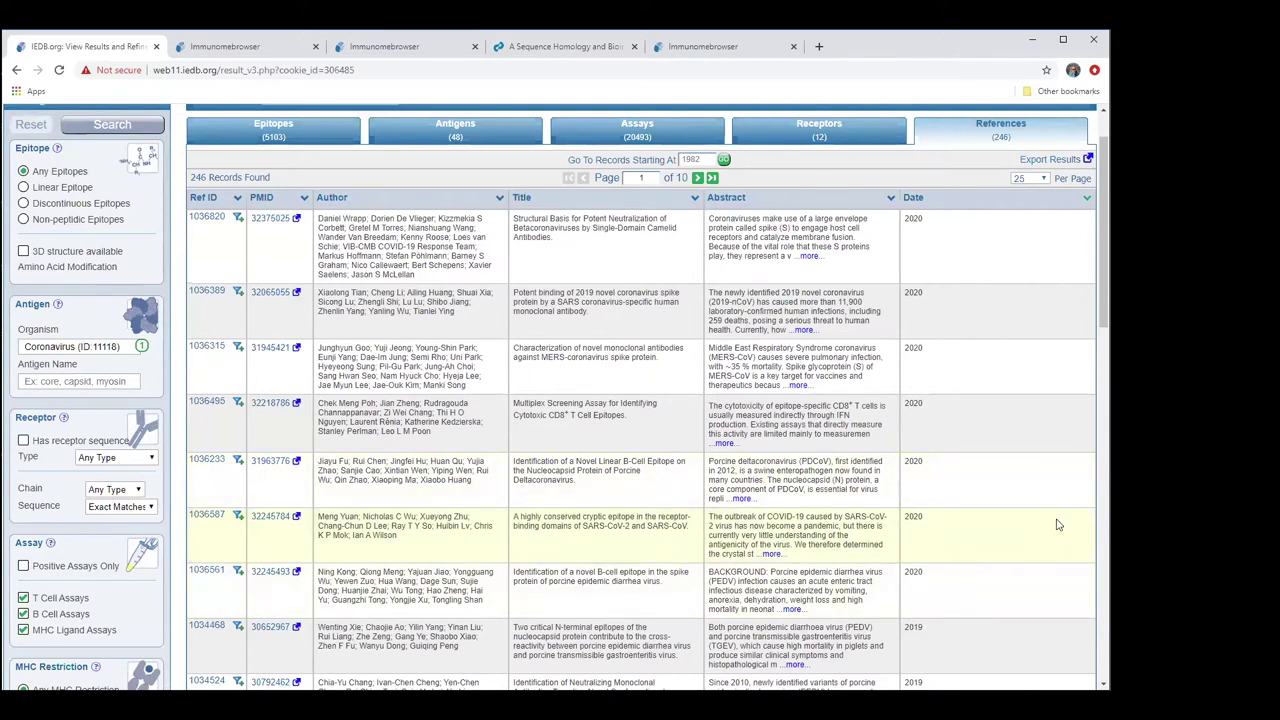
{"action": "scroll", "coordinate": [1057, 523], "scroll_direction": "up", "scroll_amount": 1}
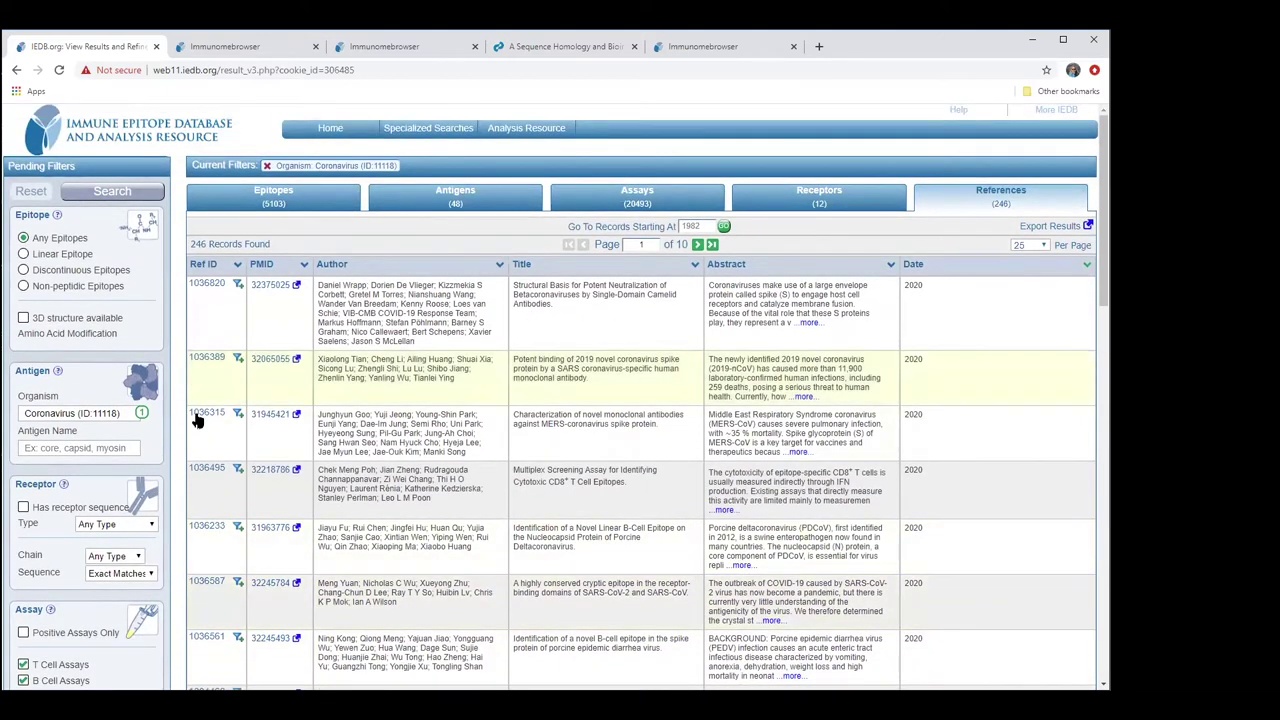
Replace the Coronavirus organism entry with SARS-CoV-2
{"action": "triple_click", "coordinate": [106, 413]}
{"action": "key", "text": "BackSpace"}
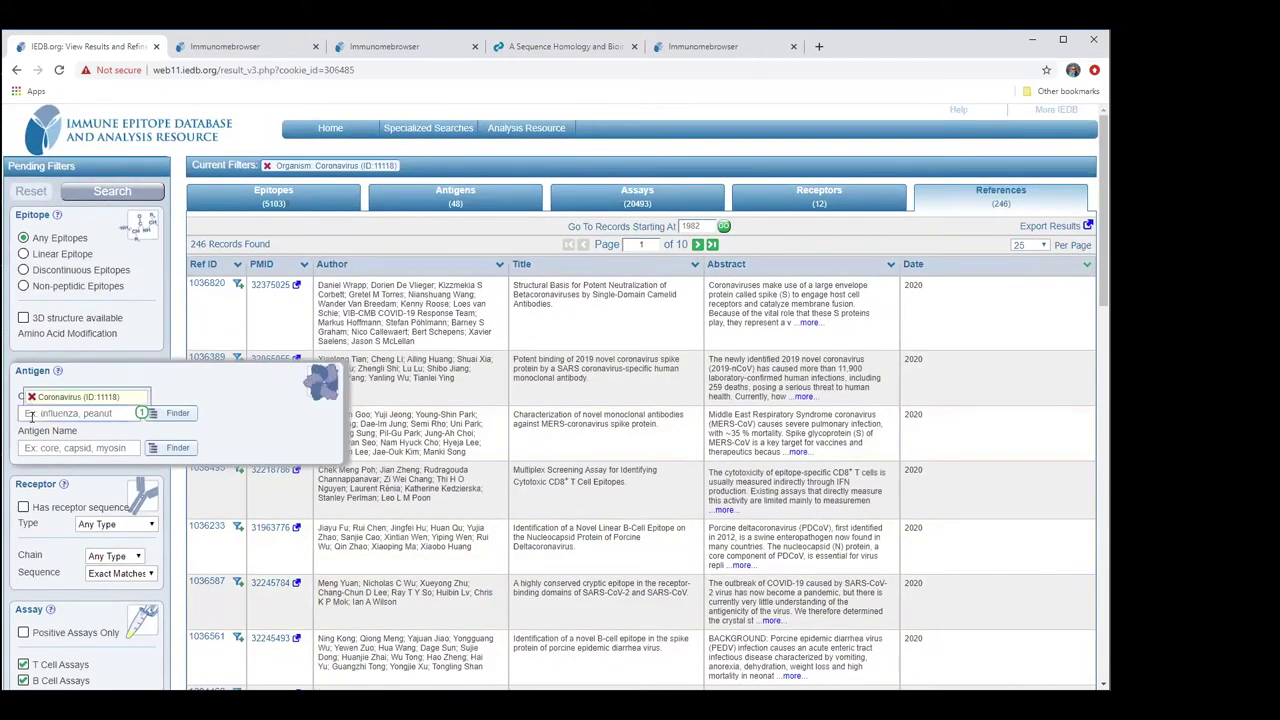
{"action": "type", "text": "covi"}
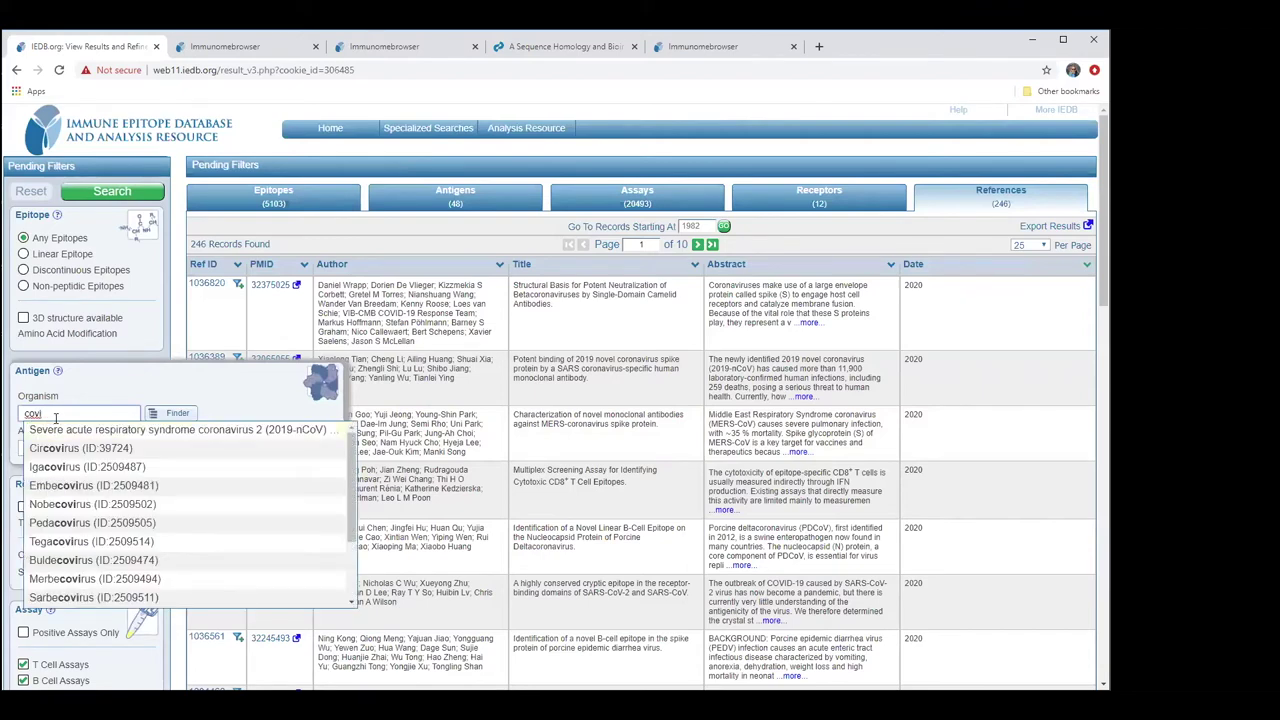
{"action": "left_click", "coordinate": [55, 429]}
Run the SARS-CoV-2 search, view its single epitope, and return to the IEDB home page
{"action": "mouse_move", "coordinate": [165, 231]}
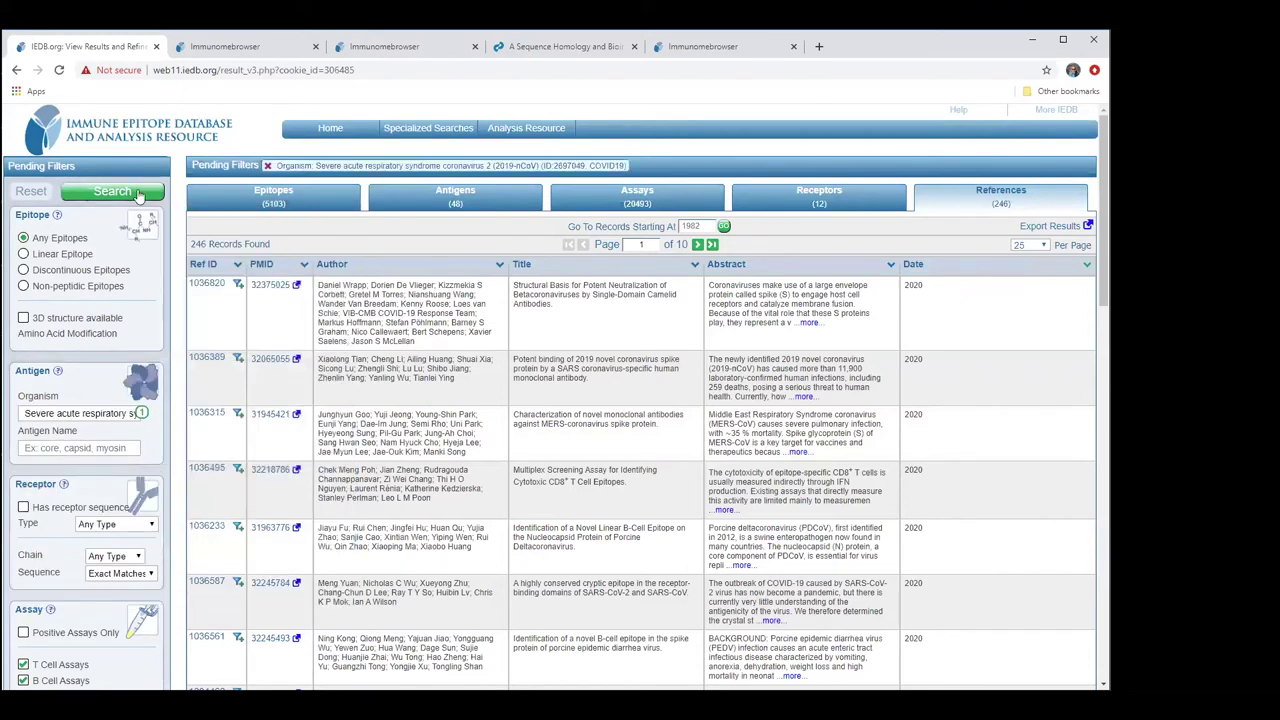
{"action": "left_click", "coordinate": [138, 192]}
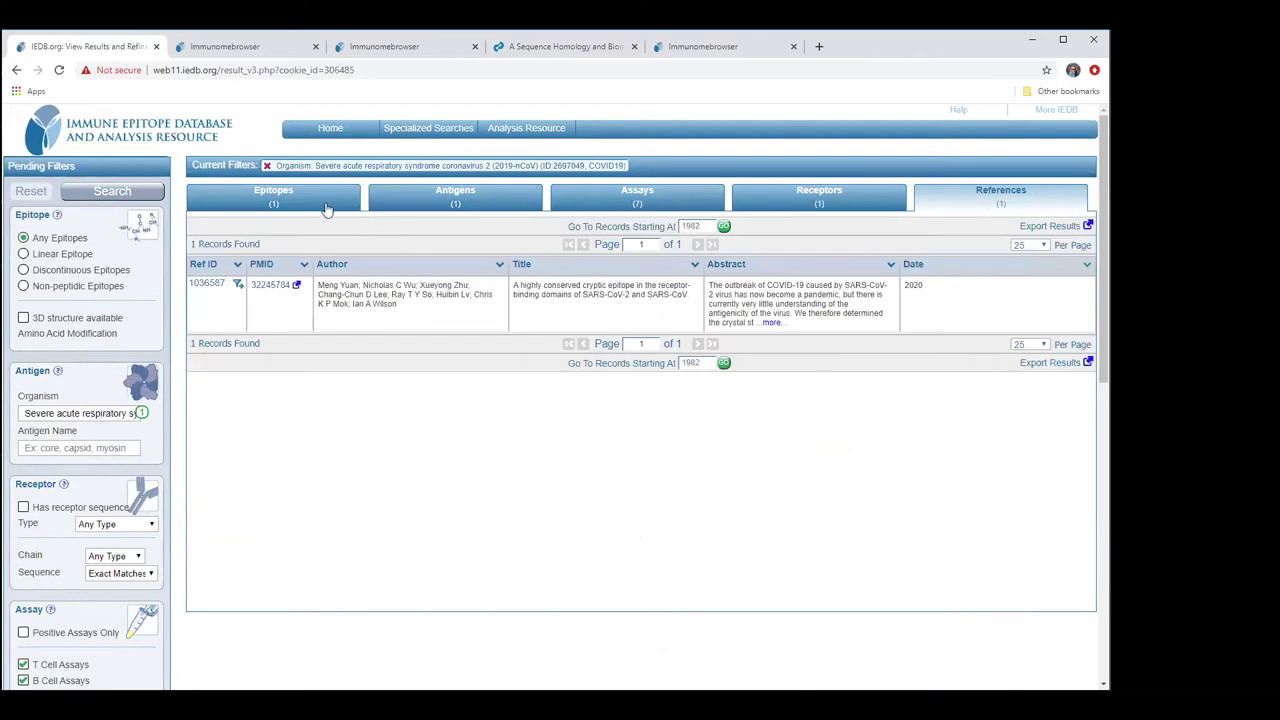
{"action": "left_click", "coordinate": [293, 193]}
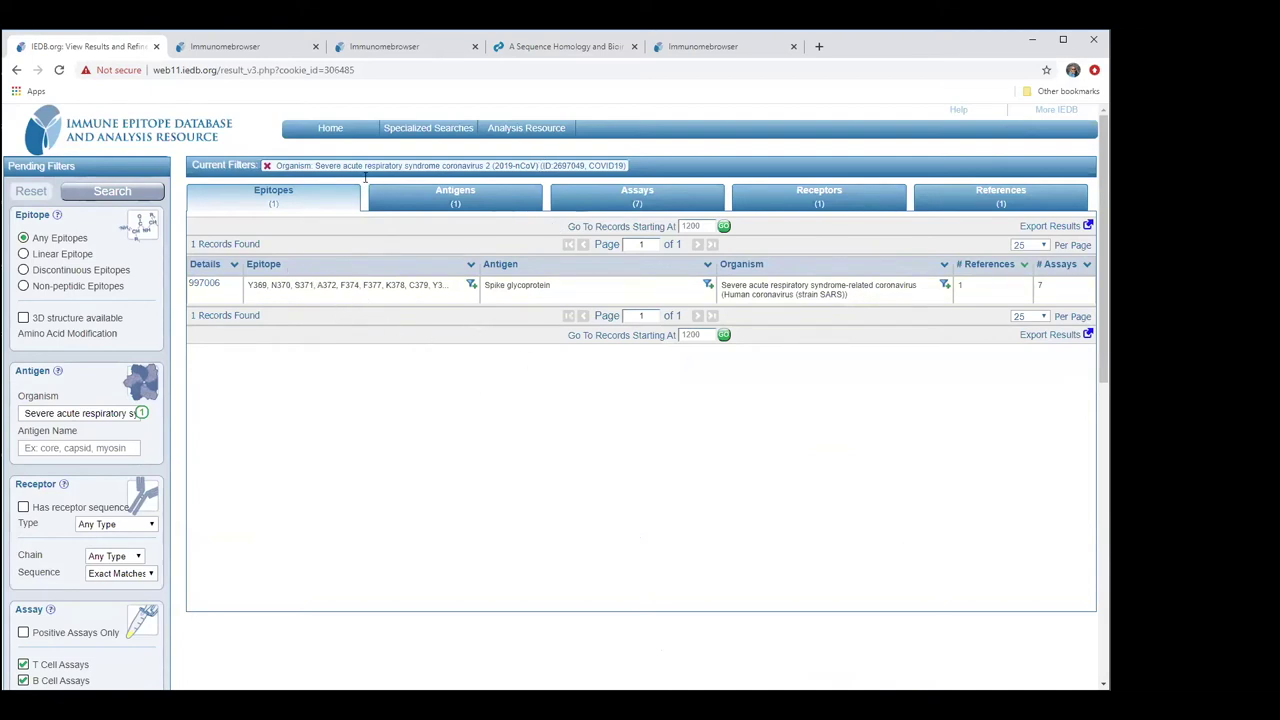
{"action": "left_click", "coordinate": [158, 131]}
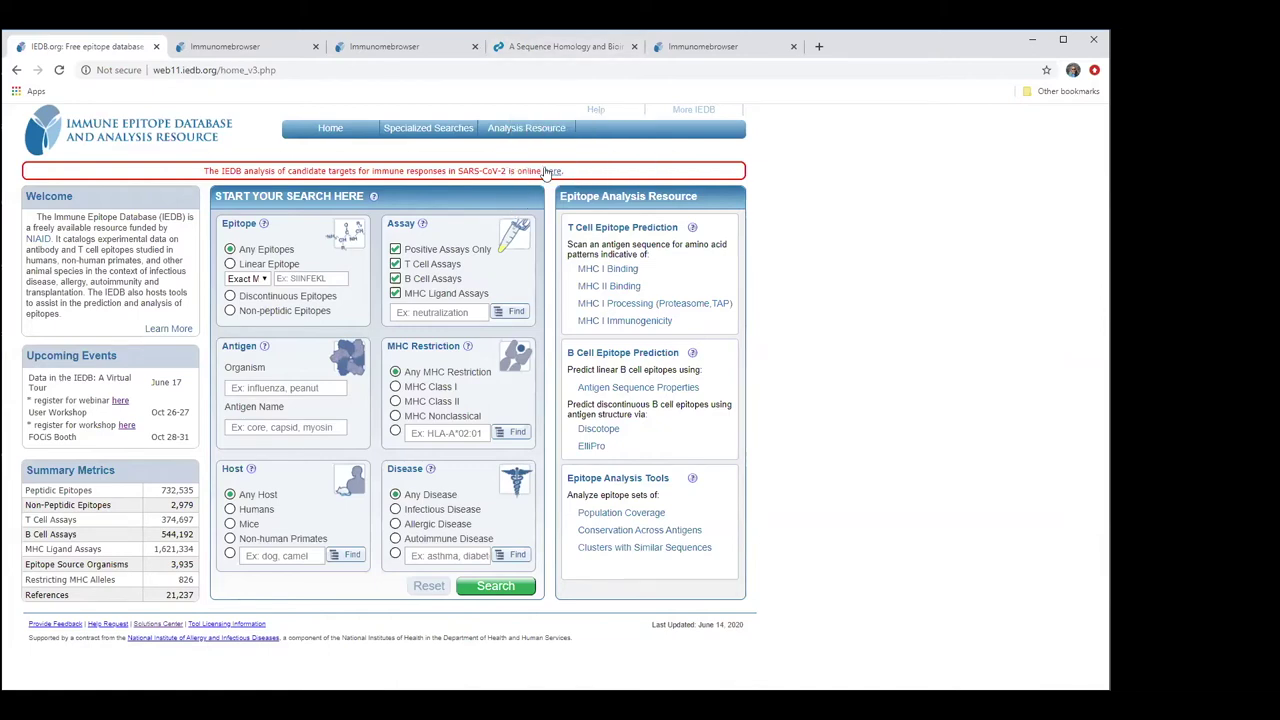
Open the Cell Host & Microbe SARS-CoV-2 candidate-targets paper and read its page 2 summary
{"action": "left_click", "coordinate": [548, 52]}
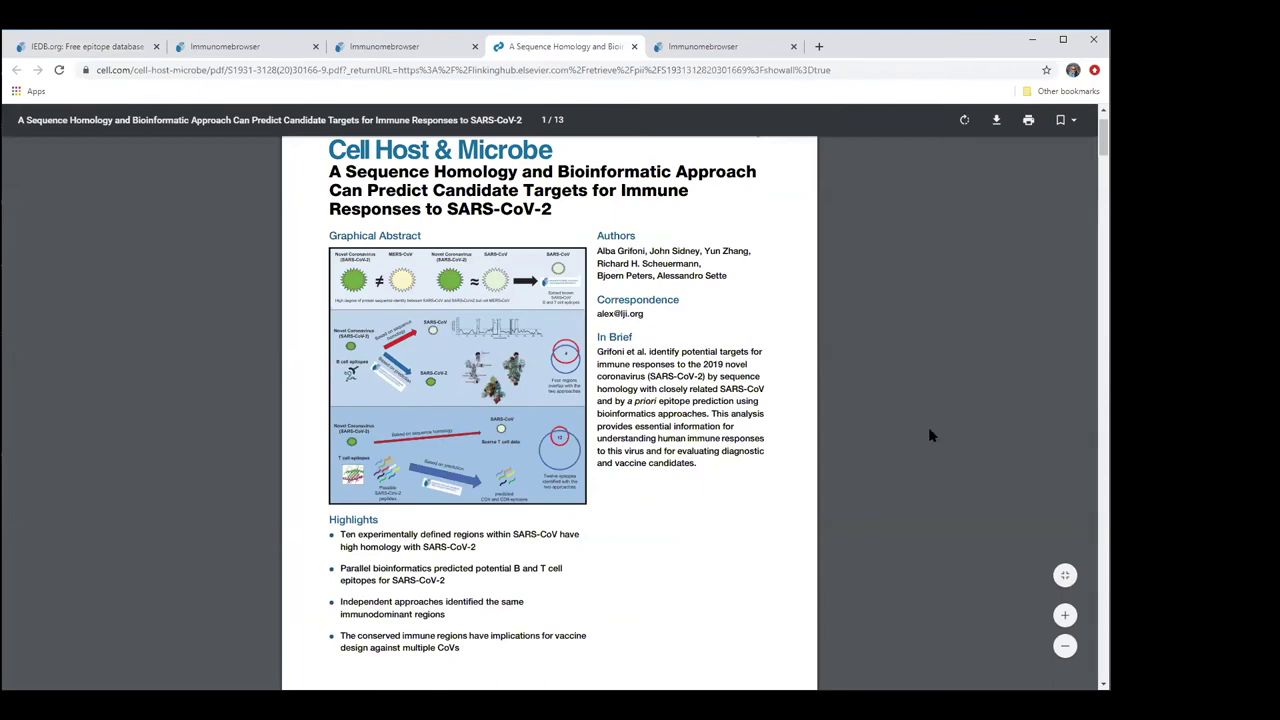
{"action": "scroll", "coordinate": [945, 420], "scroll_direction": "down", "scroll_amount": 5}
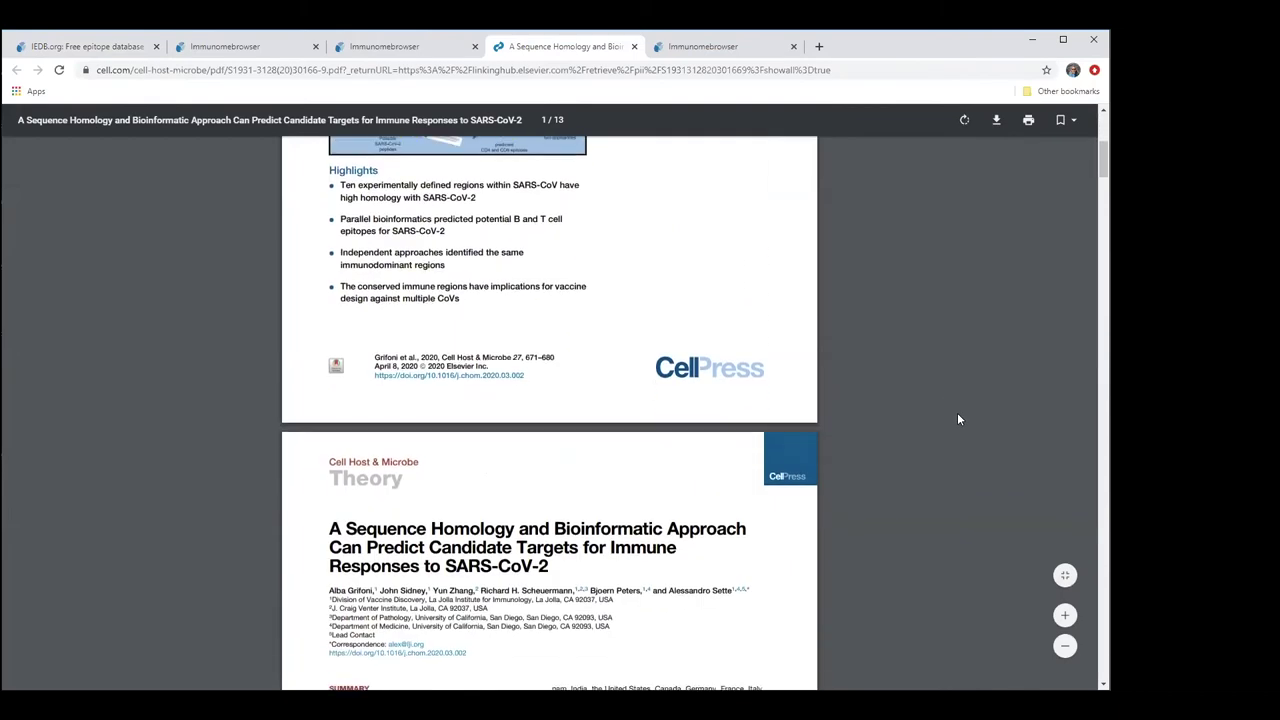
{"action": "scroll", "coordinate": [957, 419], "scroll_direction": "down", "scroll_amount": 5}
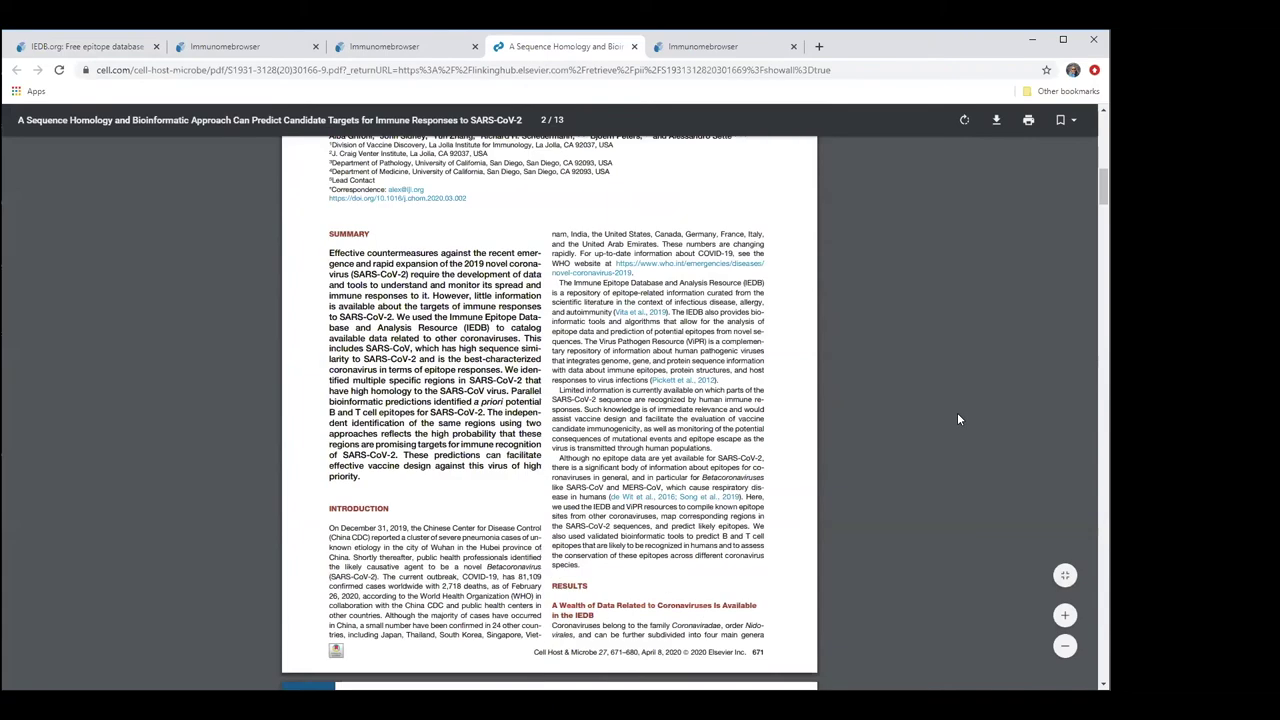
{"action": "scroll", "coordinate": [955, 421], "scroll_direction": "up", "scroll_amount": 4}
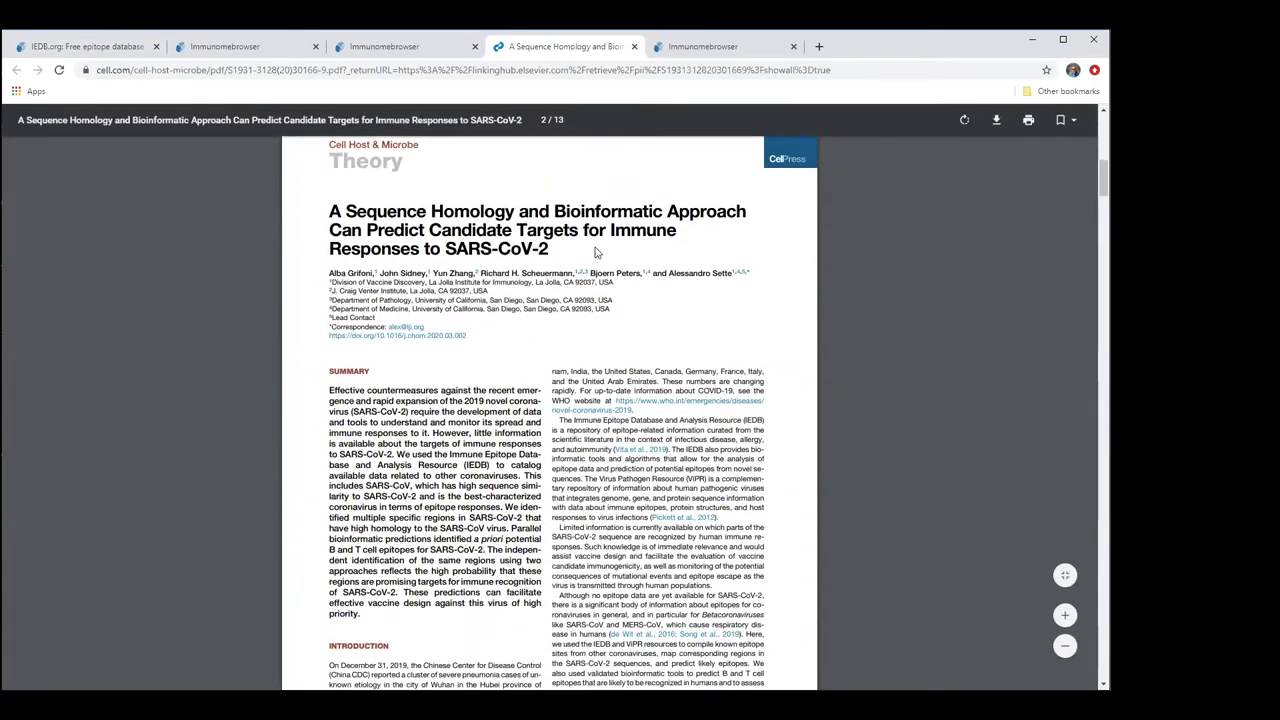
Glance at the Hemagglutinin Immunome Browser pages, then return to the IEDB home form's organism field
{"action": "left_click", "coordinate": [107, 50]}
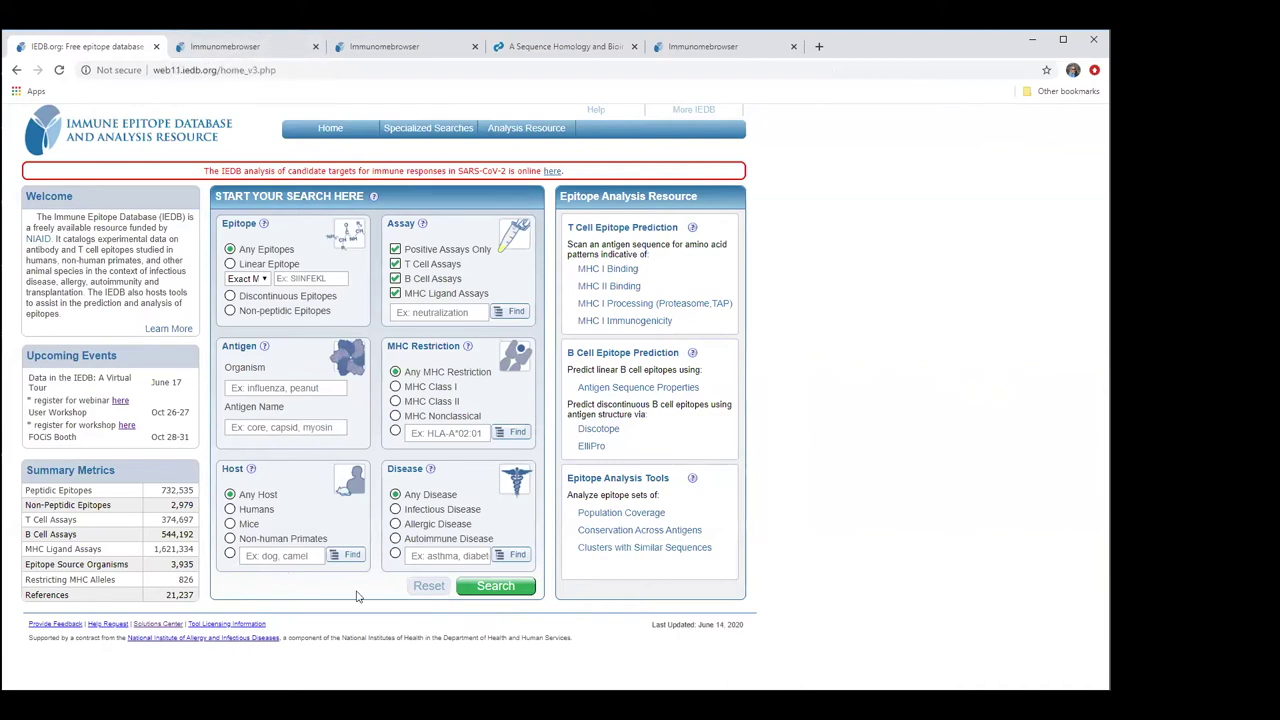
{"action": "left_click", "coordinate": [246, 47]}
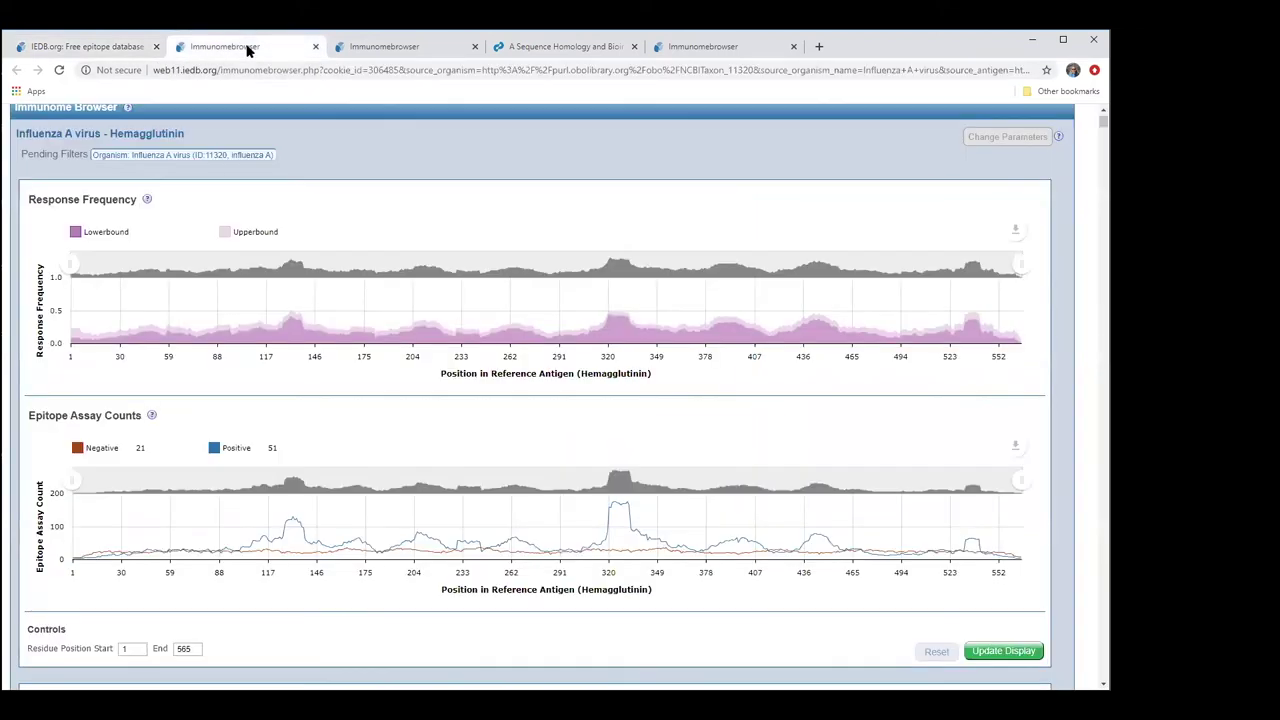
{"action": "left_click", "coordinate": [372, 47]}
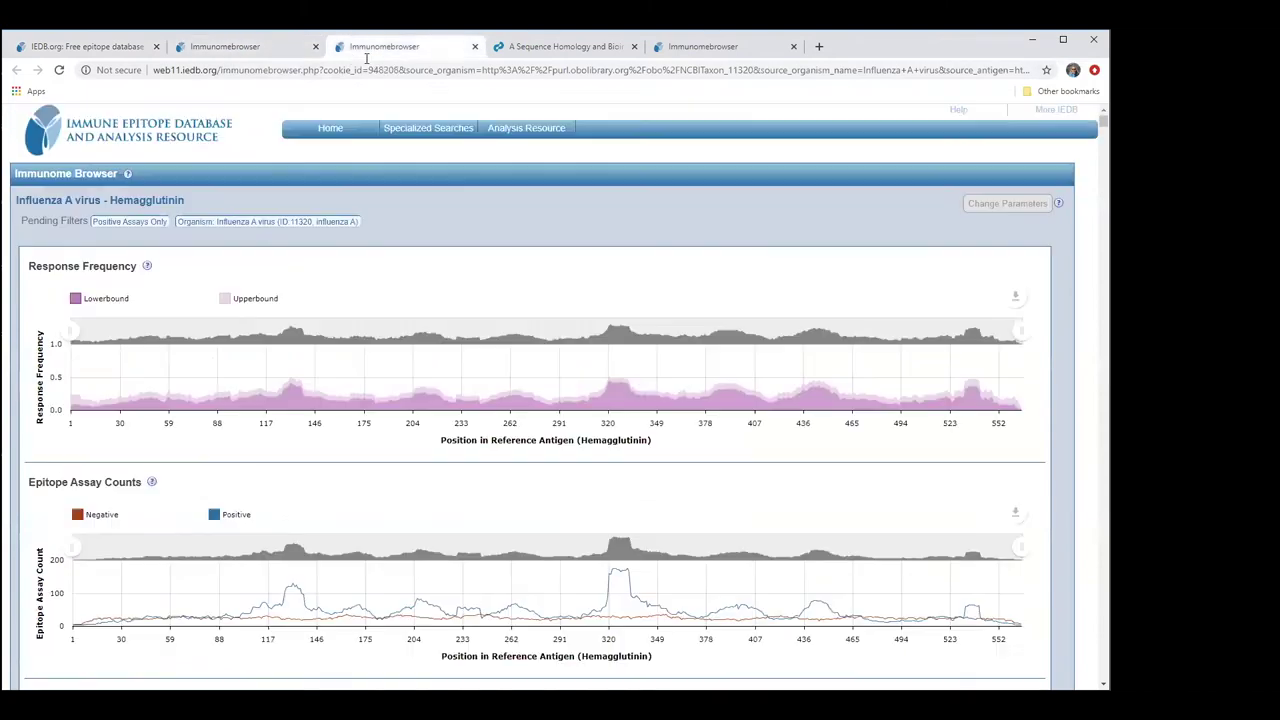
{"action": "left_click", "coordinate": [92, 47]}
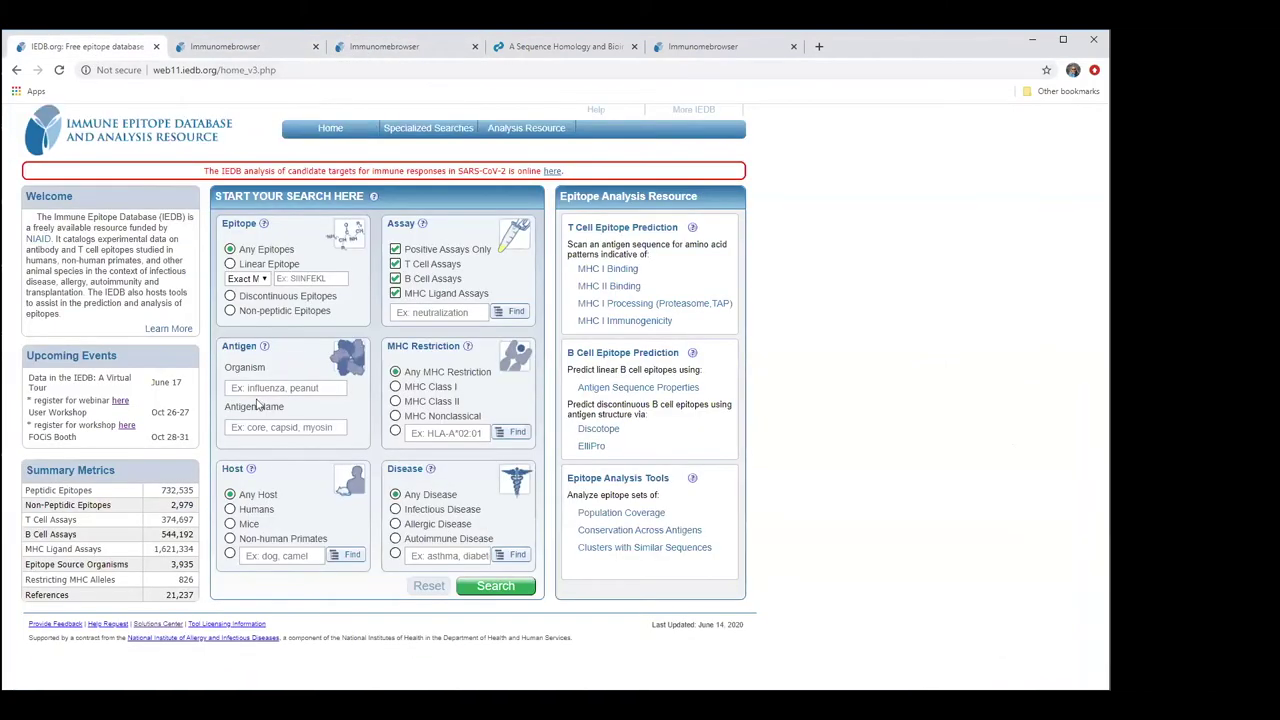
{"action": "left_click", "coordinate": [262, 389]}
Set organism to Phleum pratense (timothy grass), host to Humans, excluding B cell and MHC ligand assays
{"action": "type", "text": "timo"}
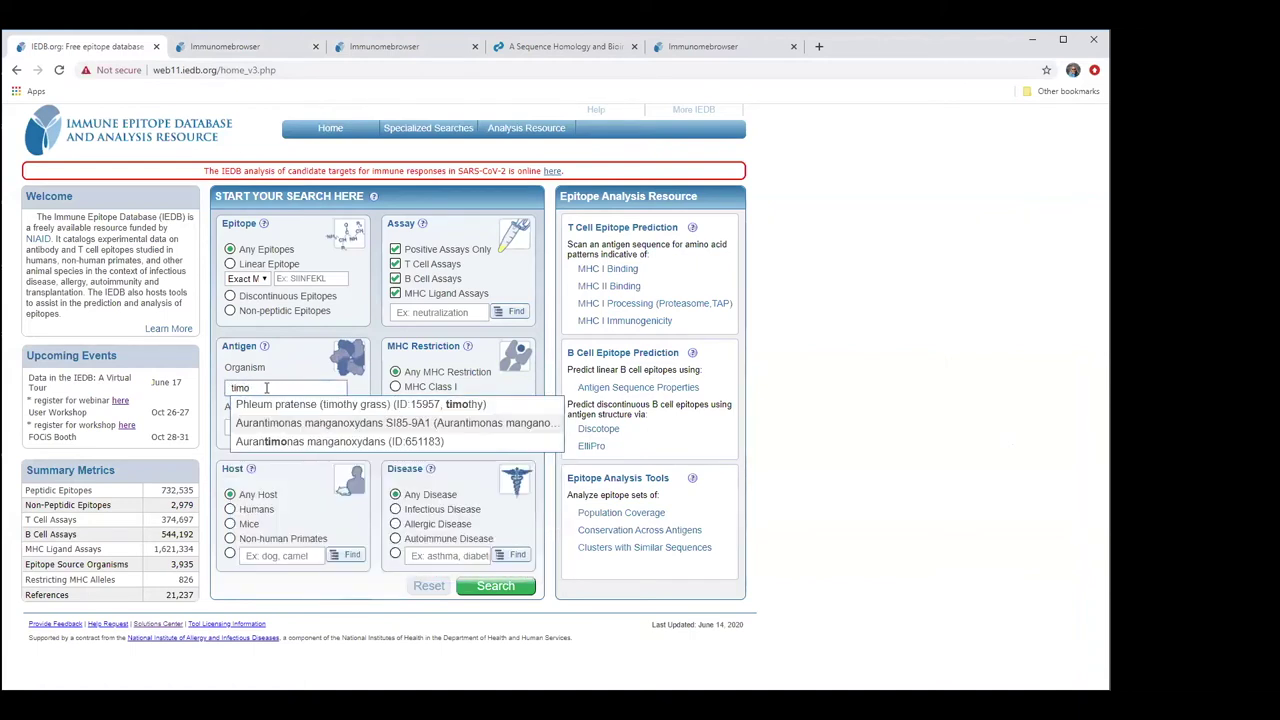
{"action": "left_click", "coordinate": [290, 408]}
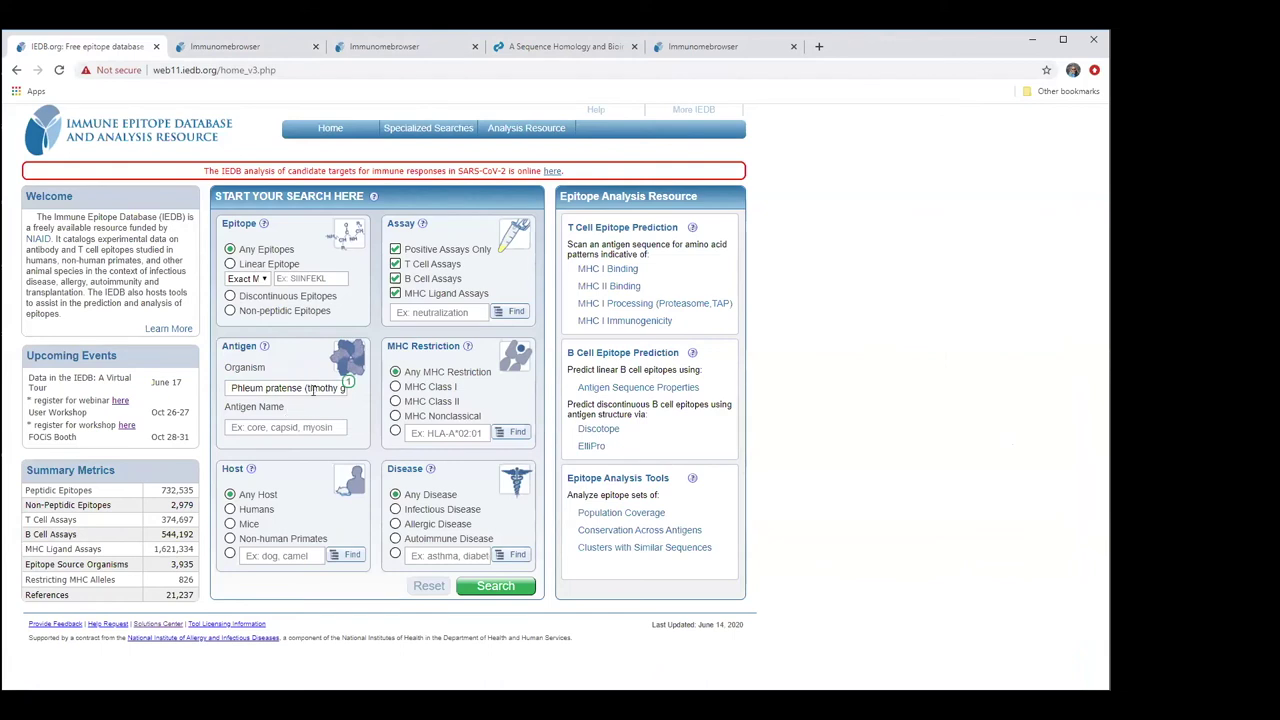
{"action": "left_click", "coordinate": [230, 509]}
{"action": "left_click", "coordinate": [395, 293]}
{"action": "left_click", "coordinate": [395, 278]}
Run the timothy grass search and open Phl p 5 from the antigens in the Immunome Browser
{"action": "left_click", "coordinate": [497, 588]}
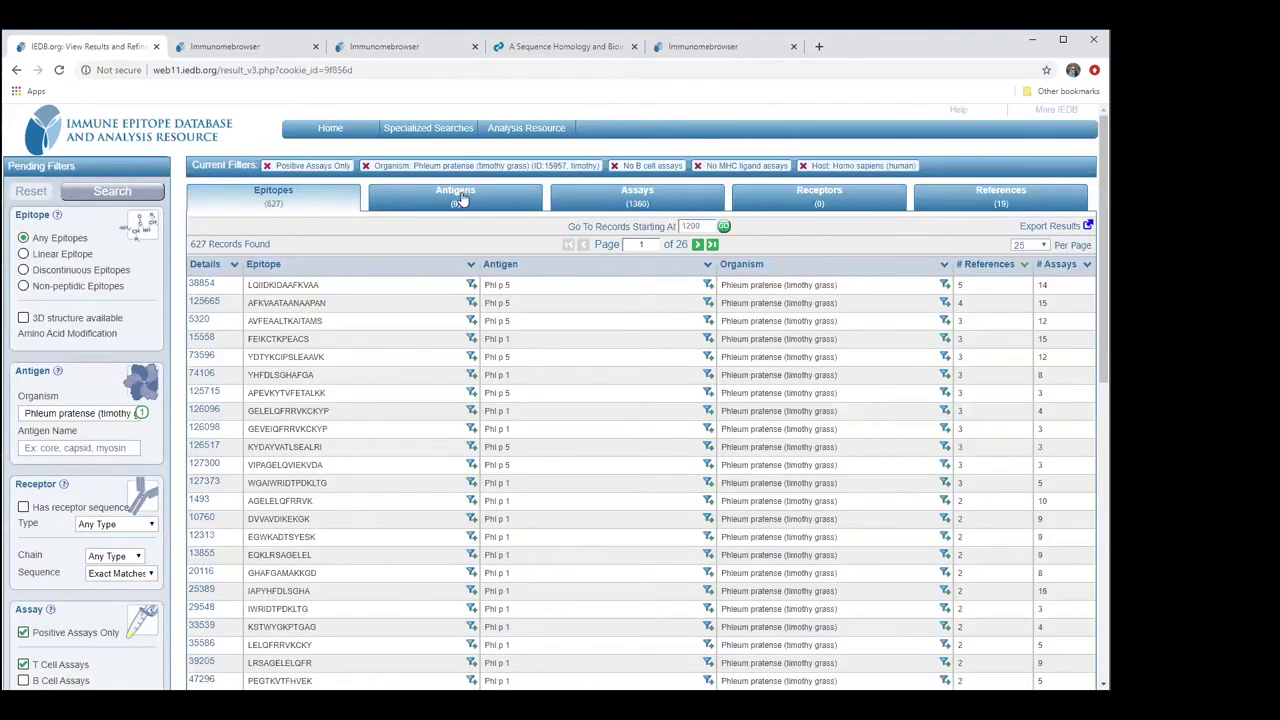
{"action": "left_click", "coordinate": [496, 202]}
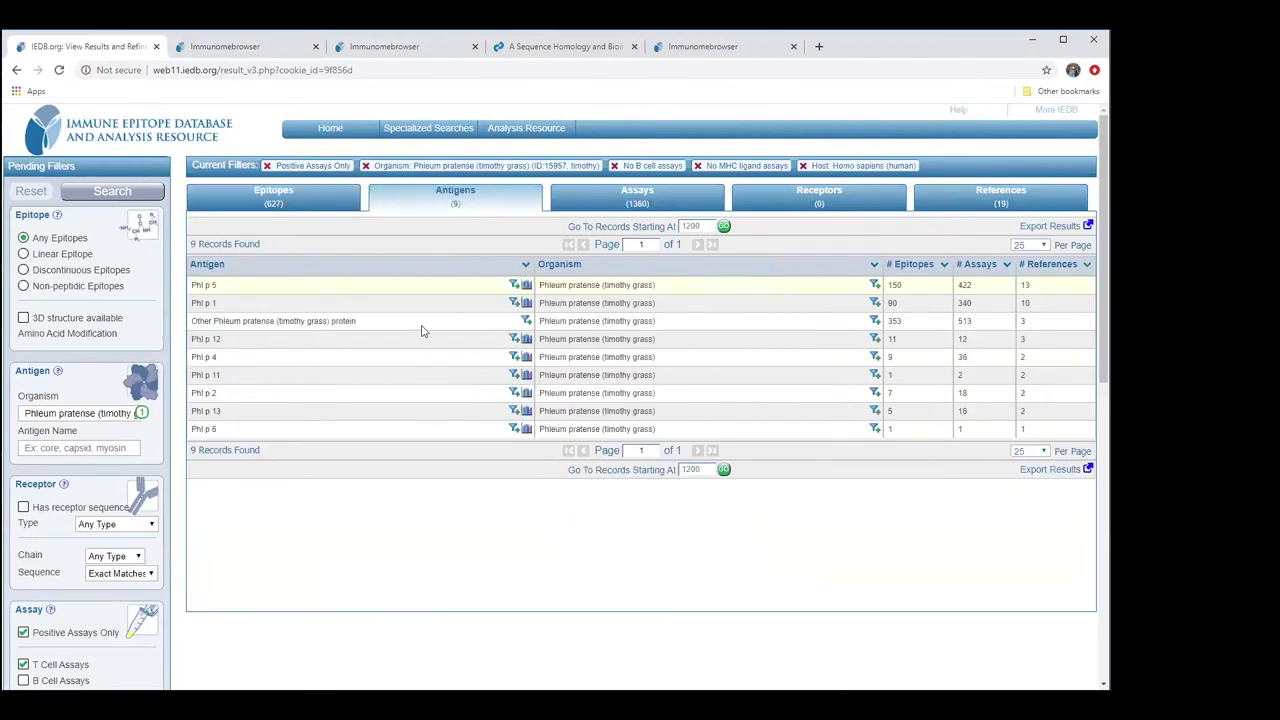
{"action": "left_click", "coordinate": [526, 285]}
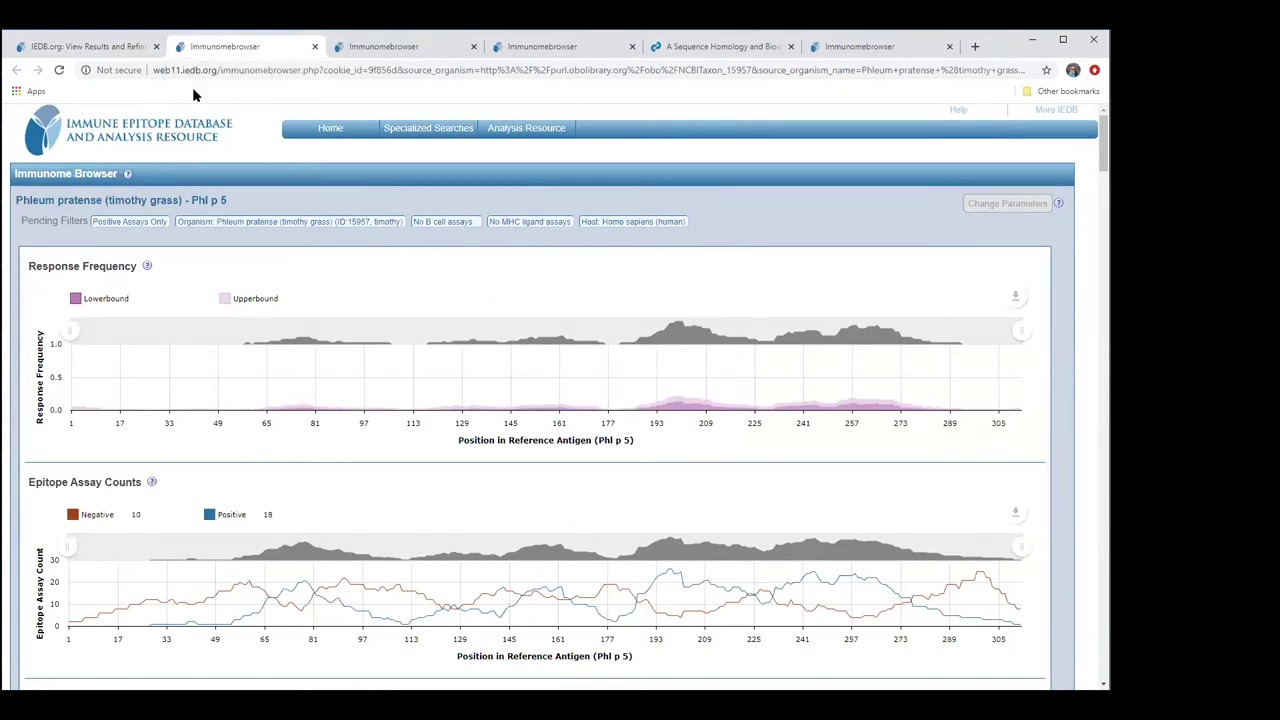
Return to the timothy grass Antigens results listing 9 antigens, led by Phl p 5
{"action": "left_click", "coordinate": [110, 50]}
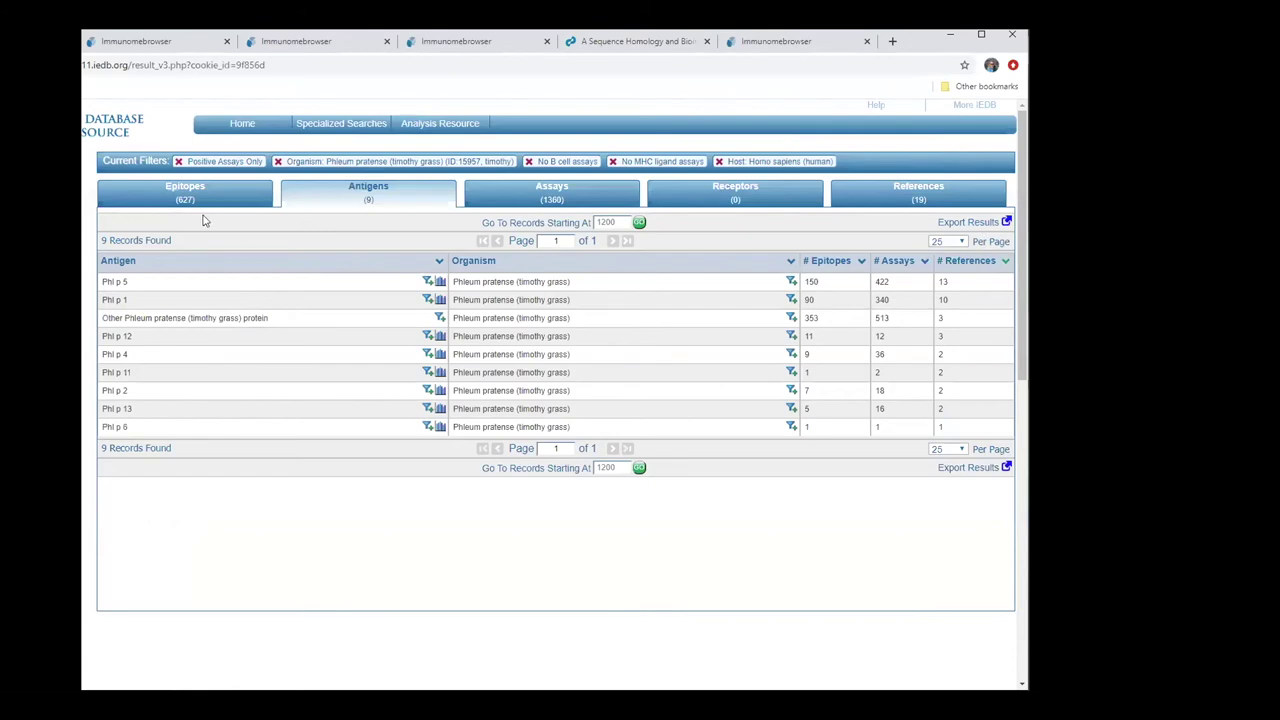
Browse the Epitopes, Antigens, Assays and Receptors tabs, ending on the 1360 T cell assays
{"action": "left_click", "coordinate": [205, 200]}
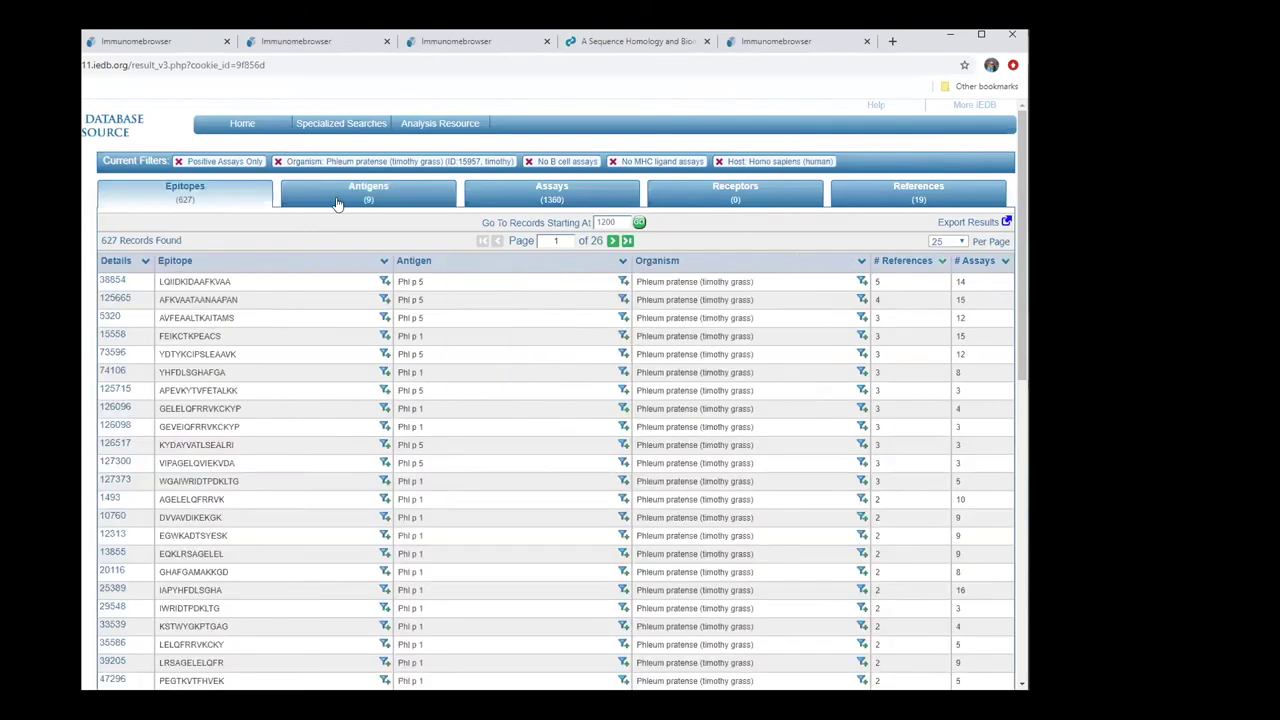
{"action": "left_click", "coordinate": [400, 195]}
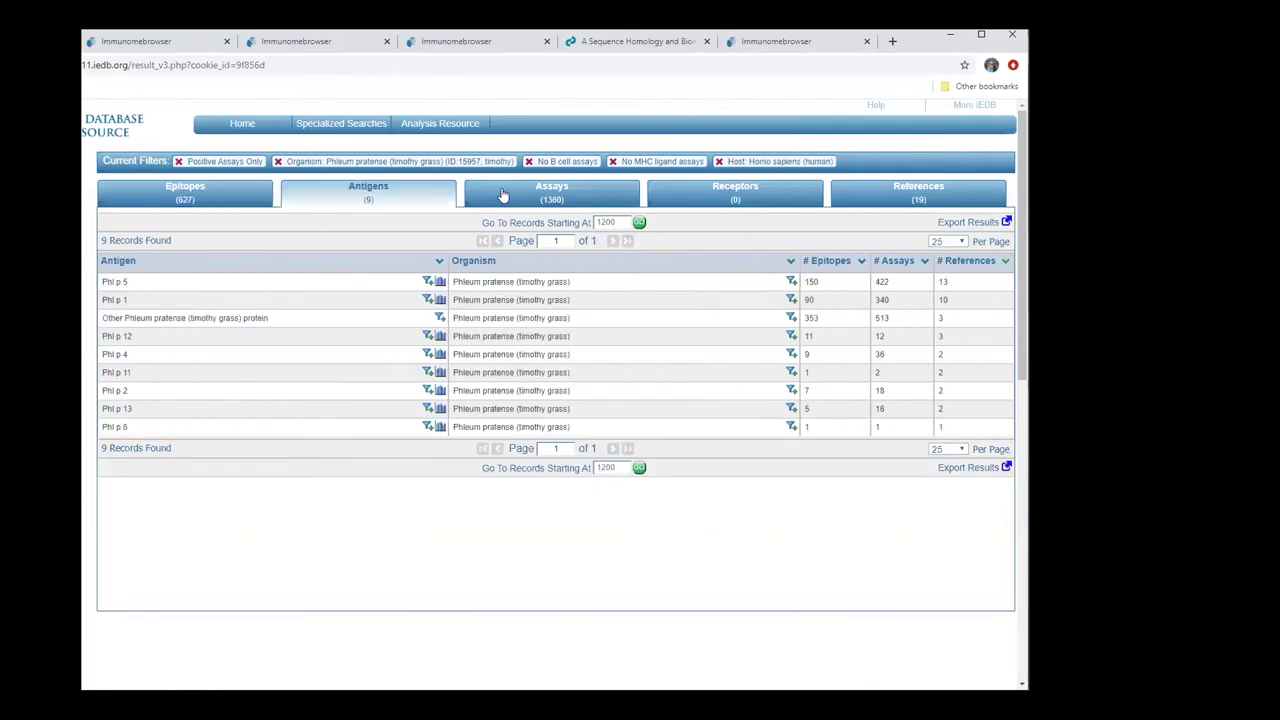
{"action": "left_click", "coordinate": [573, 204]}
{"action": "left_click", "coordinate": [760, 195]}
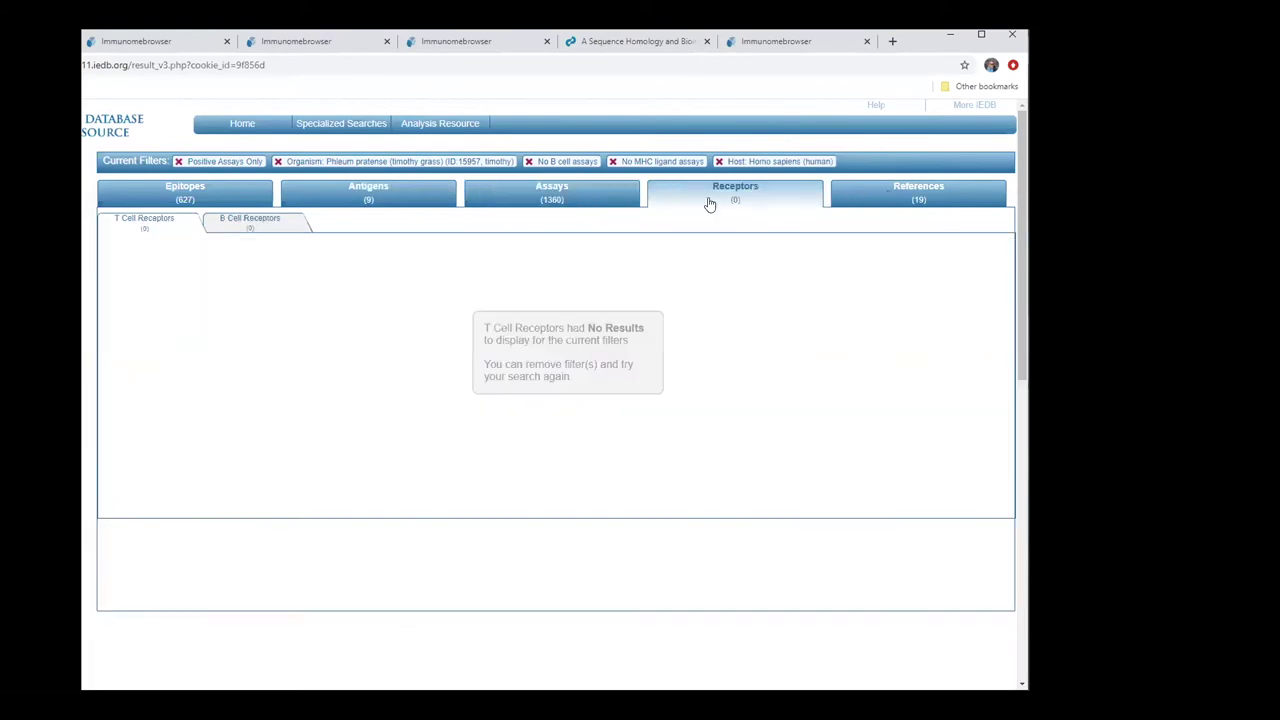
{"action": "left_click", "coordinate": [573, 197]}
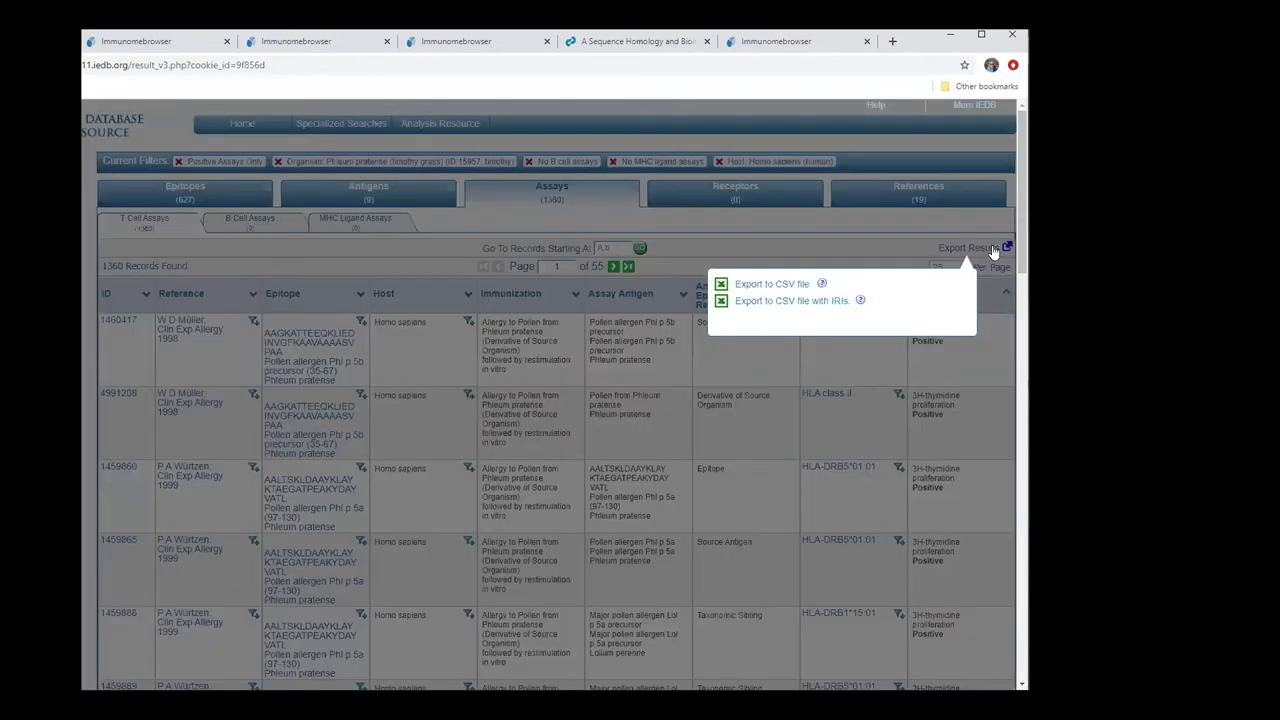
Close the Export Results popup and open Database Export from the More IEDB menu
{"action": "left_click", "coordinate": [844, 254]}
{"action": "mouse_move", "coordinate": [968, 106]}
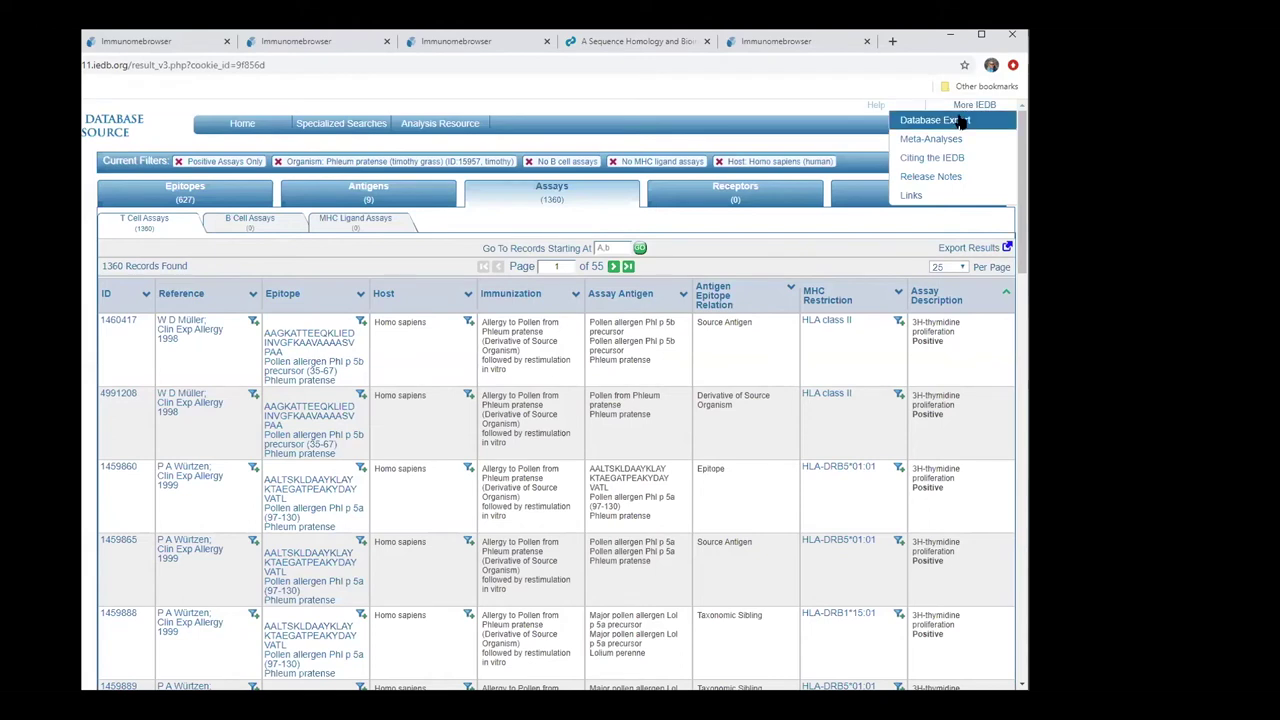
{"action": "left_click", "coordinate": [962, 120]}
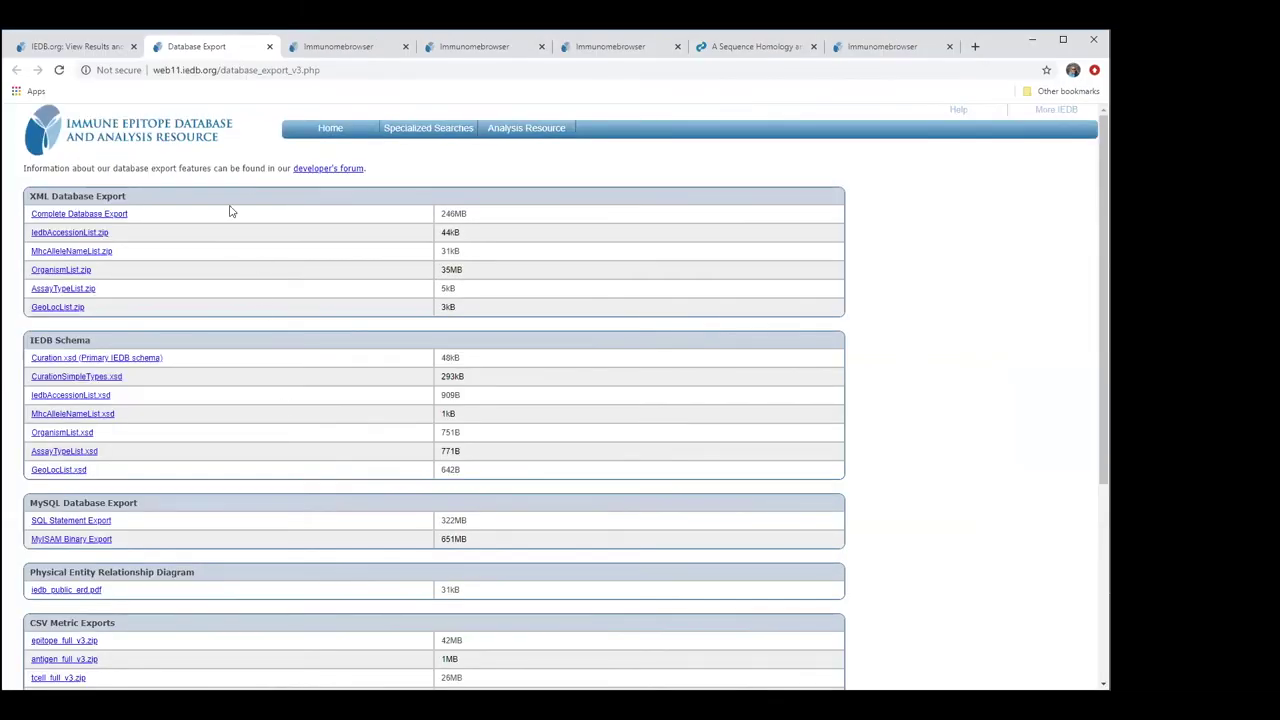
{"action": "scroll", "coordinate": [150, 421], "scroll_direction": "down", "scroll_amount": 4}
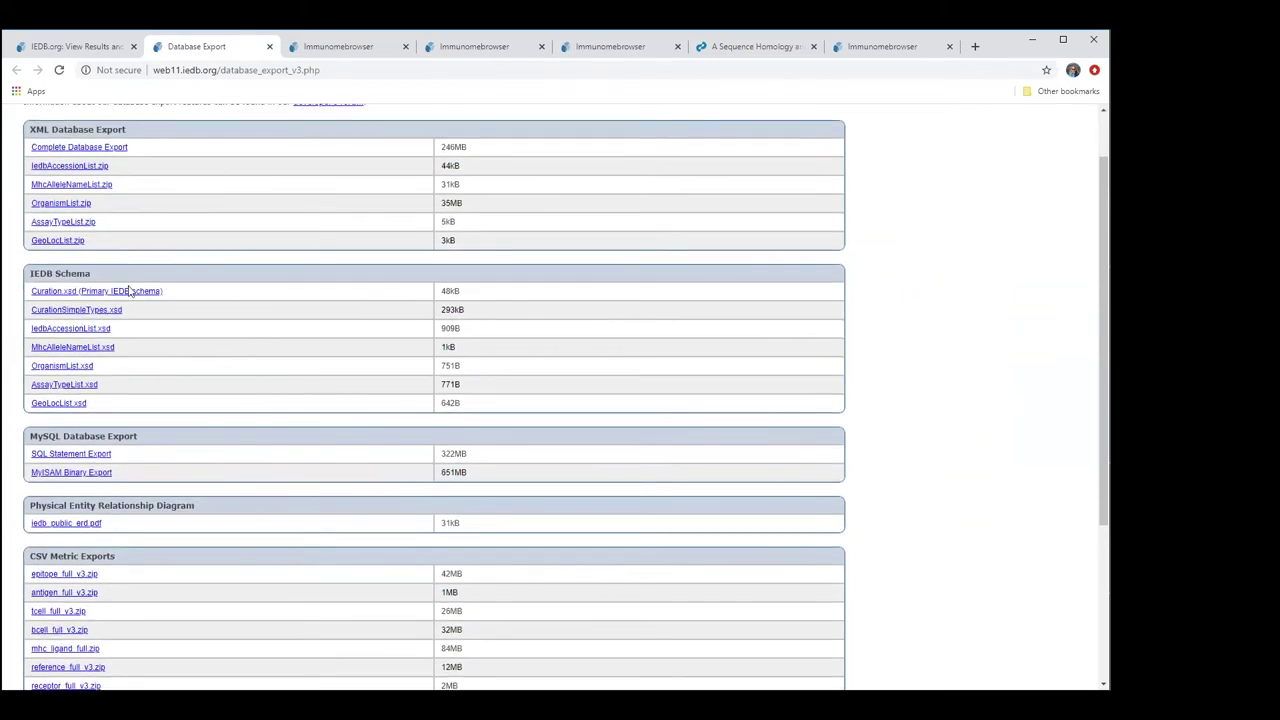
{"action": "scroll", "coordinate": [233, 316], "scroll_direction": "down", "scroll_amount": 3}
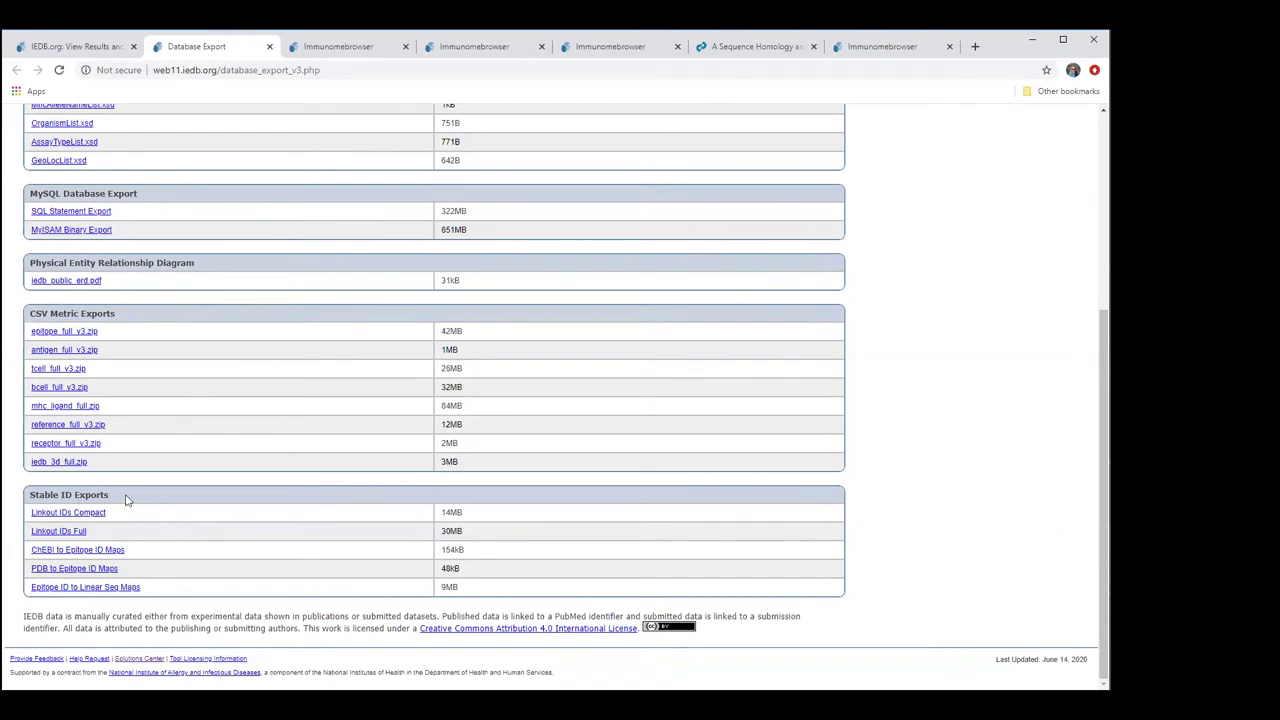
{"action": "scroll", "coordinate": [378, 556], "scroll_direction": "up", "scroll_amount": 5}
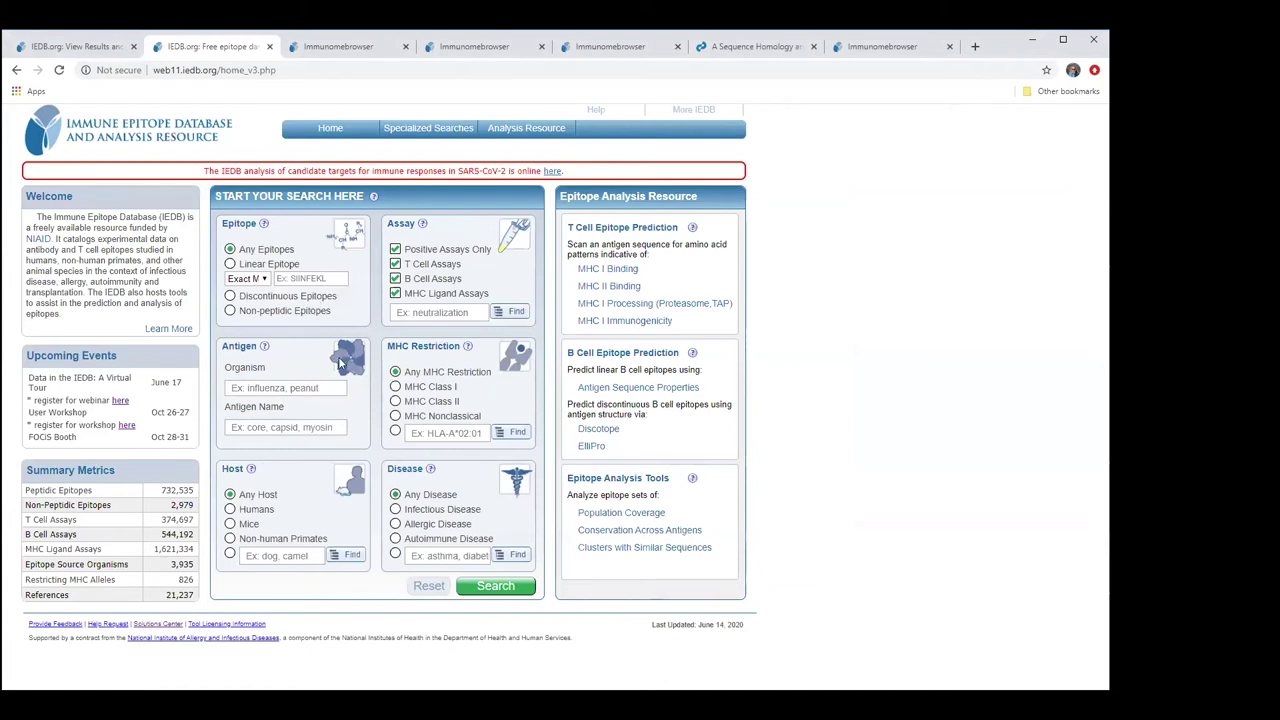
Limit the assay types to B Cell Assays, excluding T cell and MHC ligand assays
{"action": "left_click", "coordinate": [395, 293]}
{"action": "left_click", "coordinate": [395, 278]}
{"action": "left_click", "coordinate": [395, 264]}
{"action": "left_click", "coordinate": [395, 278]}
Set the organism to Coronavirus (ID:11118) and run the B cell search
{"action": "left_click", "coordinate": [284, 387]}
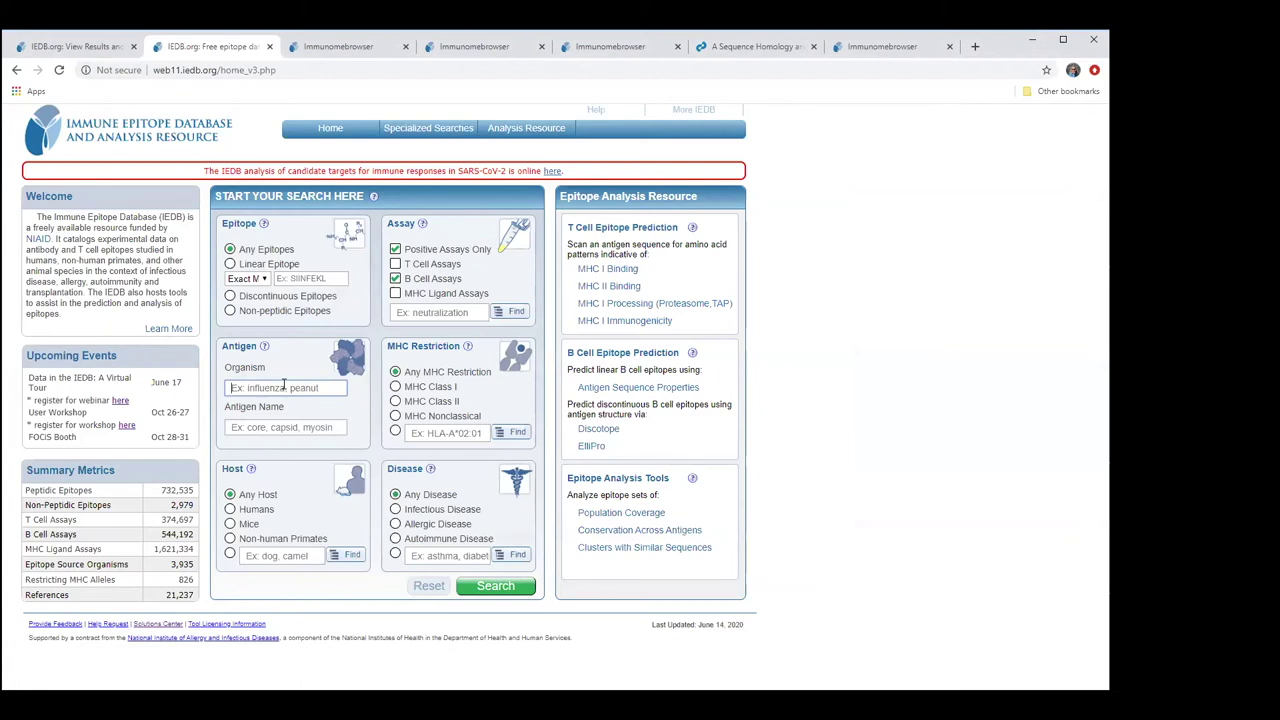
{"action": "type", "text": "cor"}
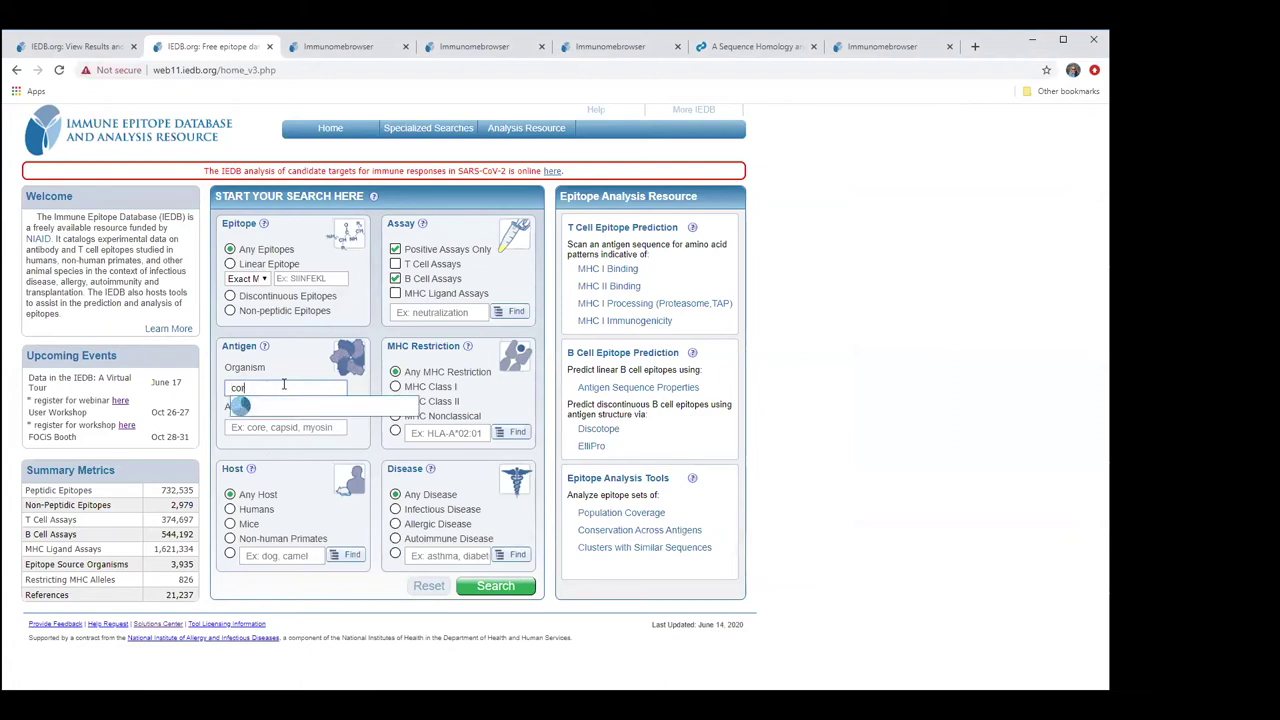
{"action": "type", "text": "o"}
{"action": "left_click", "coordinate": [287, 408]}
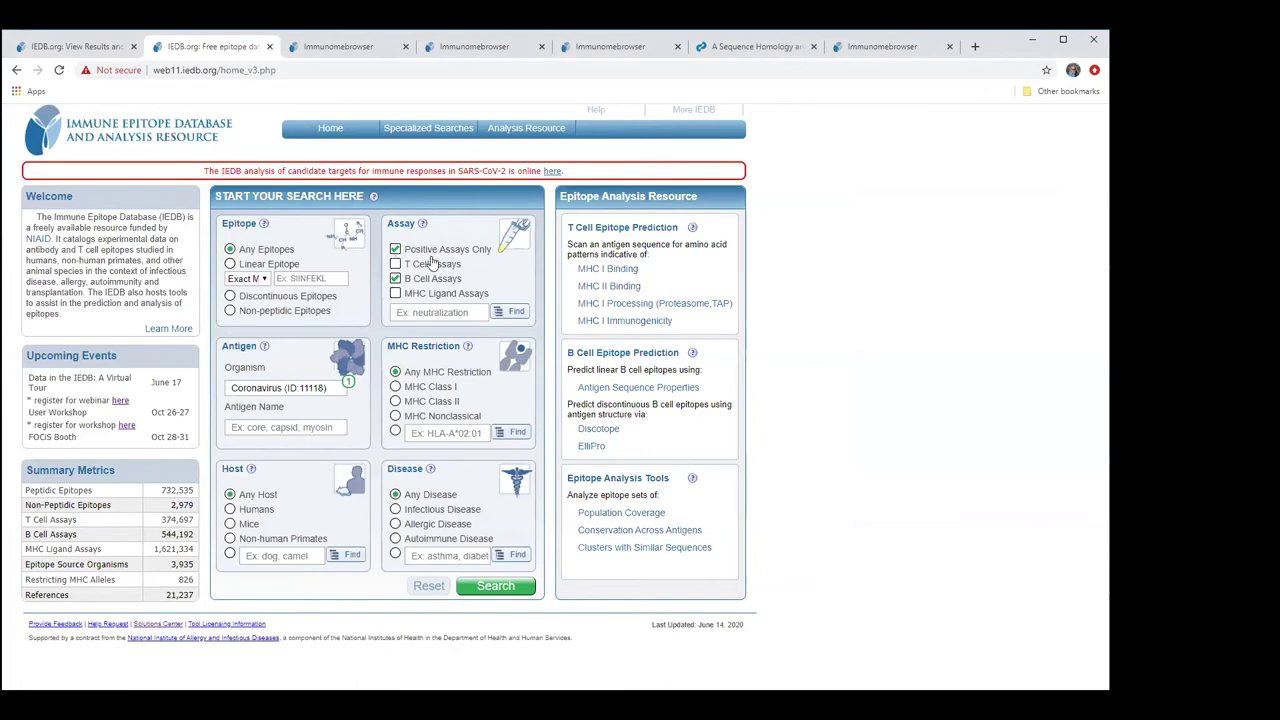
{"action": "left_click", "coordinate": [497, 587]}
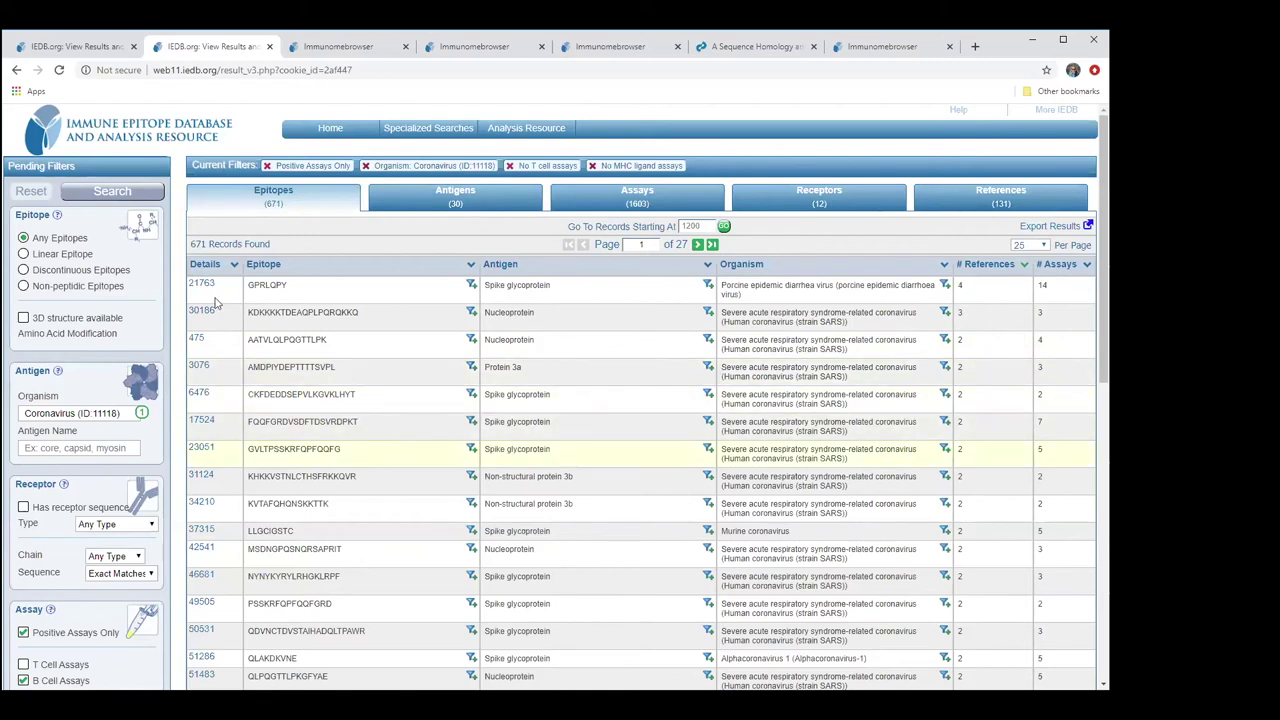
Expand the Epitope filter's structure options in the left sidebar of the Coronavirus results
{"action": "mouse_move", "coordinate": [68, 262]}
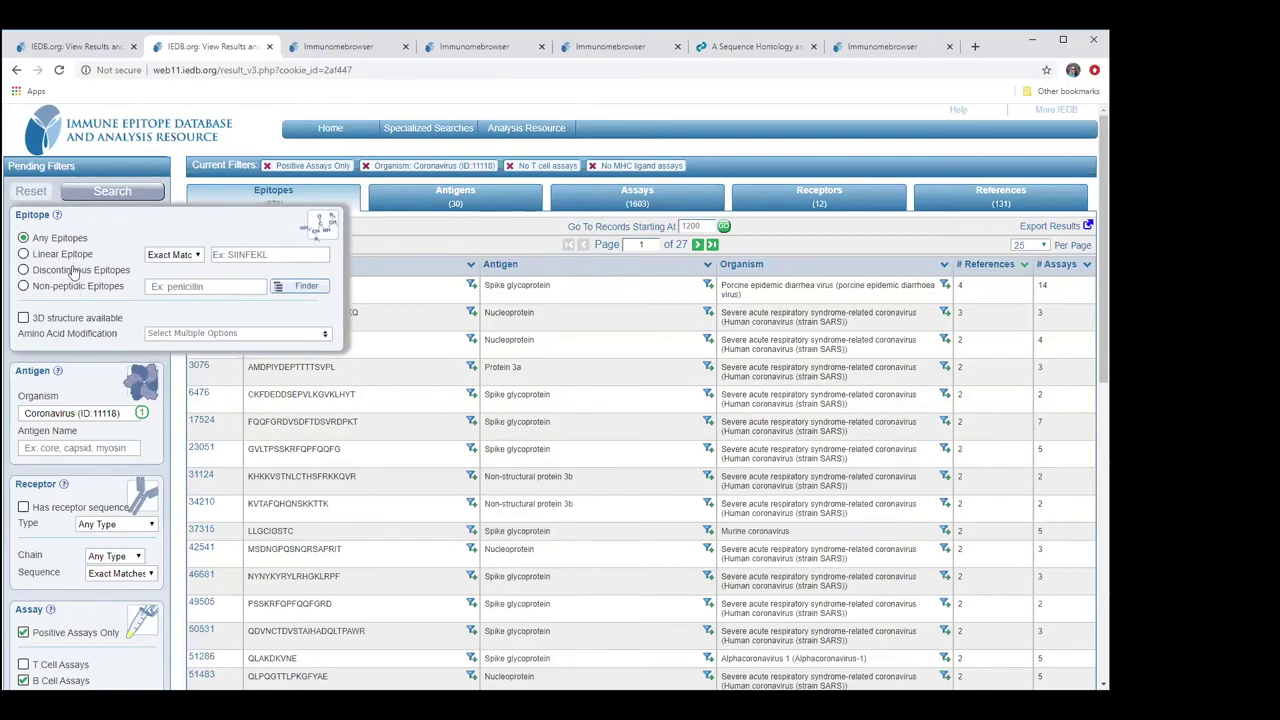
Filter to Discontinuous Epitopes, rerun the search and review the 88 resulting epitopes
{"action": "left_click", "coordinate": [65, 270]}
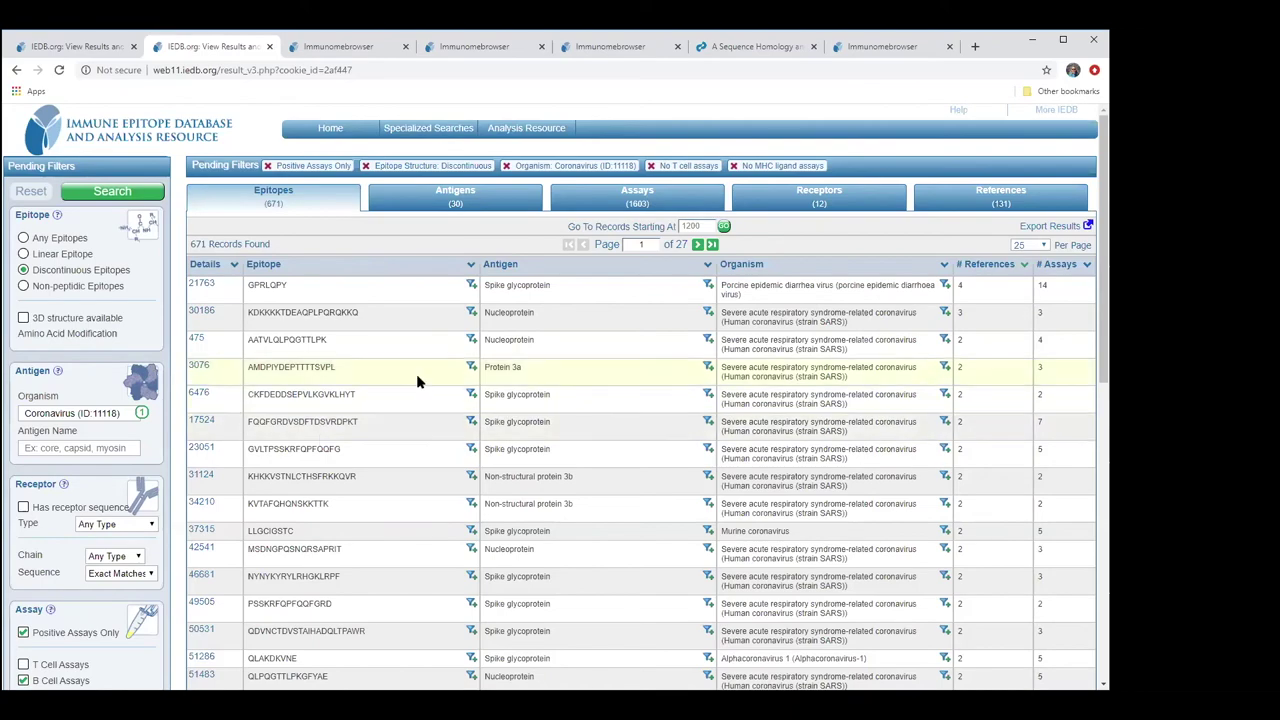
{"action": "scroll", "coordinate": [418, 381], "scroll_direction": "down", "scroll_amount": 3}
{"action": "scroll", "coordinate": [418, 381], "scroll_direction": "up", "scroll_amount": 3}
{"action": "scroll", "coordinate": [418, 381], "scroll_direction": "down", "scroll_amount": 3}
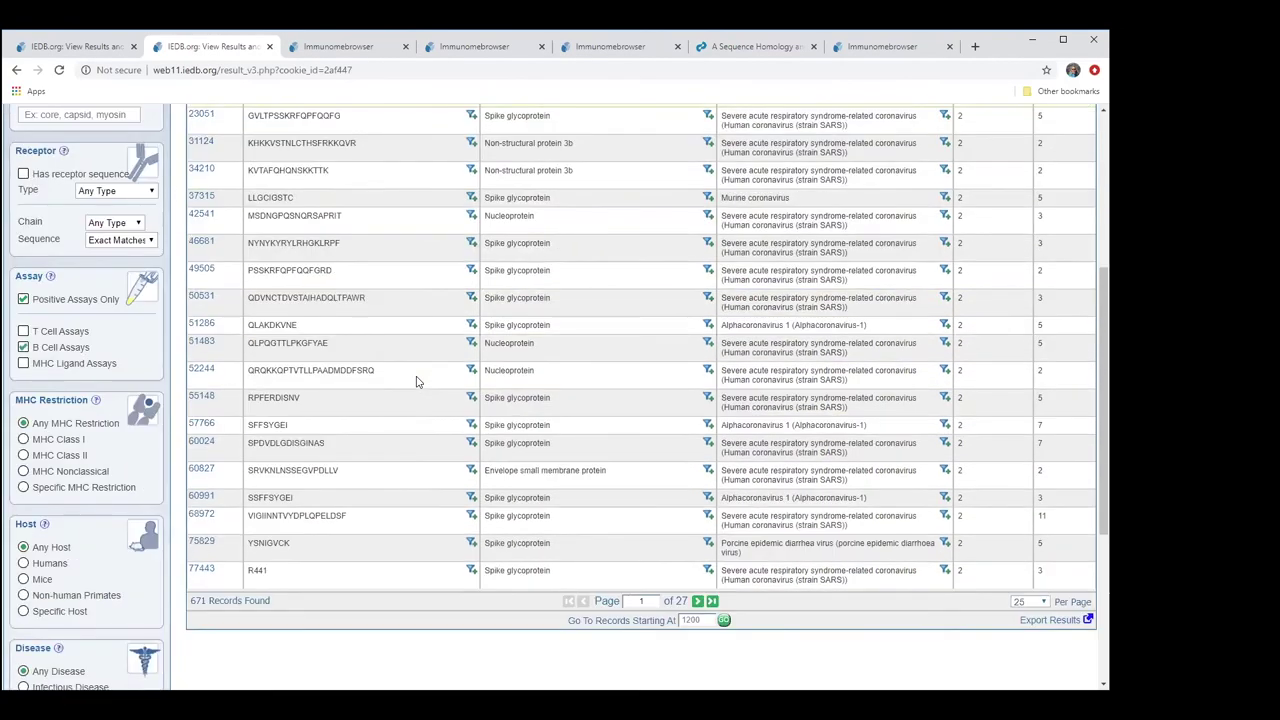
{"action": "scroll", "coordinate": [418, 381], "scroll_direction": "up", "scroll_amount": 5}
{"action": "left_click", "coordinate": [112, 191]}
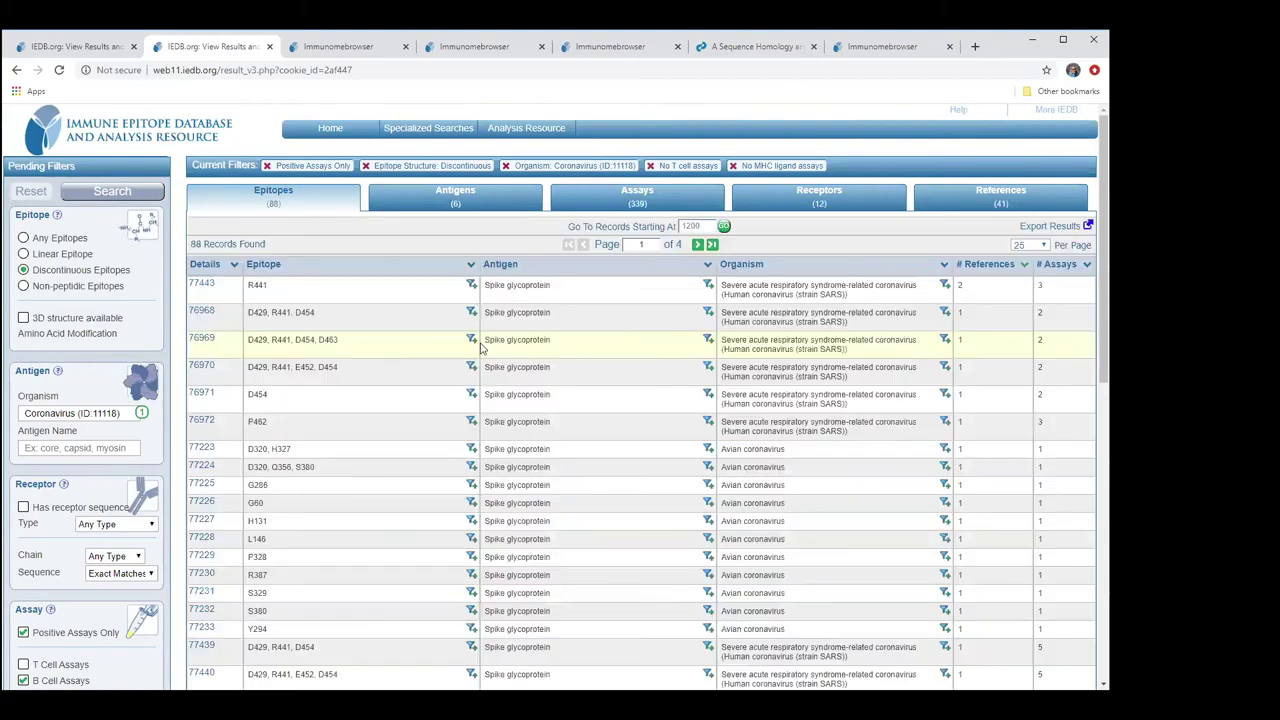
{"action": "scroll", "coordinate": [370, 518], "scroll_direction": "down", "scroll_amount": 1}
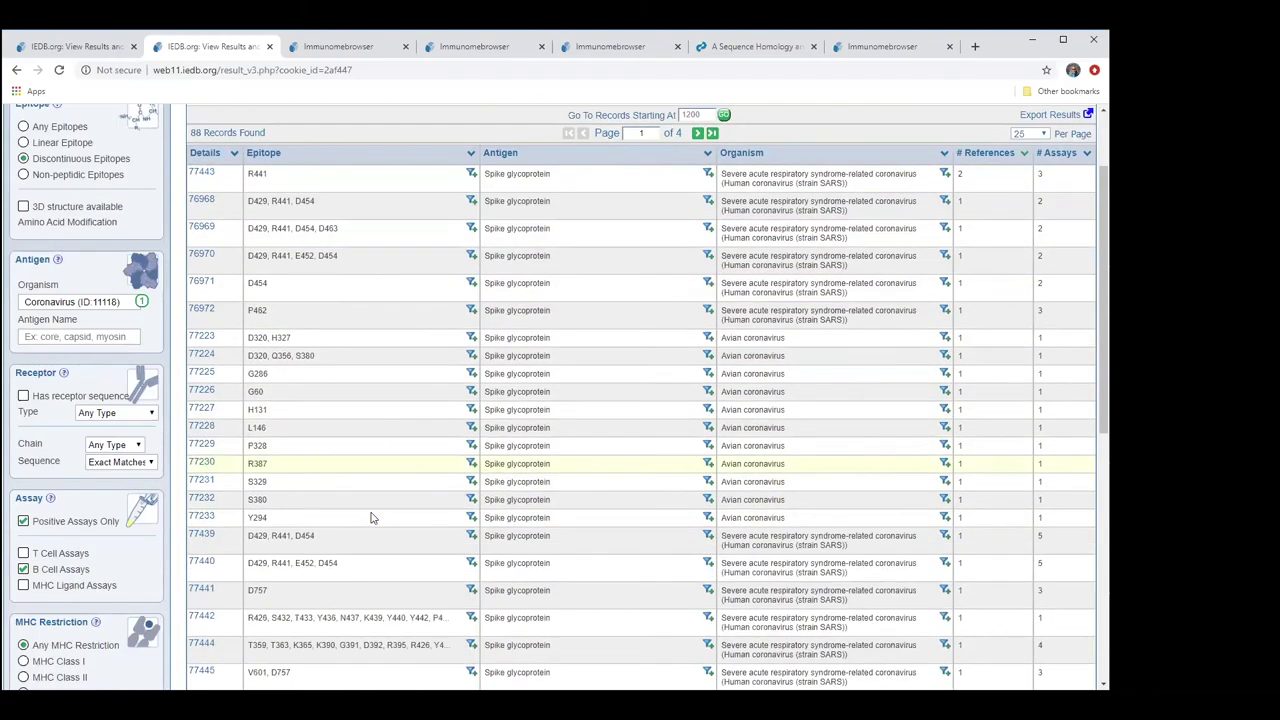
{"action": "scroll", "coordinate": [370, 518], "scroll_direction": "down", "scroll_amount": 4}
{"action": "scroll", "coordinate": [366, 517], "scroll_direction": "up", "scroll_amount": 3}
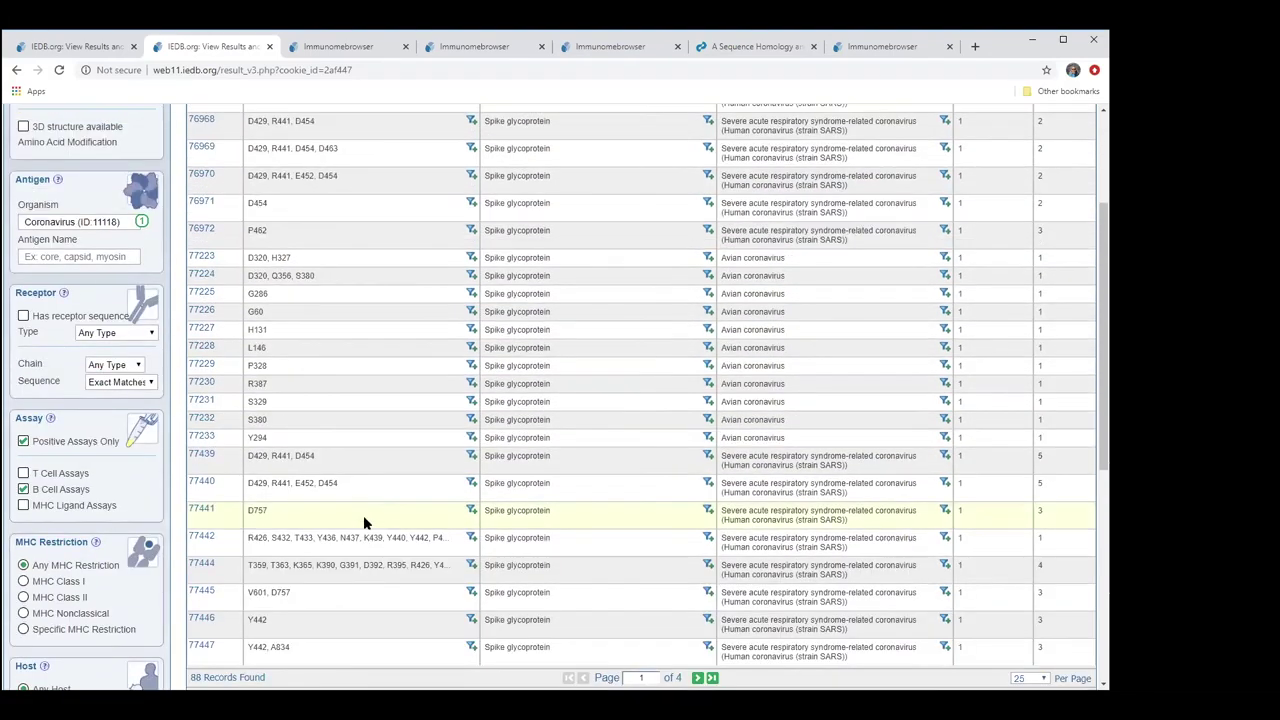
{"action": "scroll", "coordinate": [363, 515], "scroll_direction": "up", "scroll_amount": 3}
{"action": "mouse_move", "coordinate": [100, 270]}
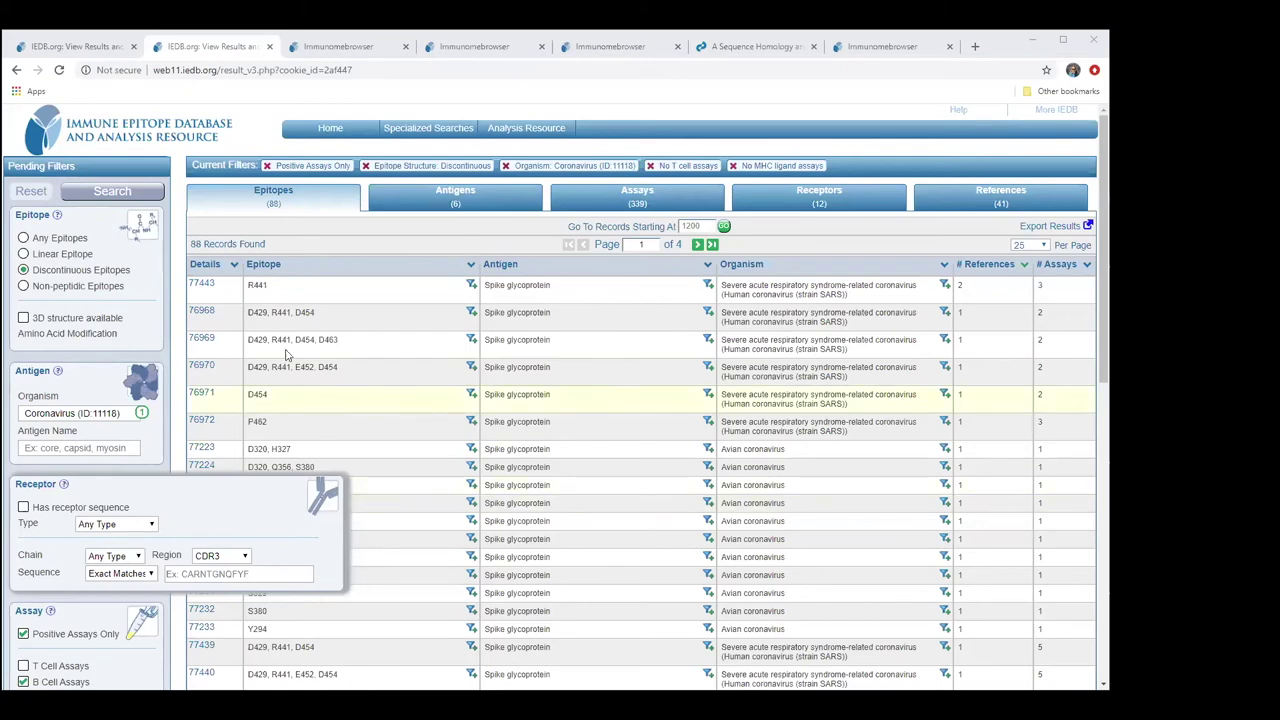
Start a fresh epitope search from the IEDB home page
{"action": "mouse_move", "coordinate": [95, 268]}
{"action": "left_click", "coordinate": [148, 140]}
{"action": "left_click", "coordinate": [492, 588]}
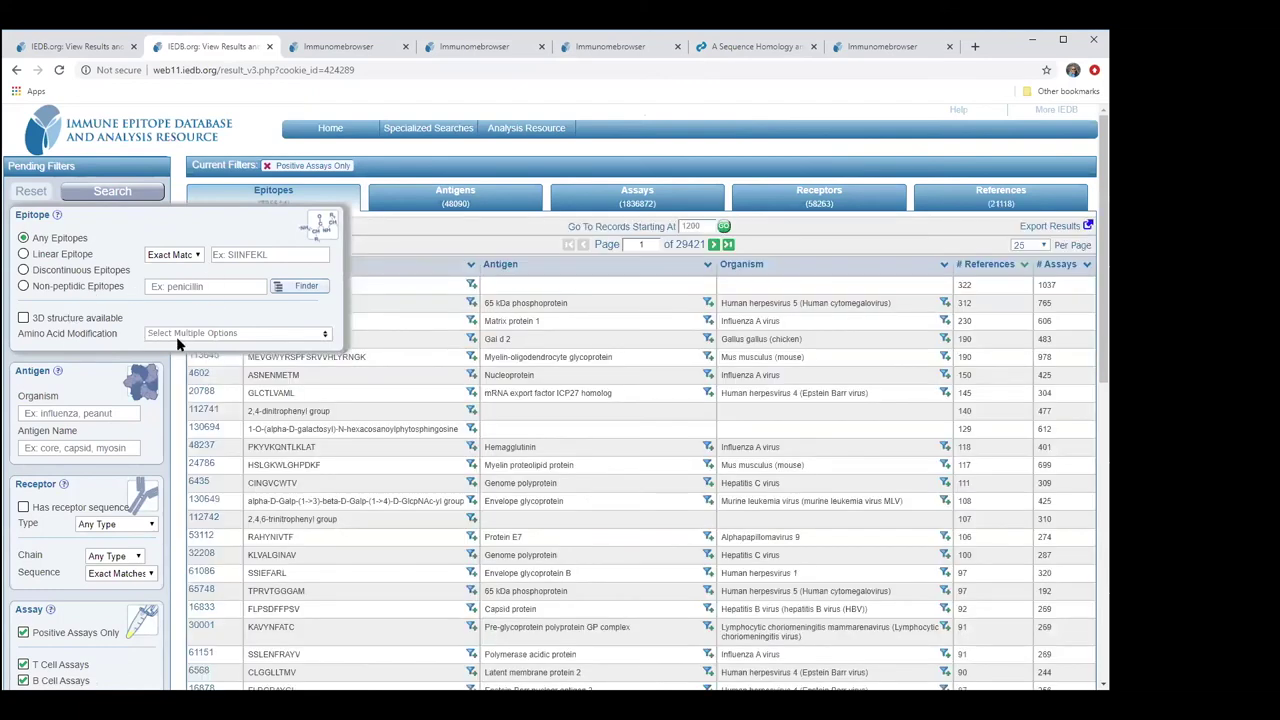
Filter by the Citrullination|CITR modification, drop Positive Assays Only, and search
{"action": "left_click", "coordinate": [179, 337]}
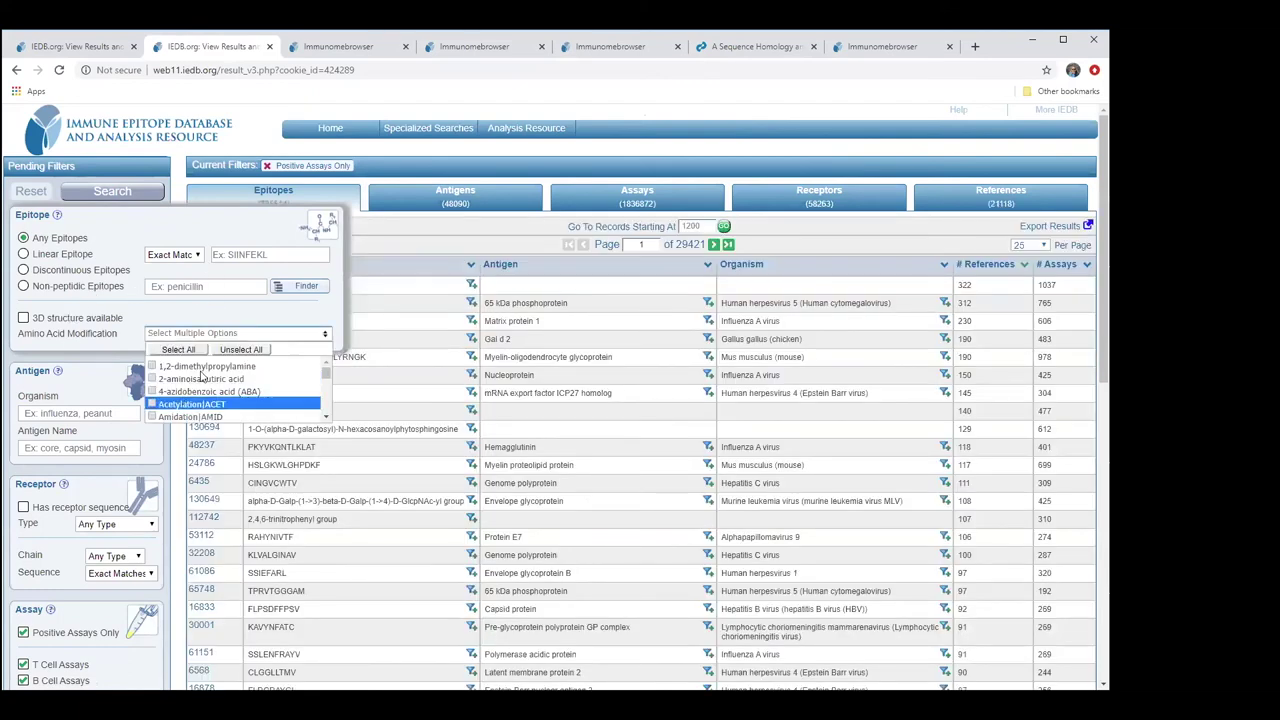
{"action": "scroll", "coordinate": [224, 395], "scroll_direction": "down", "scroll_amount": 2}
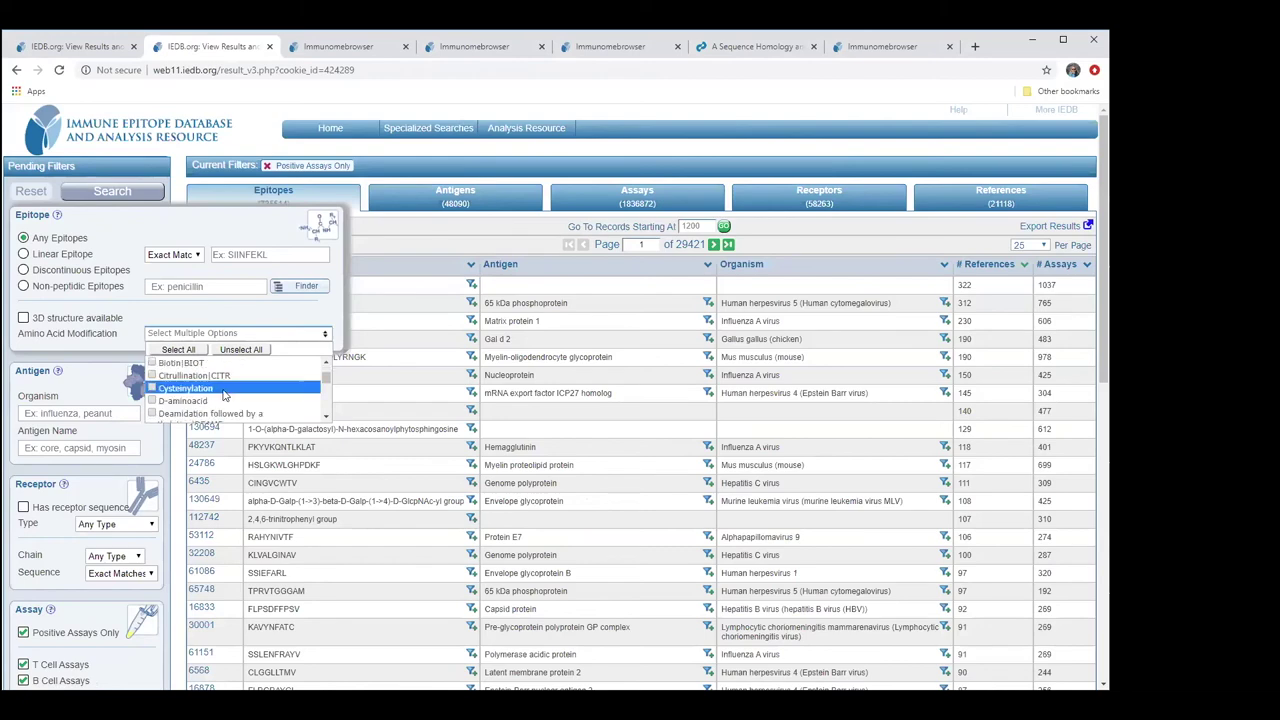
{"action": "left_click", "coordinate": [190, 375]}
{"action": "left_click", "coordinate": [254, 330]}
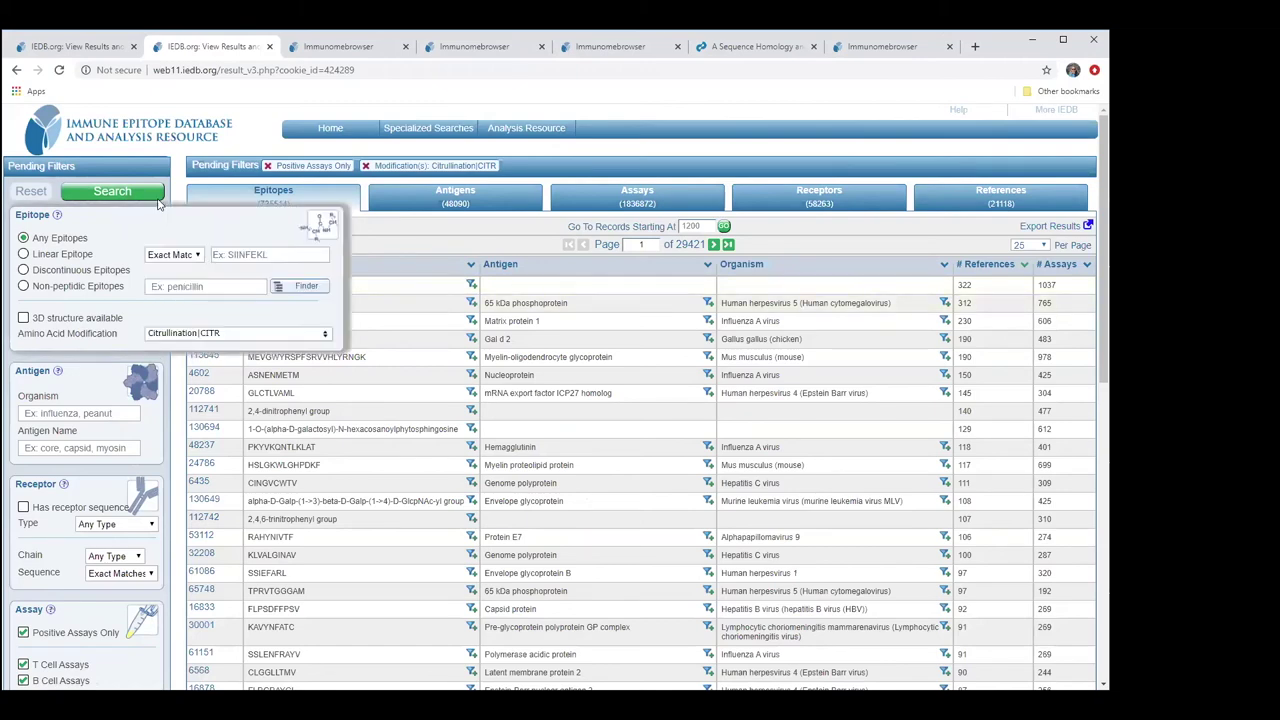
{"action": "left_click", "coordinate": [268, 166]}
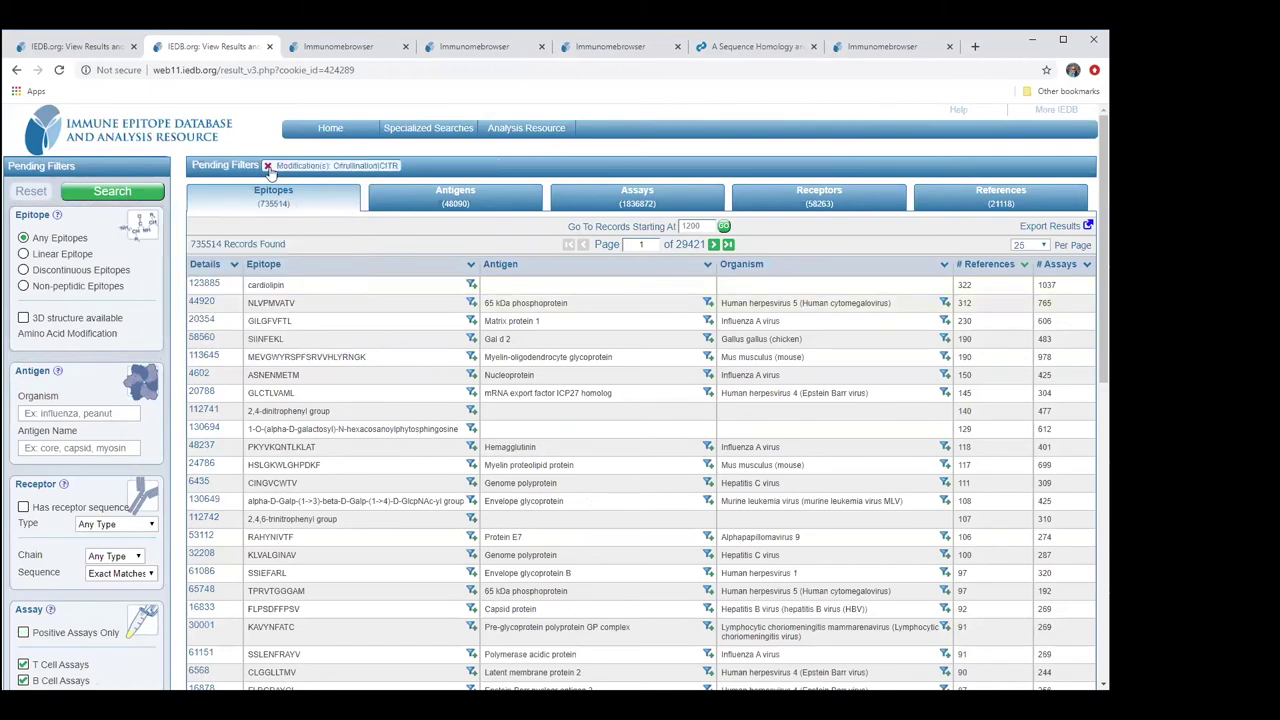
{"action": "left_click", "coordinate": [130, 191]}
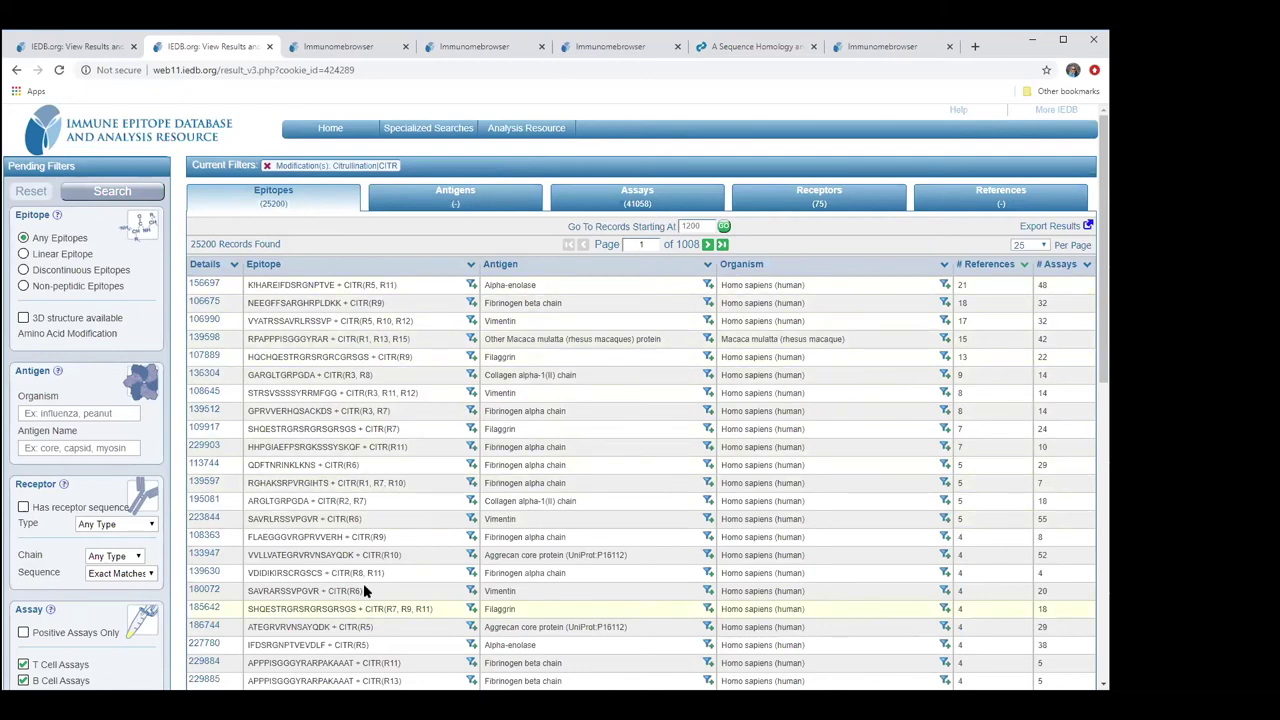
Scroll through the 25200 citrullinated epitopes and filter panels, then back to the top
{"action": "scroll", "coordinate": [85, 598], "scroll_direction": "down", "scroll_amount": 3}
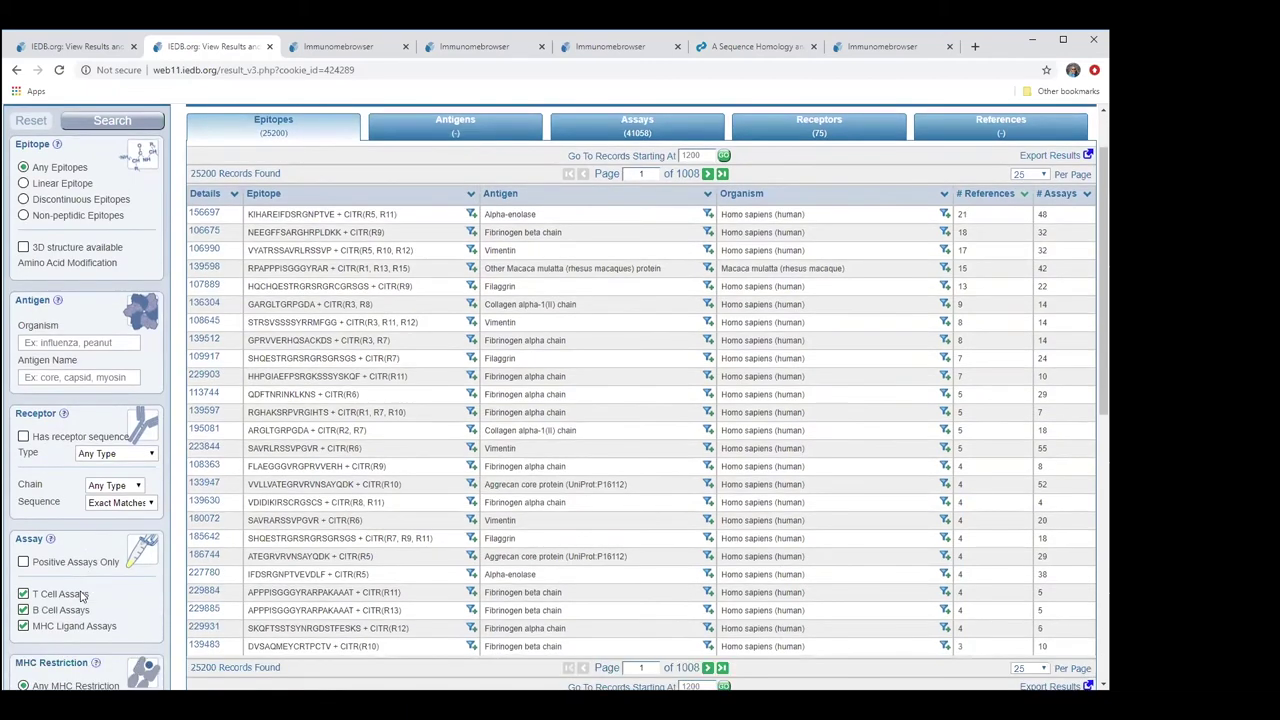
{"action": "scroll", "coordinate": [85, 600], "scroll_direction": "down", "scroll_amount": 6}
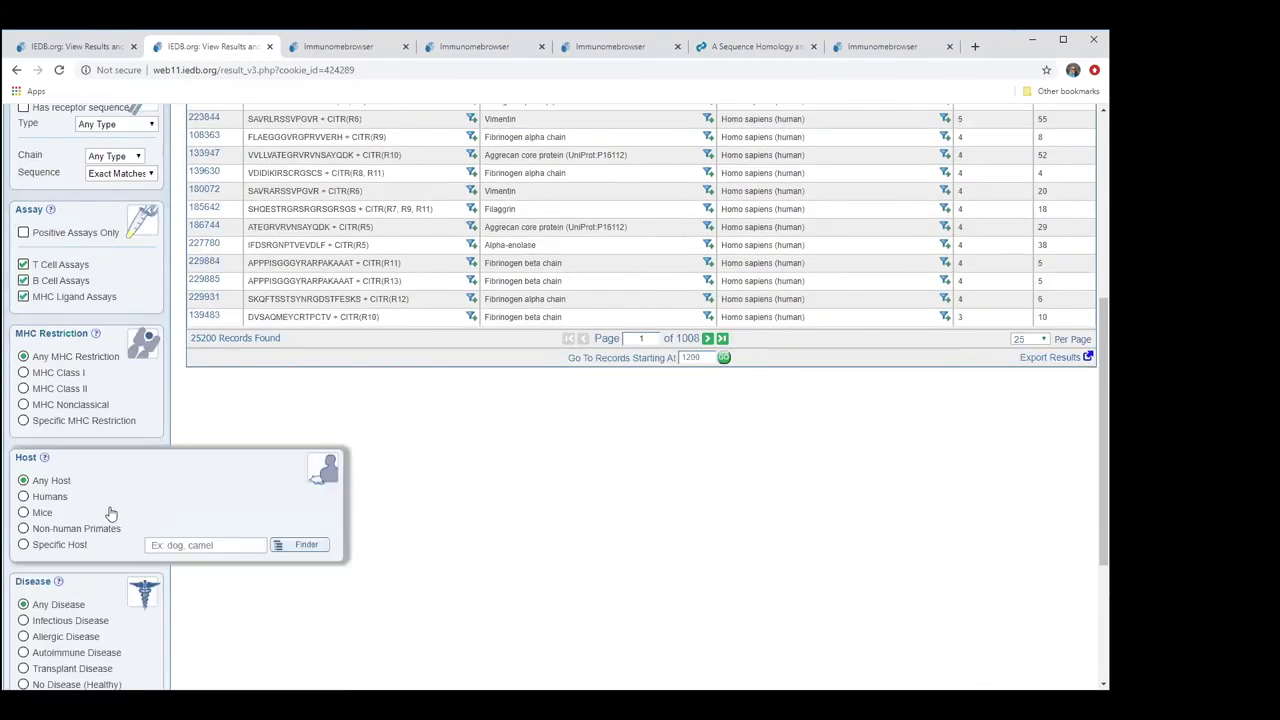
{"action": "scroll", "coordinate": [112, 514], "scroll_direction": "down", "scroll_amount": 2}
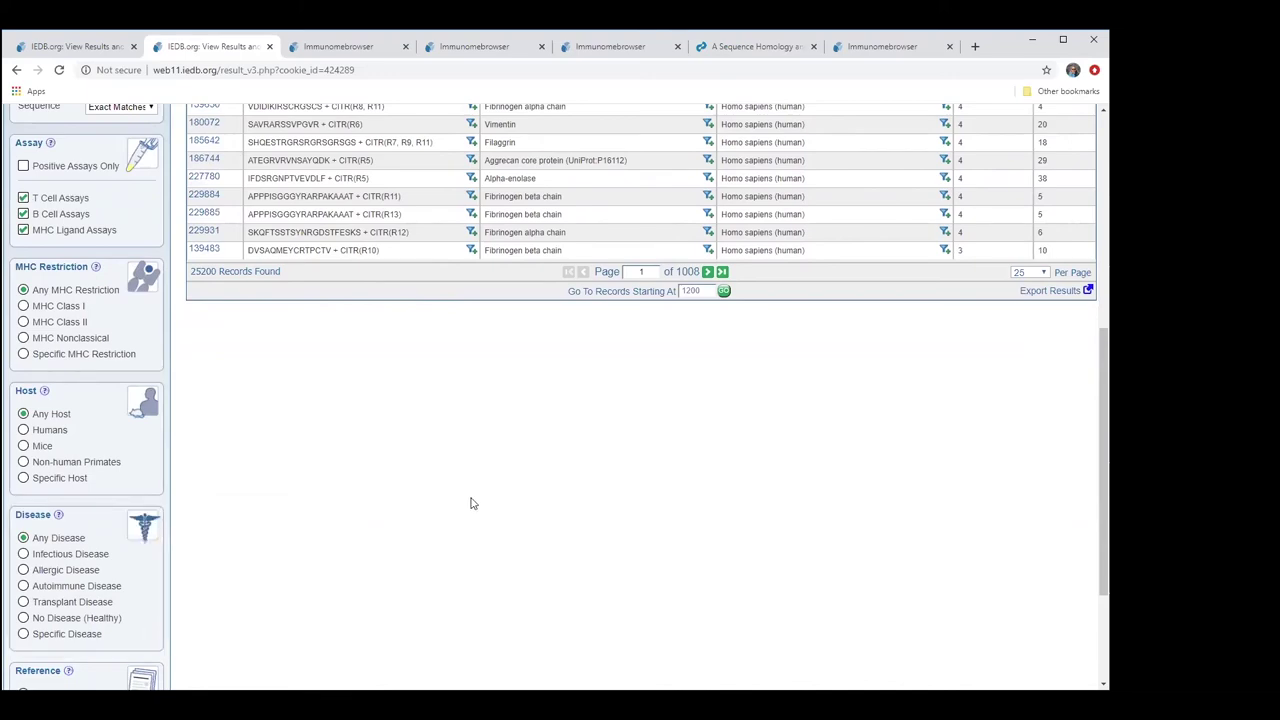
{"action": "scroll", "coordinate": [473, 505], "scroll_direction": "up", "scroll_amount": 6}
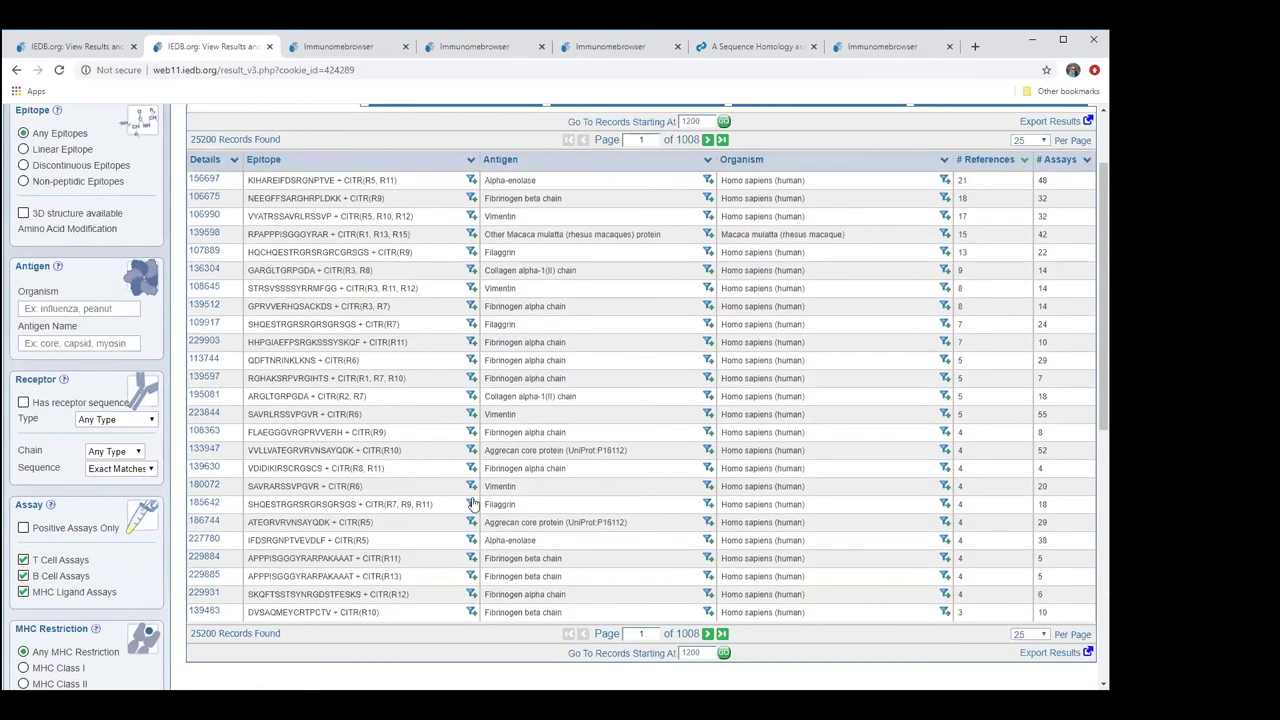
{"action": "scroll", "coordinate": [473, 503], "scroll_direction": "up", "scroll_amount": 2}
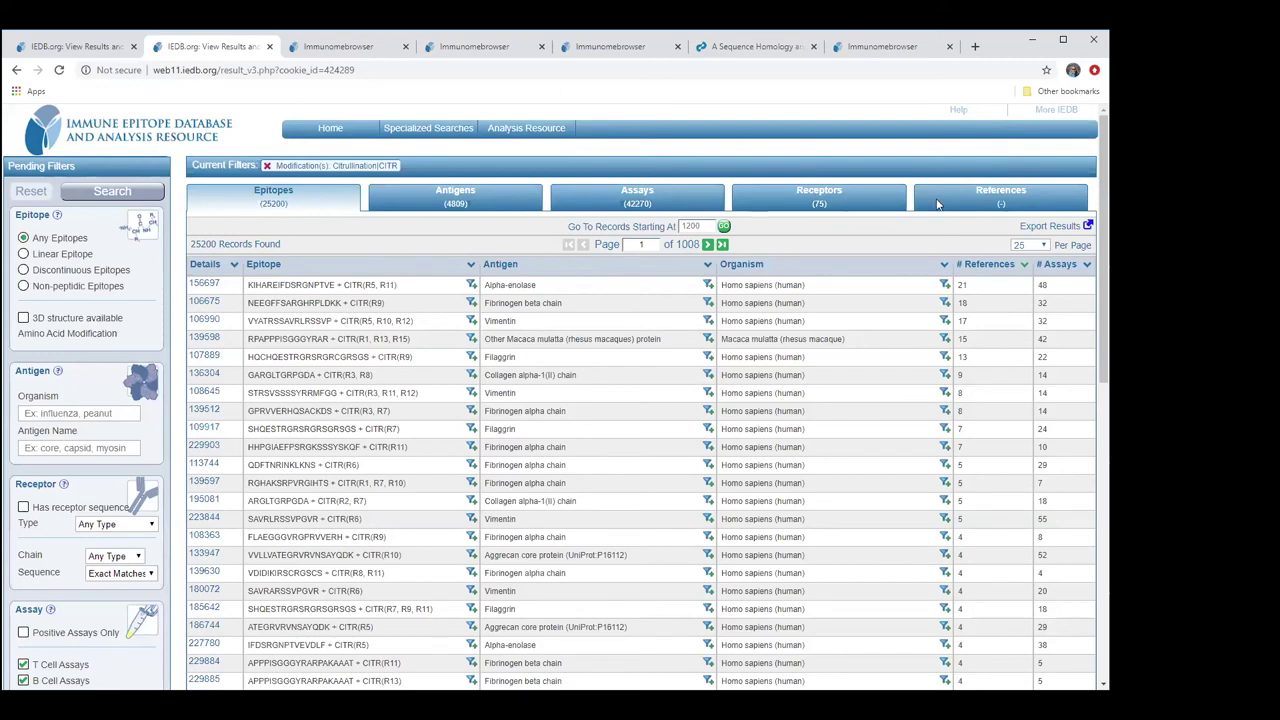
{"action": "mouse_move", "coordinate": [170, 565]}
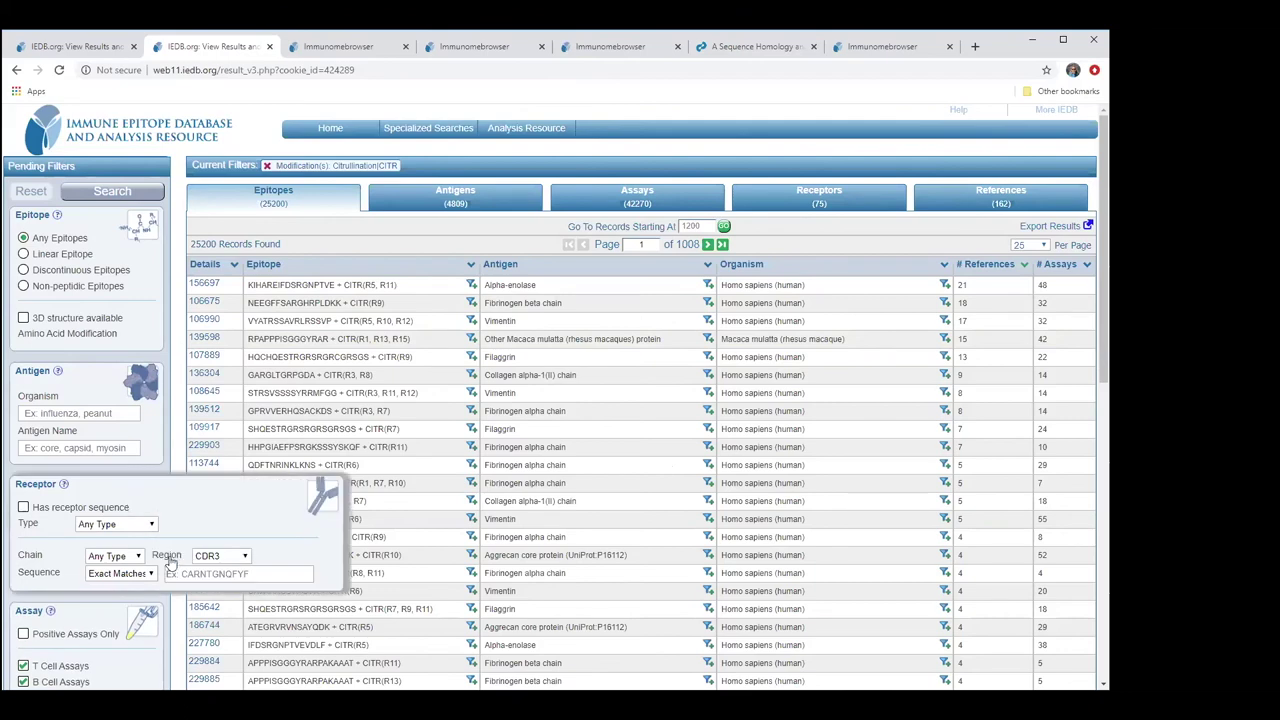
{"action": "scroll", "coordinate": [170, 565], "scroll_direction": "down", "scroll_amount": 2}
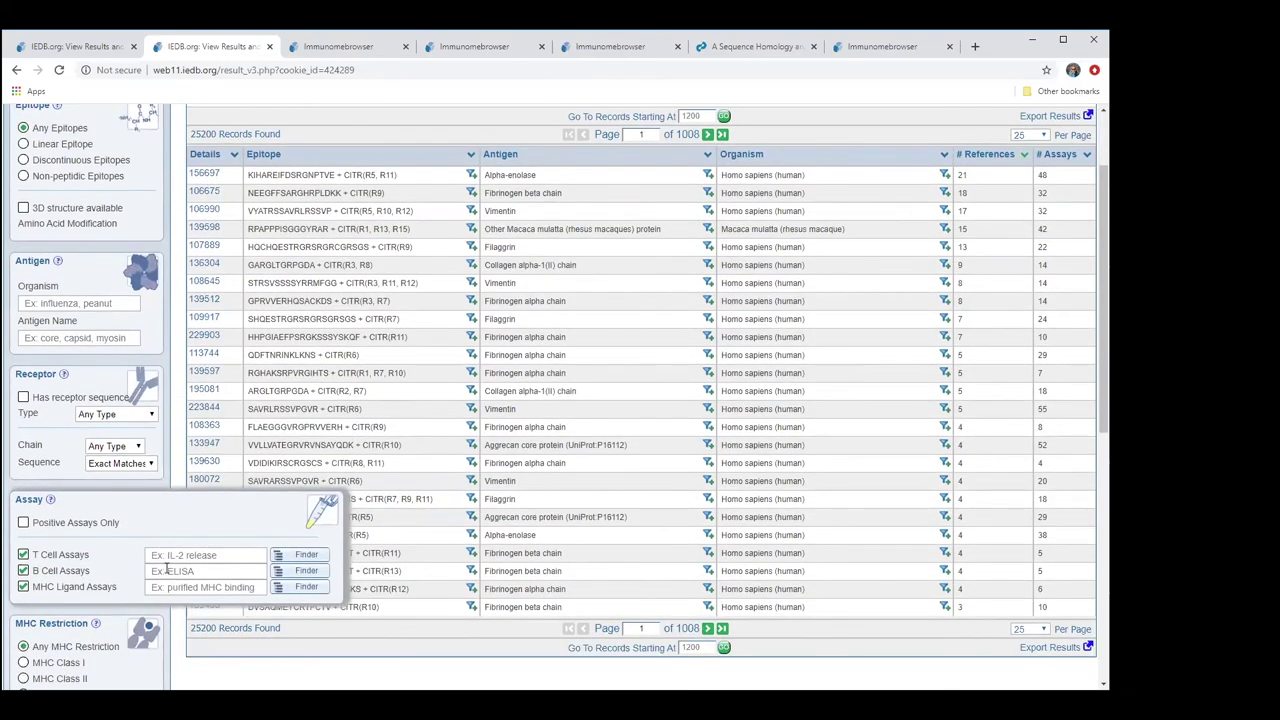
{"action": "scroll", "coordinate": [160, 572], "scroll_direction": "down", "scroll_amount": 1}
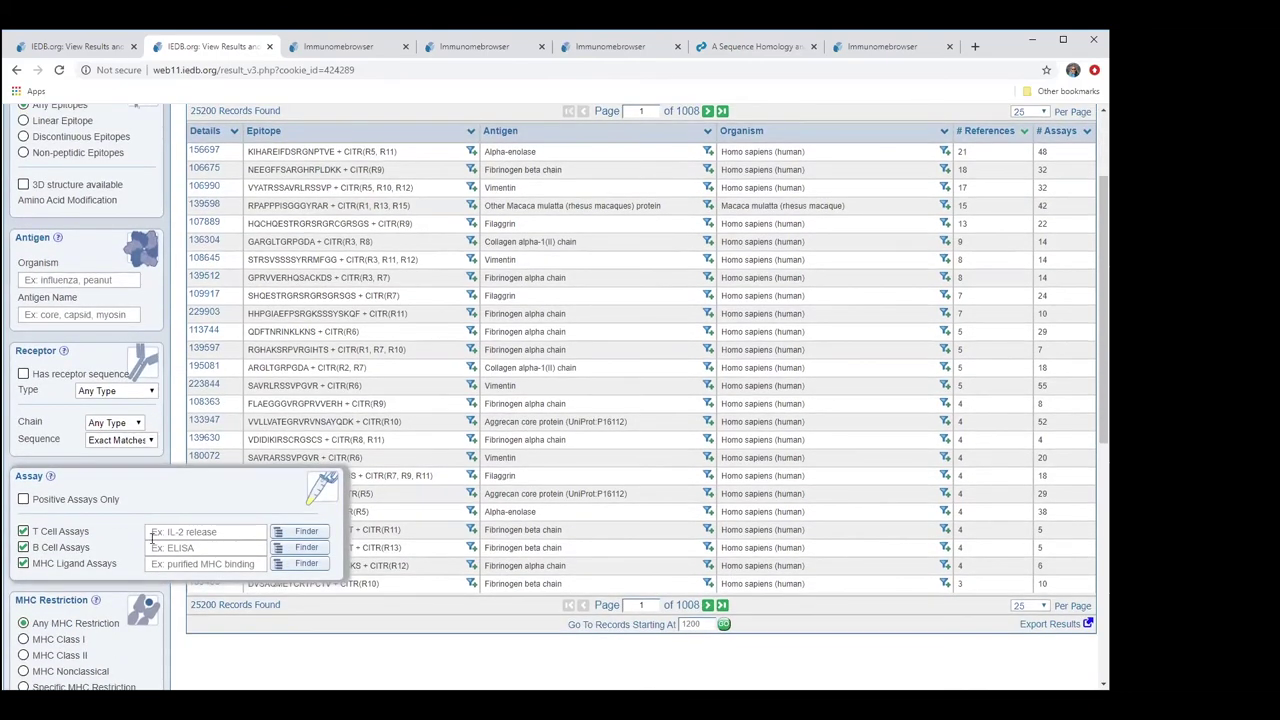
{"action": "left_click", "coordinate": [307, 550]}
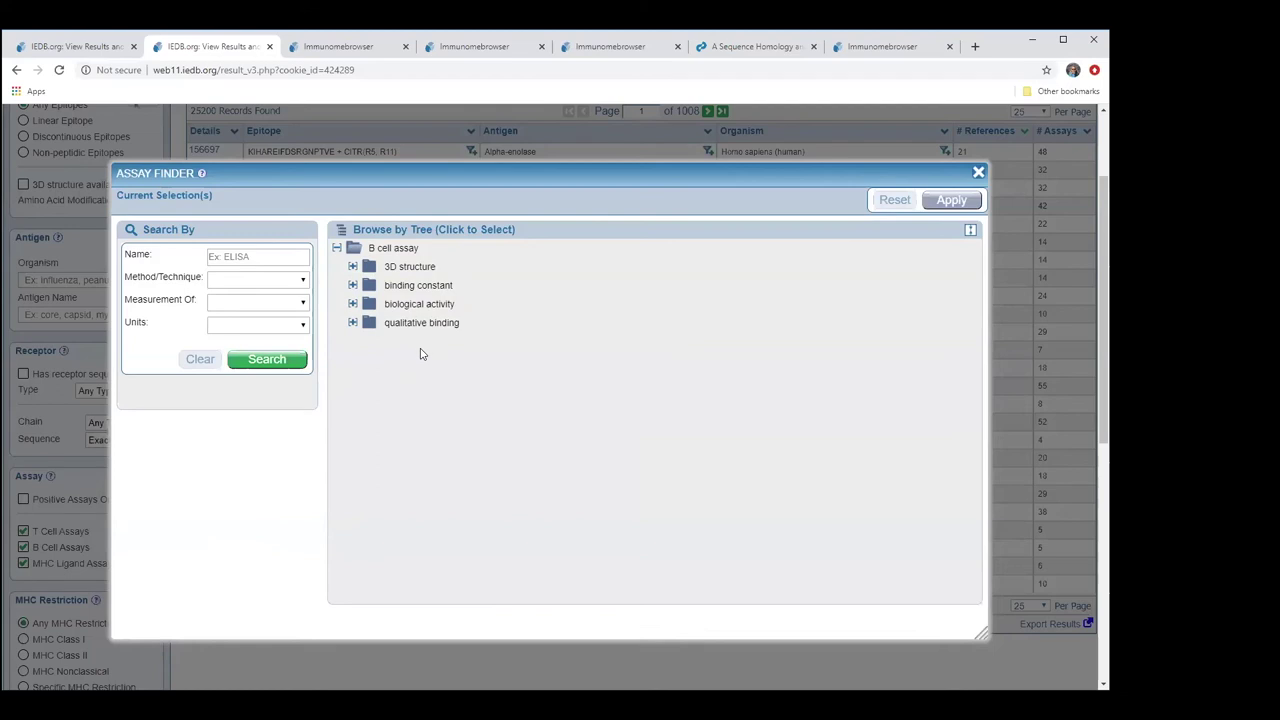
{"action": "left_click", "coordinate": [352, 306]}
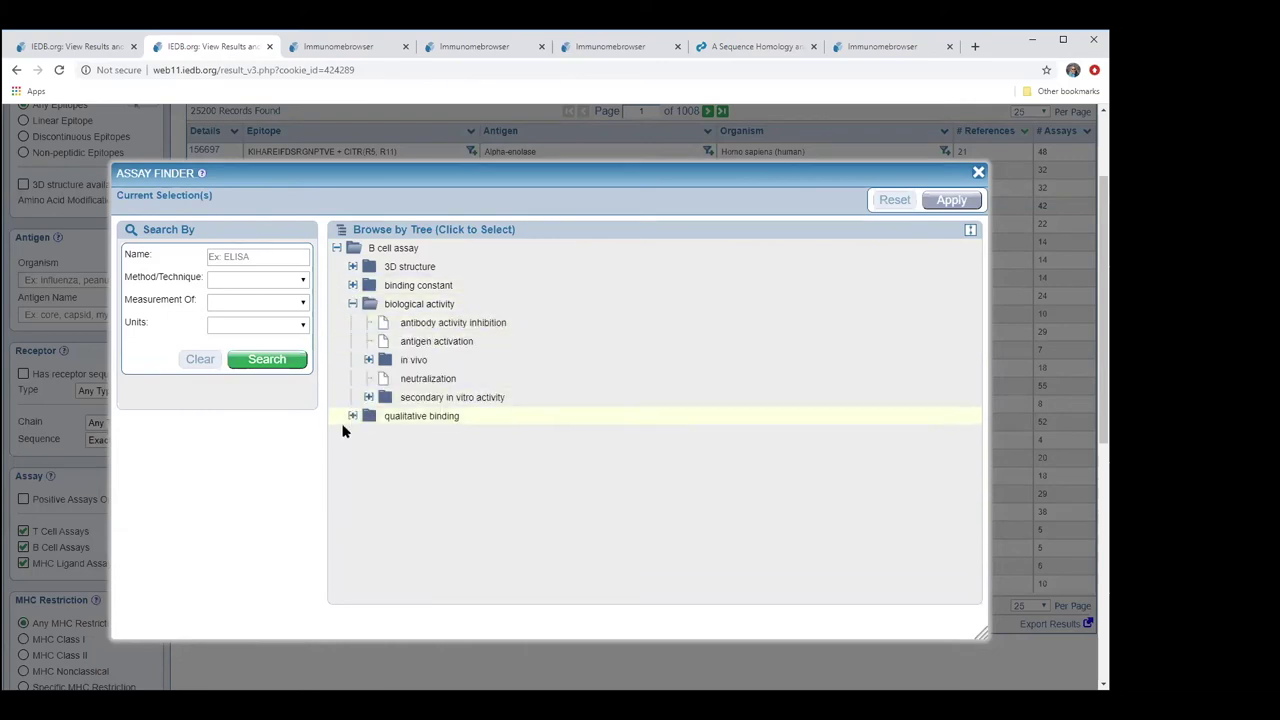
{"action": "left_click", "coordinate": [353, 418]}
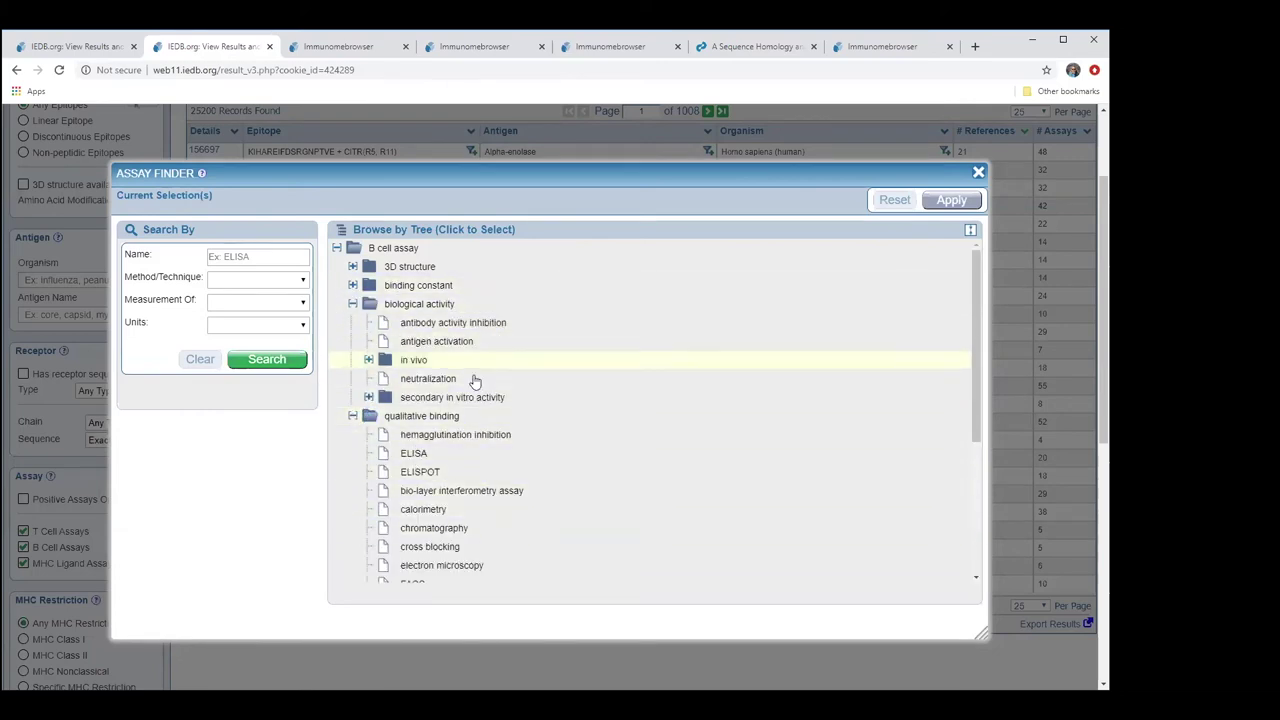
{"action": "scroll", "coordinate": [606, 411], "scroll_direction": "down", "scroll_amount": 3}
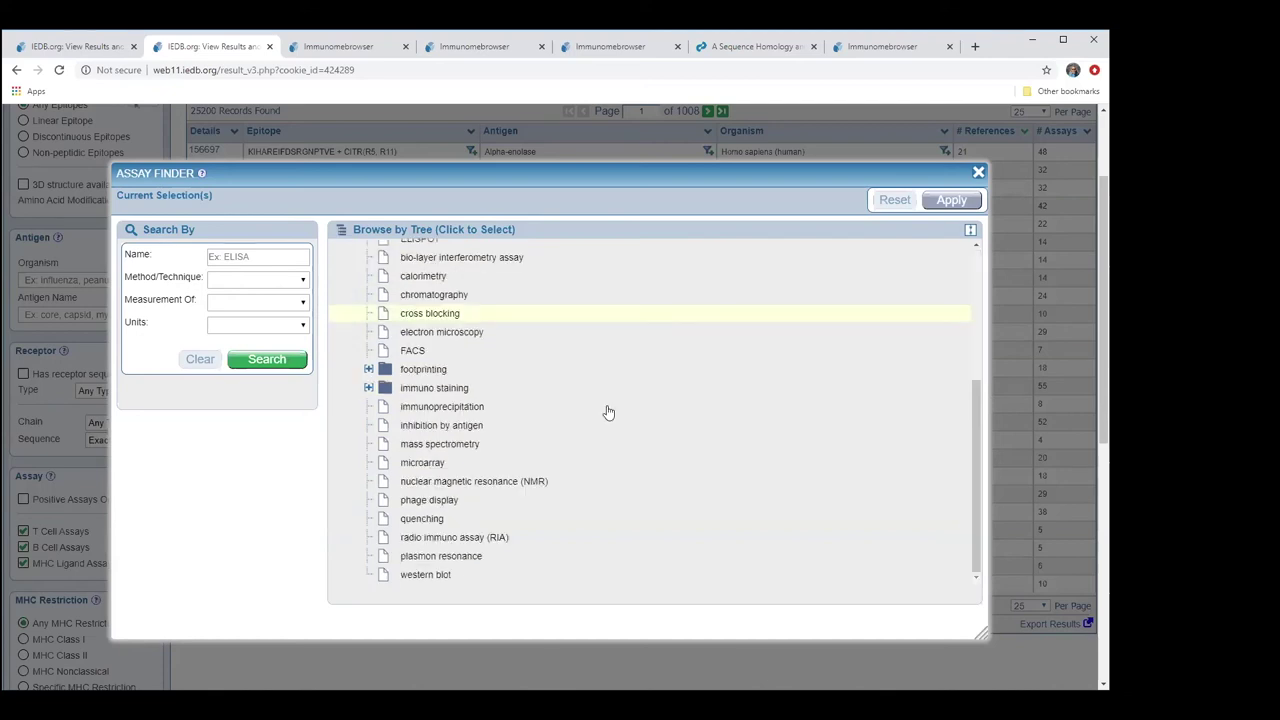
{"action": "scroll", "coordinate": [608, 412], "scroll_direction": "up", "scroll_amount": 2}
{"action": "scroll", "coordinate": [606, 411], "scroll_direction": "up", "scroll_amount": 2}
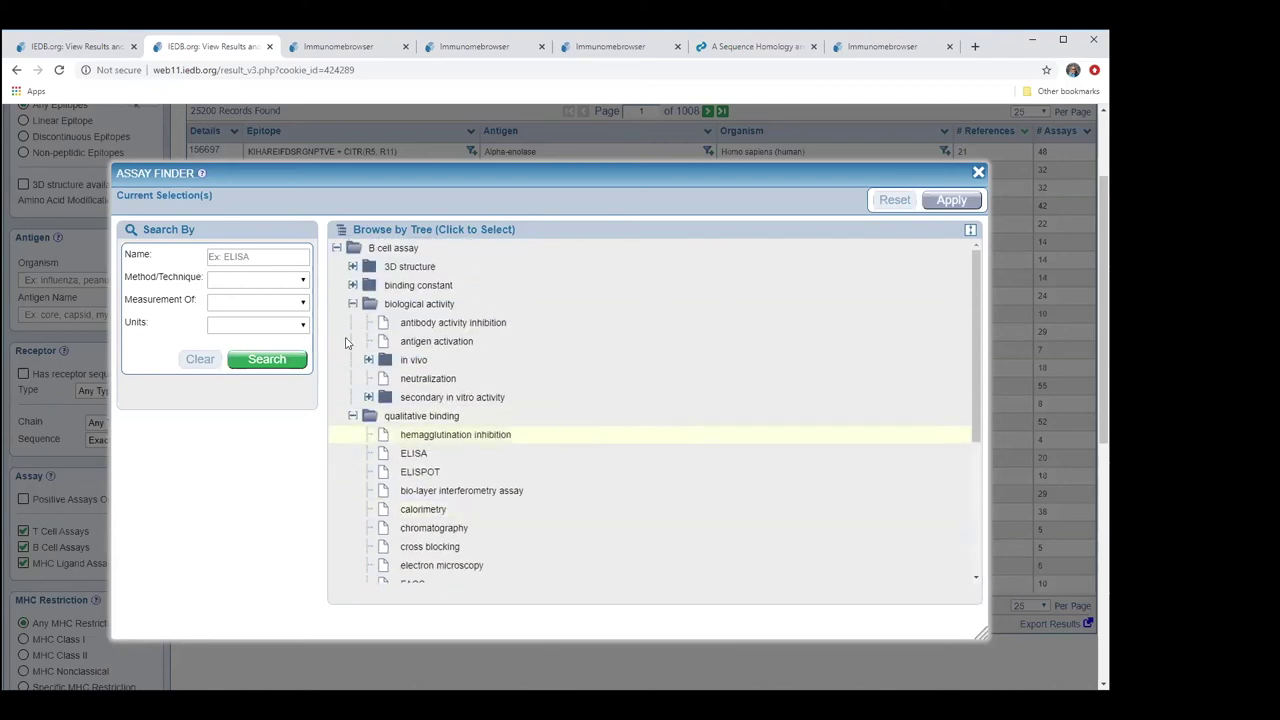
{"action": "scroll", "coordinate": [413, 367], "scroll_direction": "up", "scroll_amount": 1}
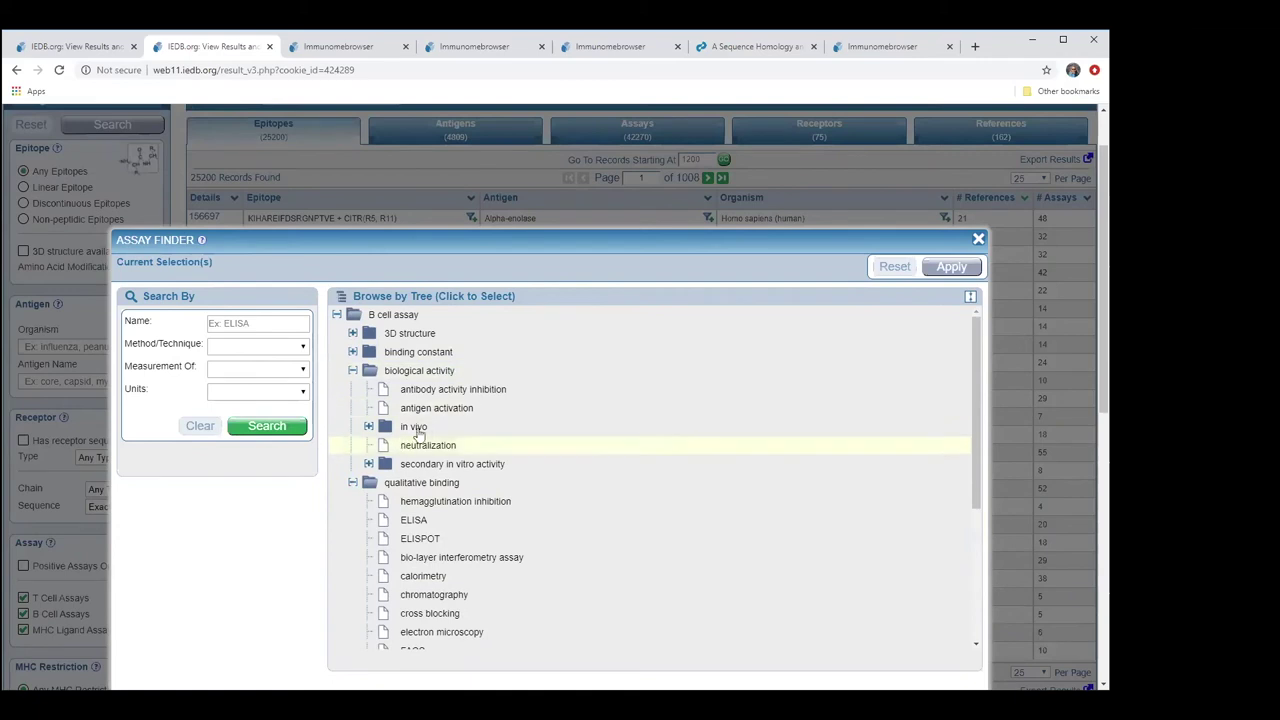
{"action": "left_click", "coordinate": [368, 427]}
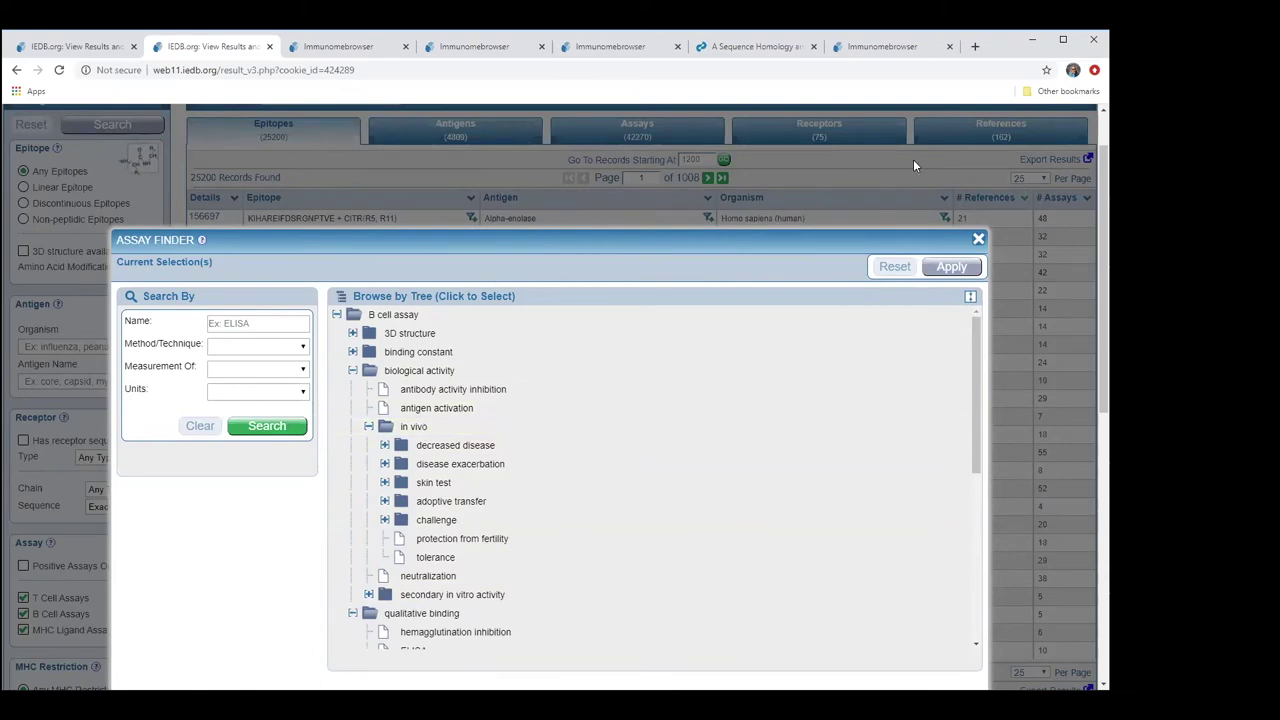
{"action": "key", "text": "Escape"}
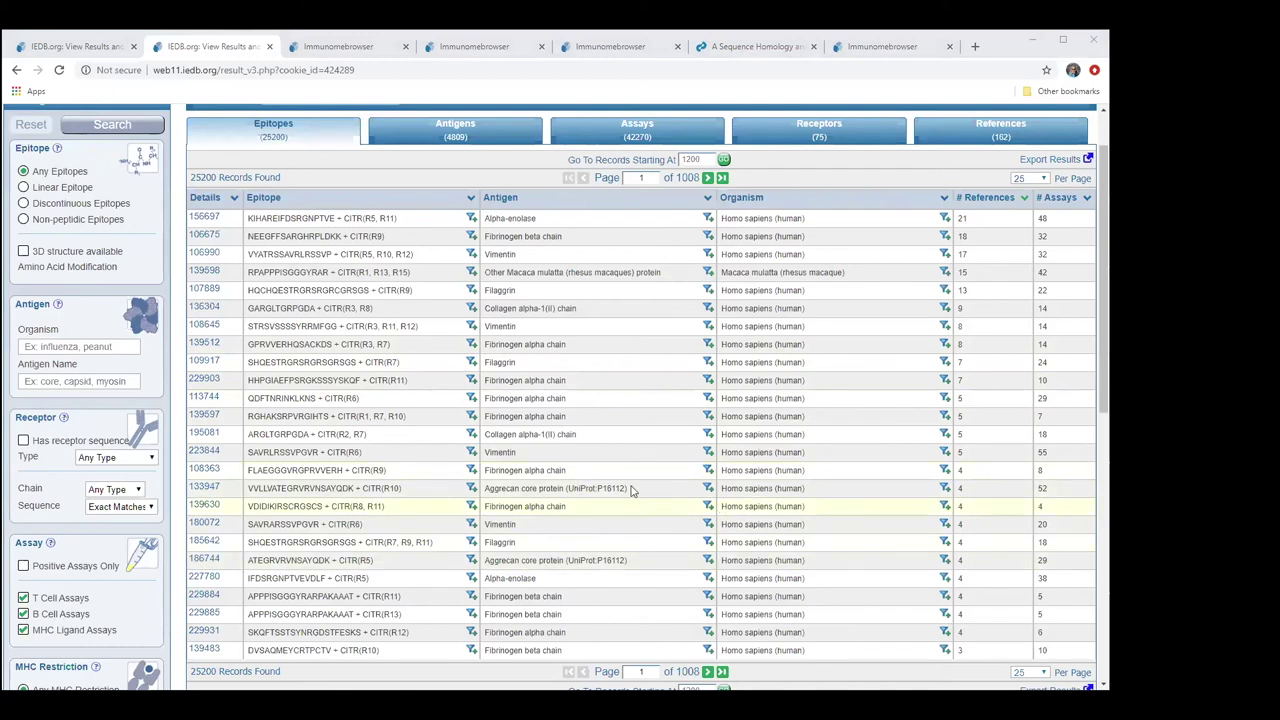
Scroll back to the top of the citrullinated epitope results, led by alpha-enolase epitope 156697
{"action": "scroll", "coordinate": [633, 488], "scroll_direction": "up", "scroll_amount": 1}
{"action": "scroll", "coordinate": [633, 488], "scroll_direction": "up", "scroll_amount": 1}
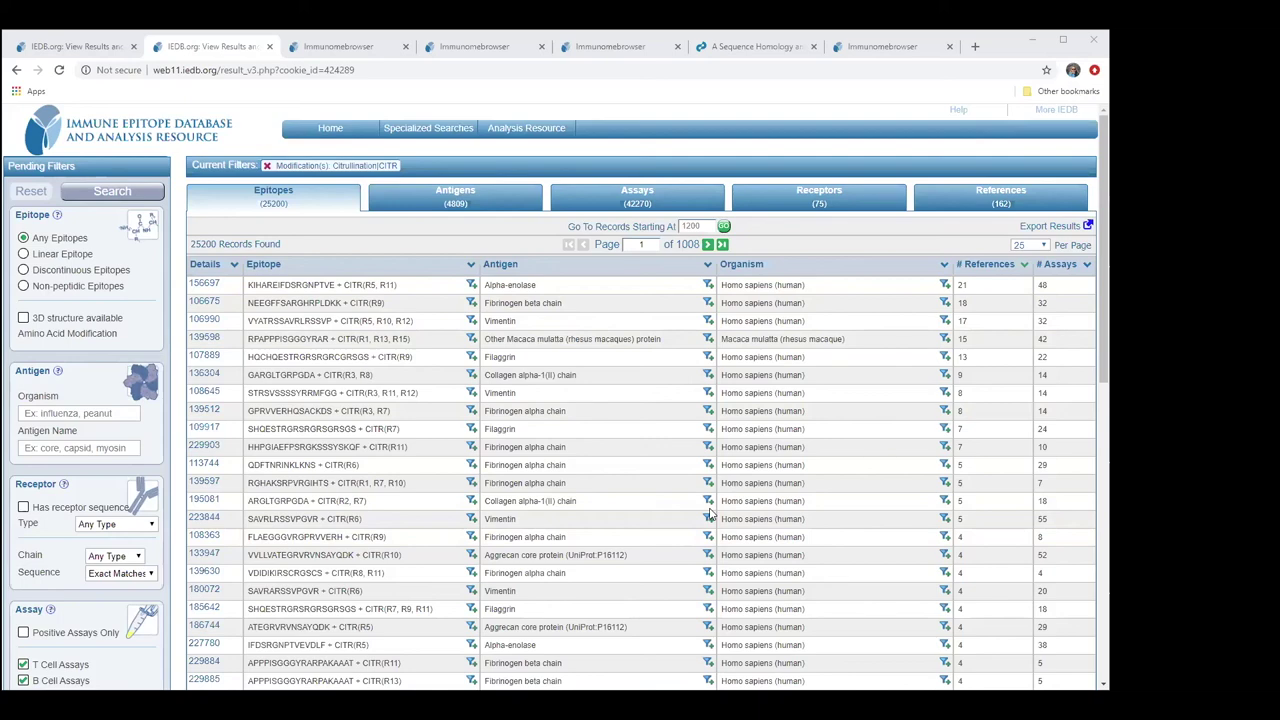
Add SLA-2 as the MHC restriction and remove the citrullination modification filter
{"action": "scroll", "coordinate": [83, 470], "scroll_direction": "down", "scroll_amount": 4}
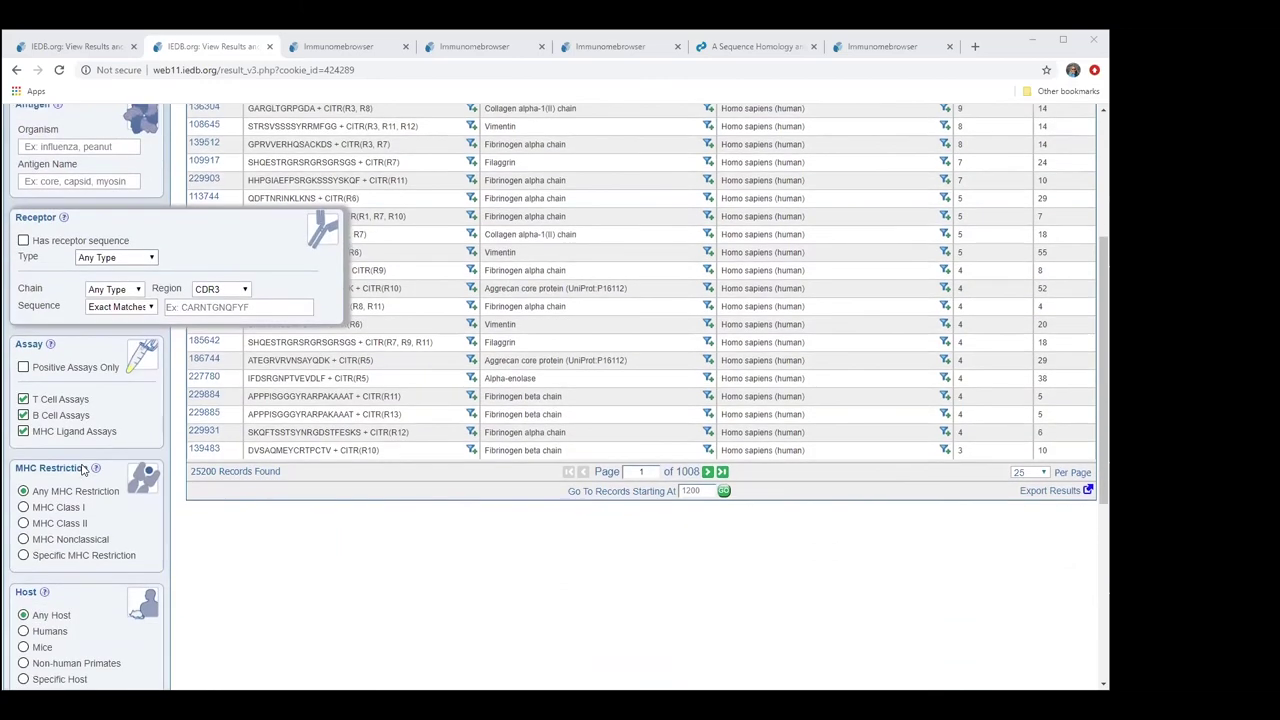
{"action": "scroll", "coordinate": [83, 470], "scroll_direction": "down", "scroll_amount": 1}
{"action": "mouse_move", "coordinate": [149, 477]}
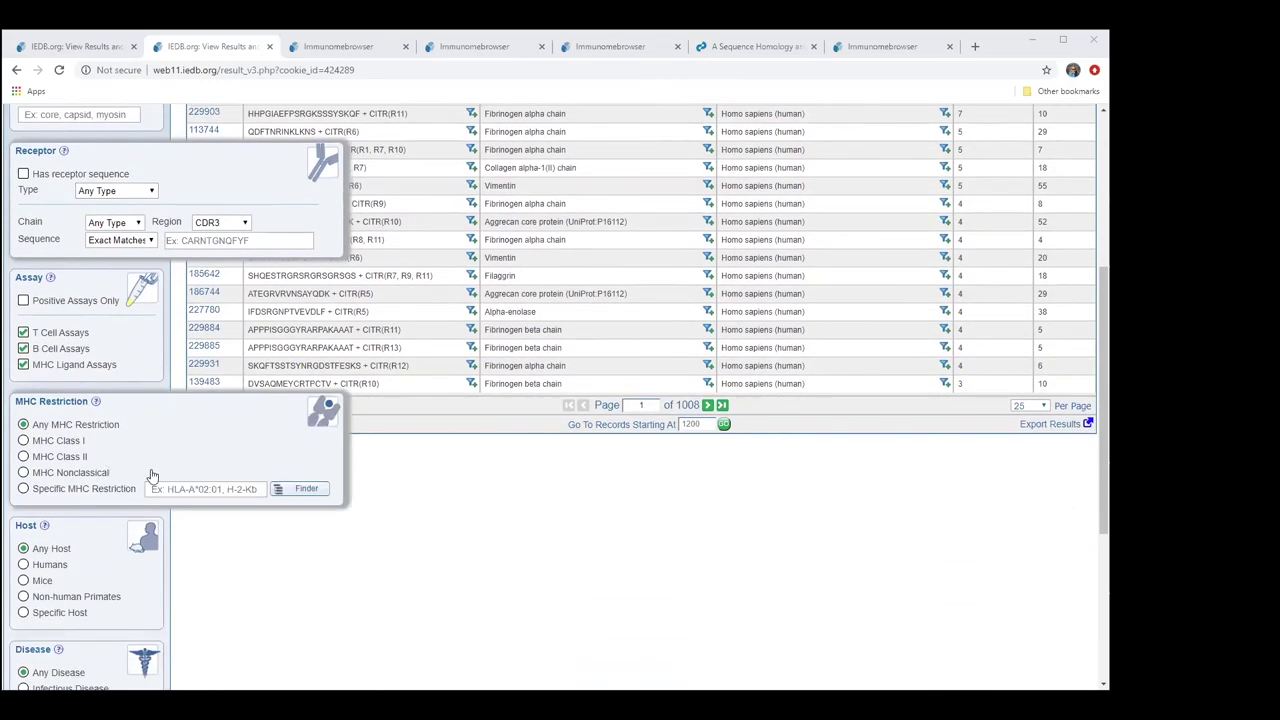
{"action": "left_click", "coordinate": [200, 488]}
{"action": "type", "text": "sla"}
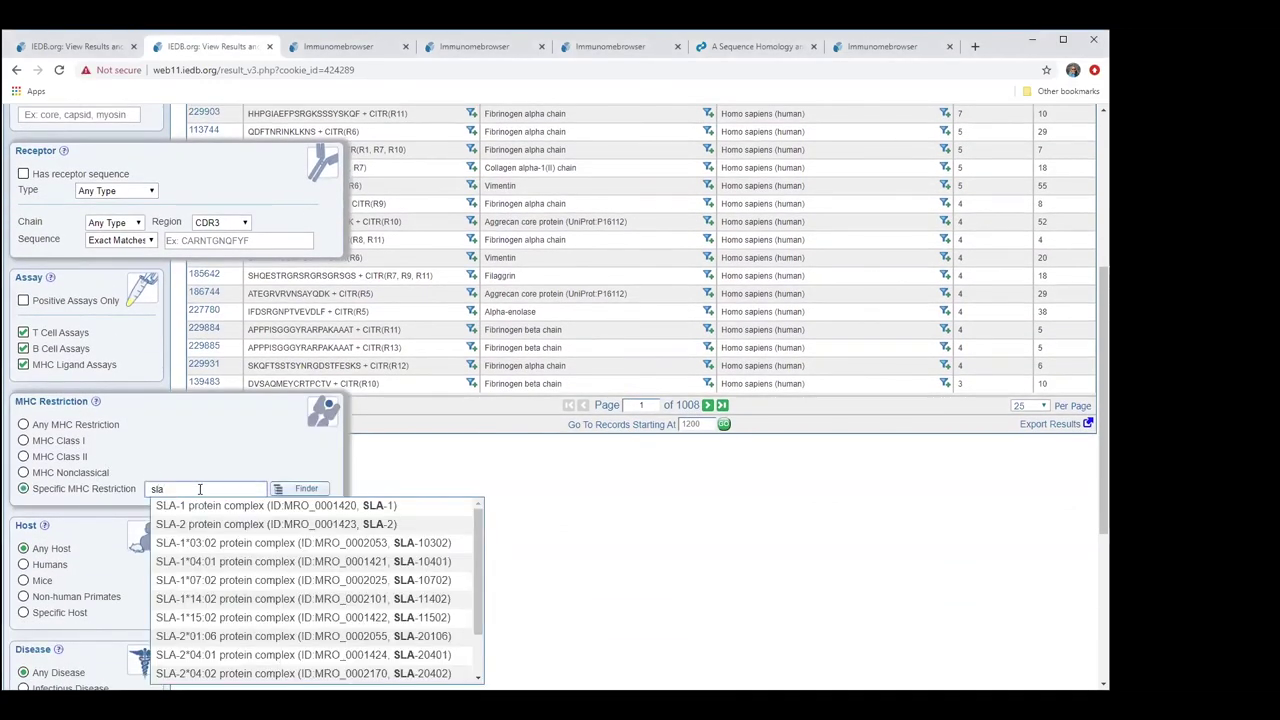
{"action": "left_click", "coordinate": [222, 525]}
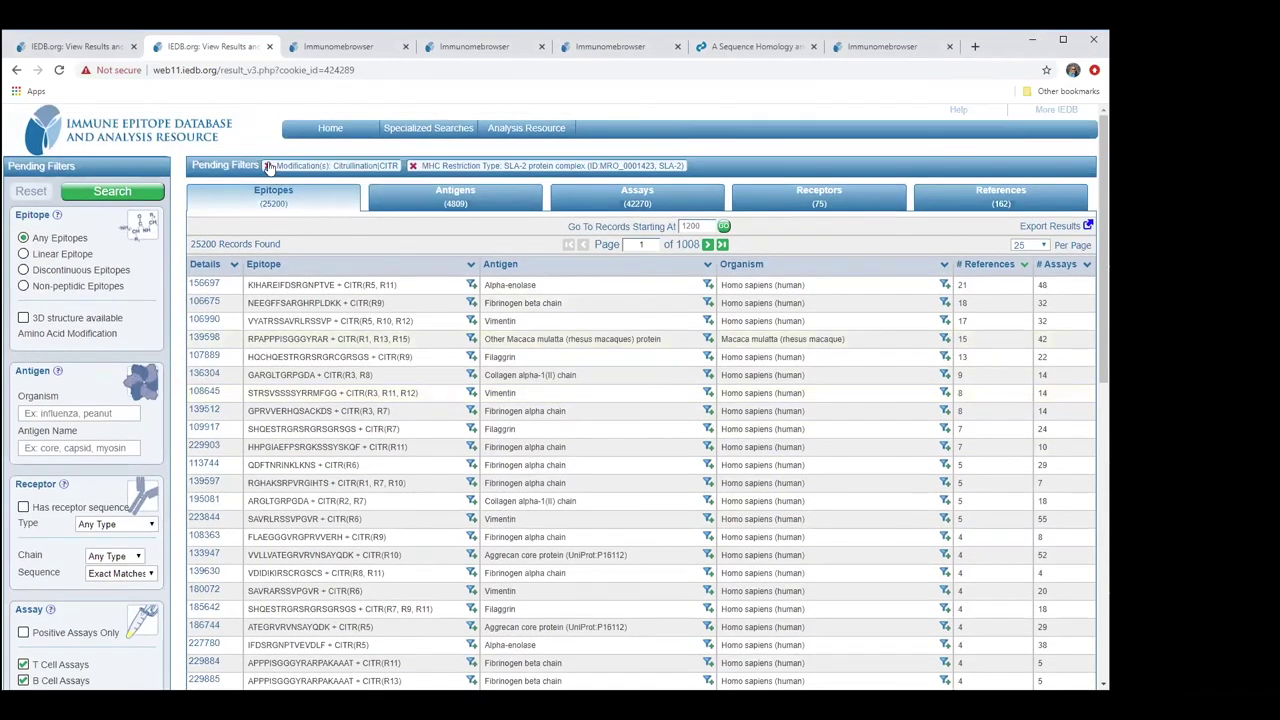
{"action": "left_click", "coordinate": [268, 166]}
{"action": "left_click", "coordinate": [148, 191]}
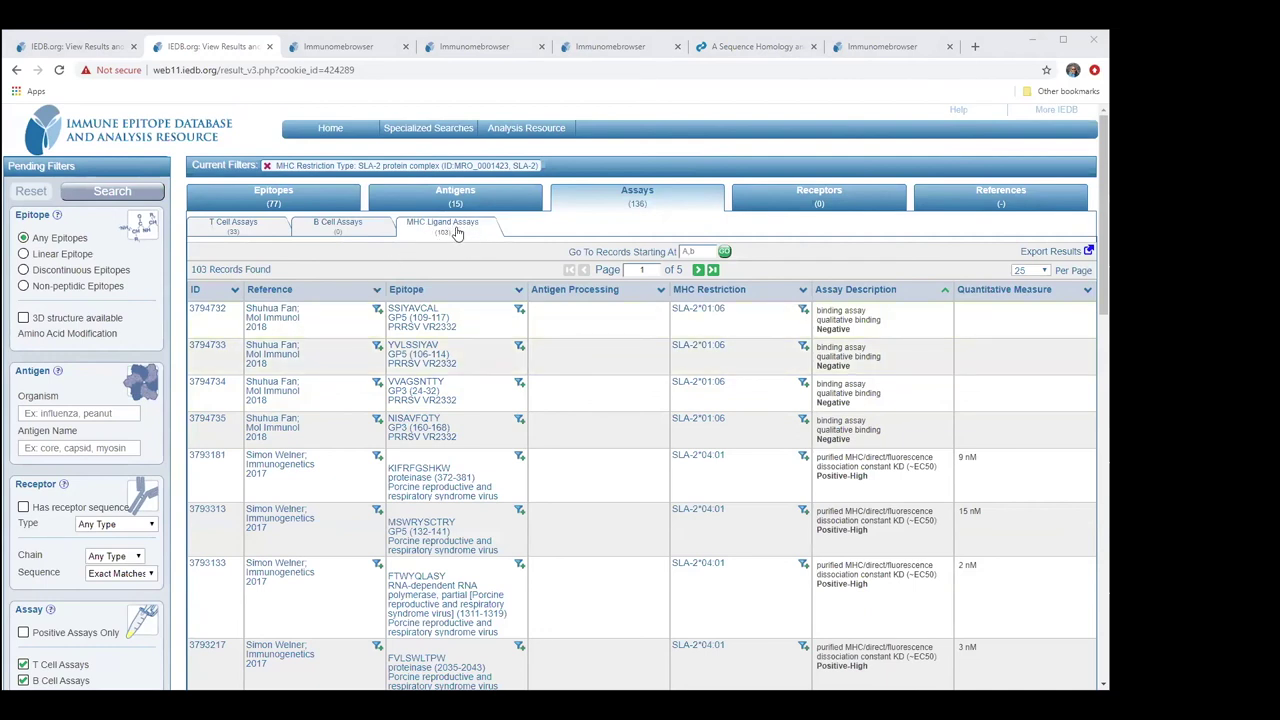
Uncheck T cell, B cell and MHC ligand assays and apply an MHC binding assay filter
{"action": "scroll", "coordinate": [640, 420], "scroll_direction": "down", "scroll_amount": 3}
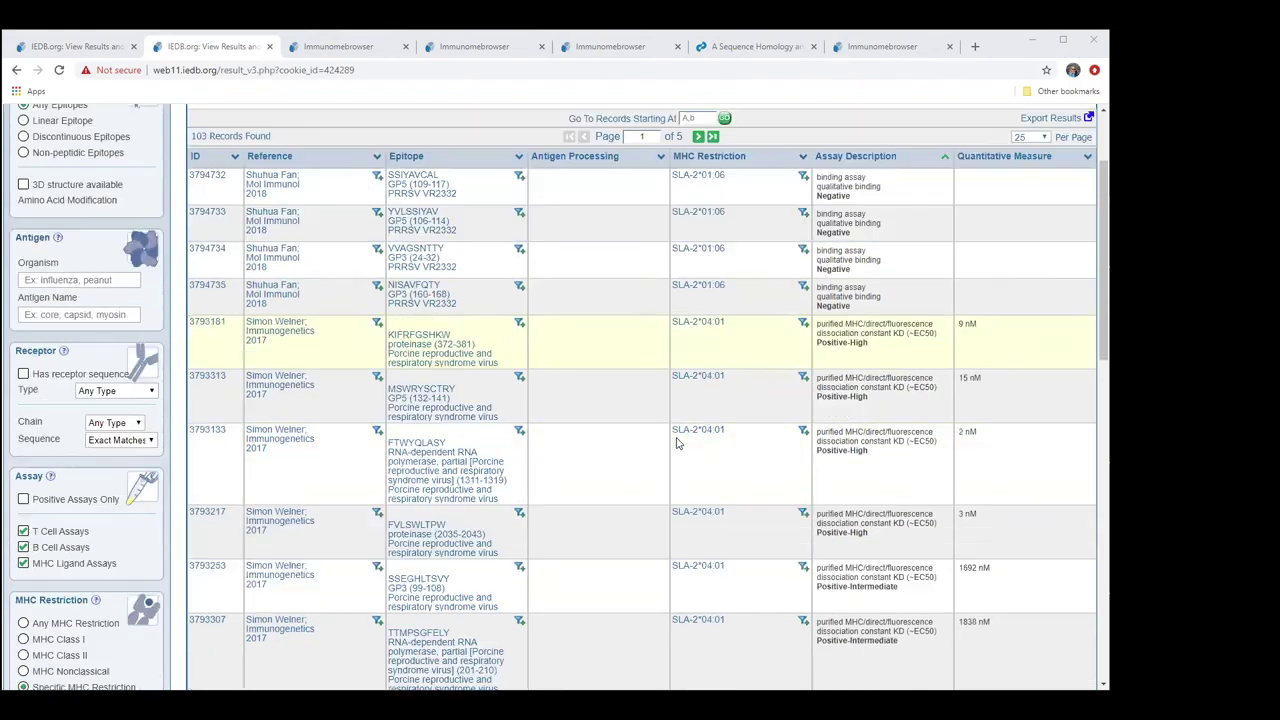
{"action": "scroll", "coordinate": [660, 450], "scroll_direction": "up", "scroll_amount": 3}
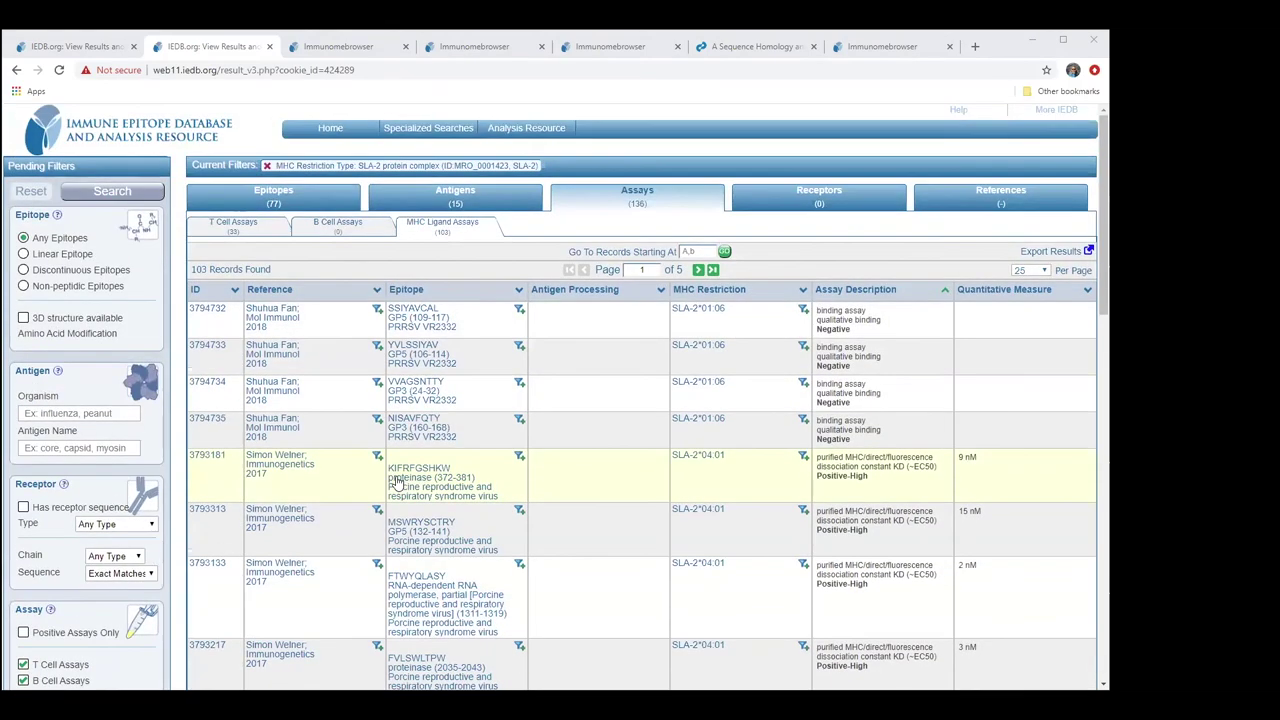
{"action": "scroll", "coordinate": [30, 577], "scroll_direction": "down", "scroll_amount": 2}
{"action": "mouse_move", "coordinate": [30, 577]}
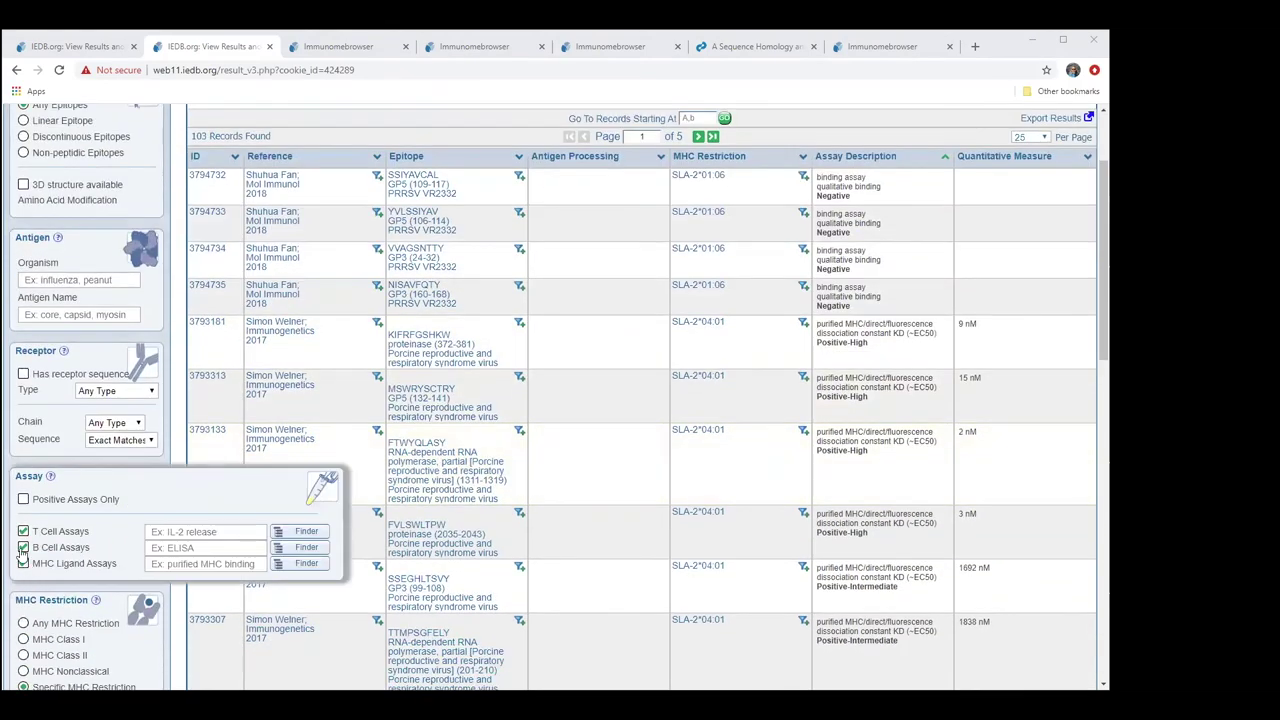
{"action": "left_click", "coordinate": [22, 531]}
{"action": "left_click", "coordinate": [22, 547]}
{"action": "left_click", "coordinate": [22, 563]}
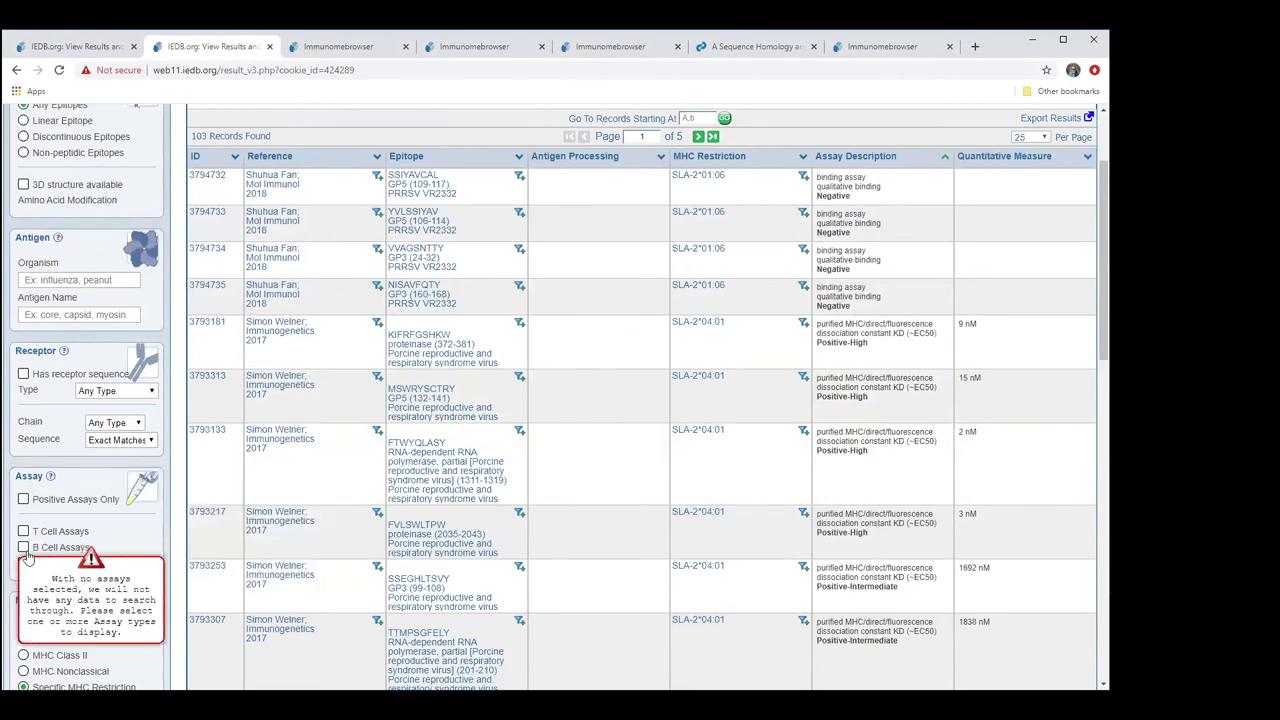
{"action": "left_click", "coordinate": [305, 562]}
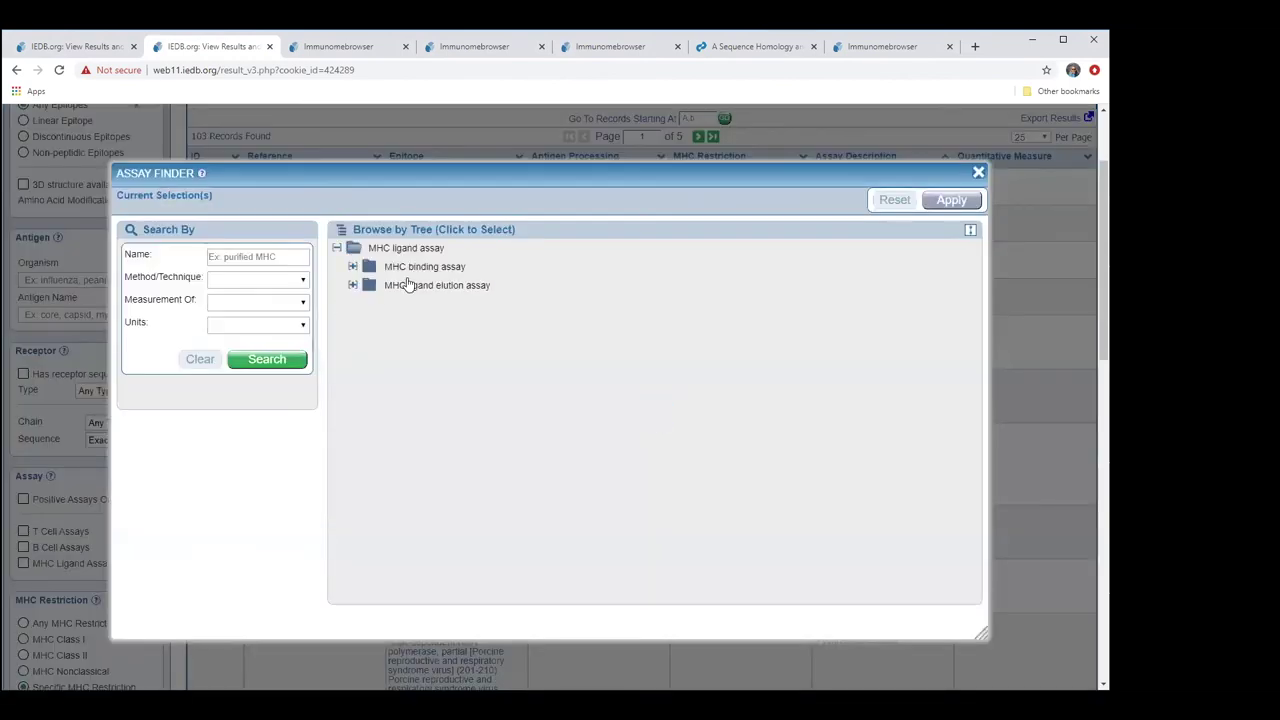
{"action": "left_click", "coordinate": [420, 267]}
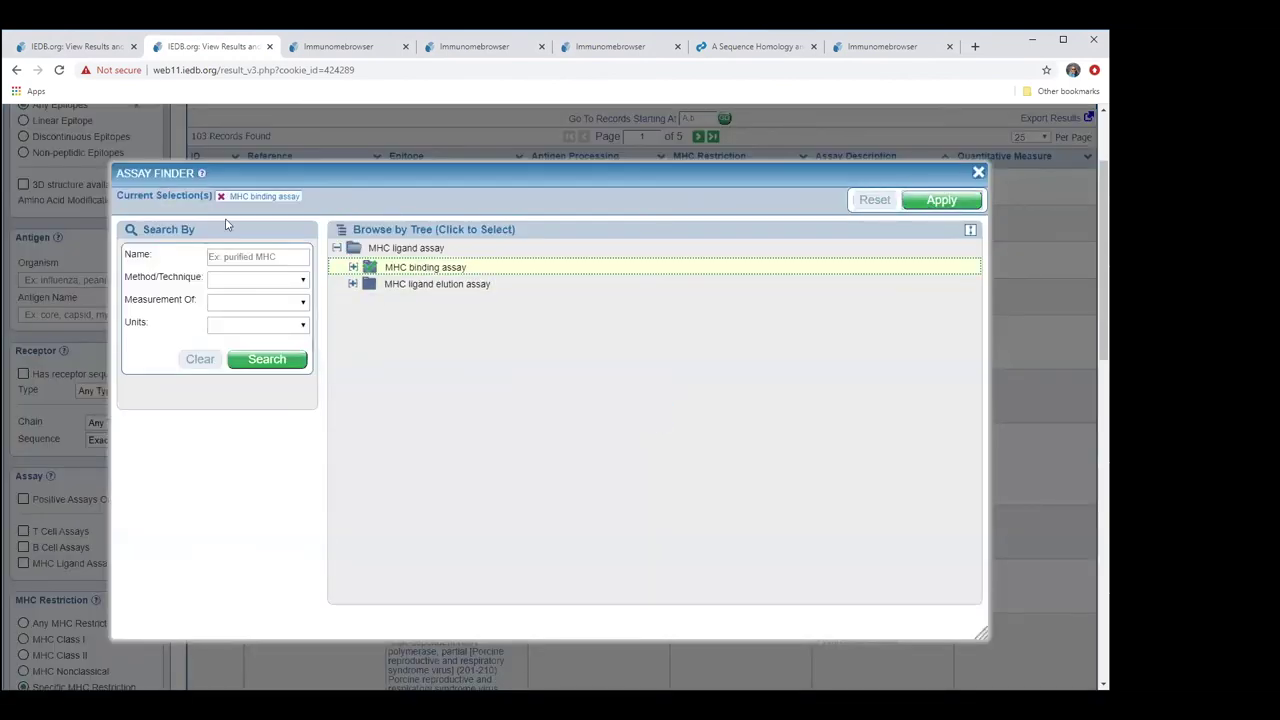
{"action": "key", "text": "Return"}
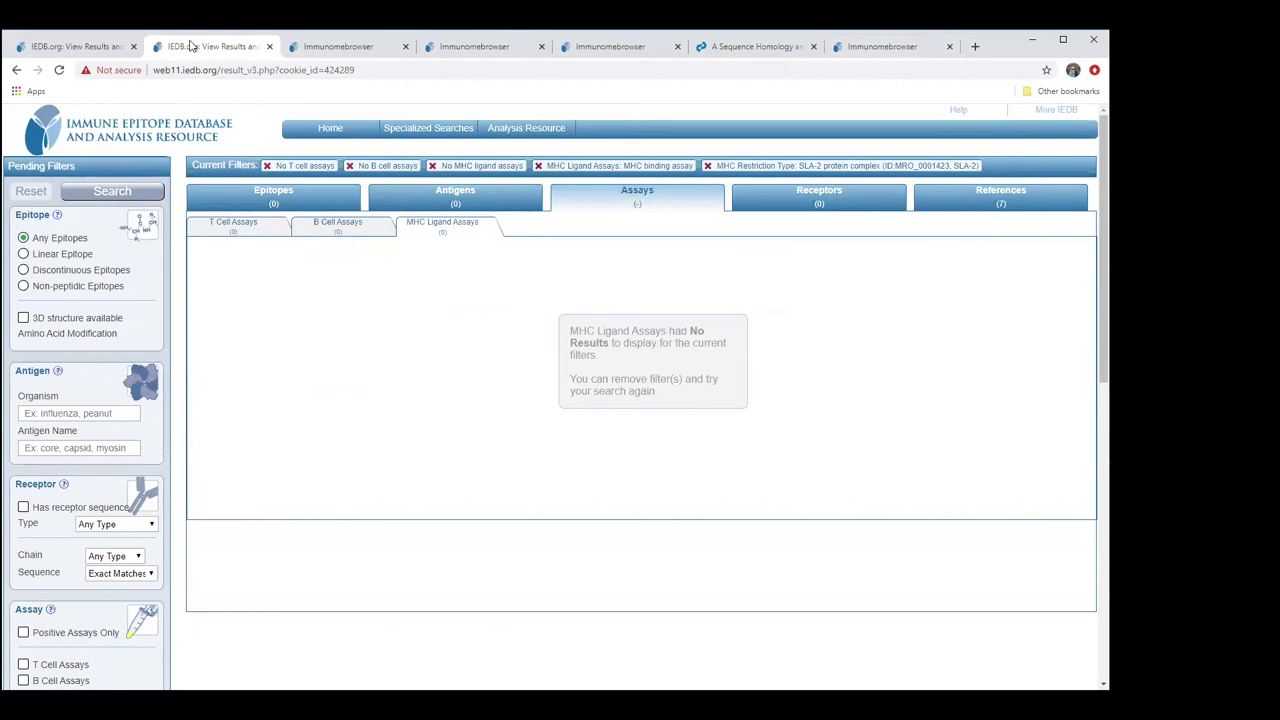
Go back to the T cell assay results and open assay 1460417's detail page
{"action": "left_click", "coordinate": [333, 48]}
{"action": "left_click", "coordinate": [211, 55]}
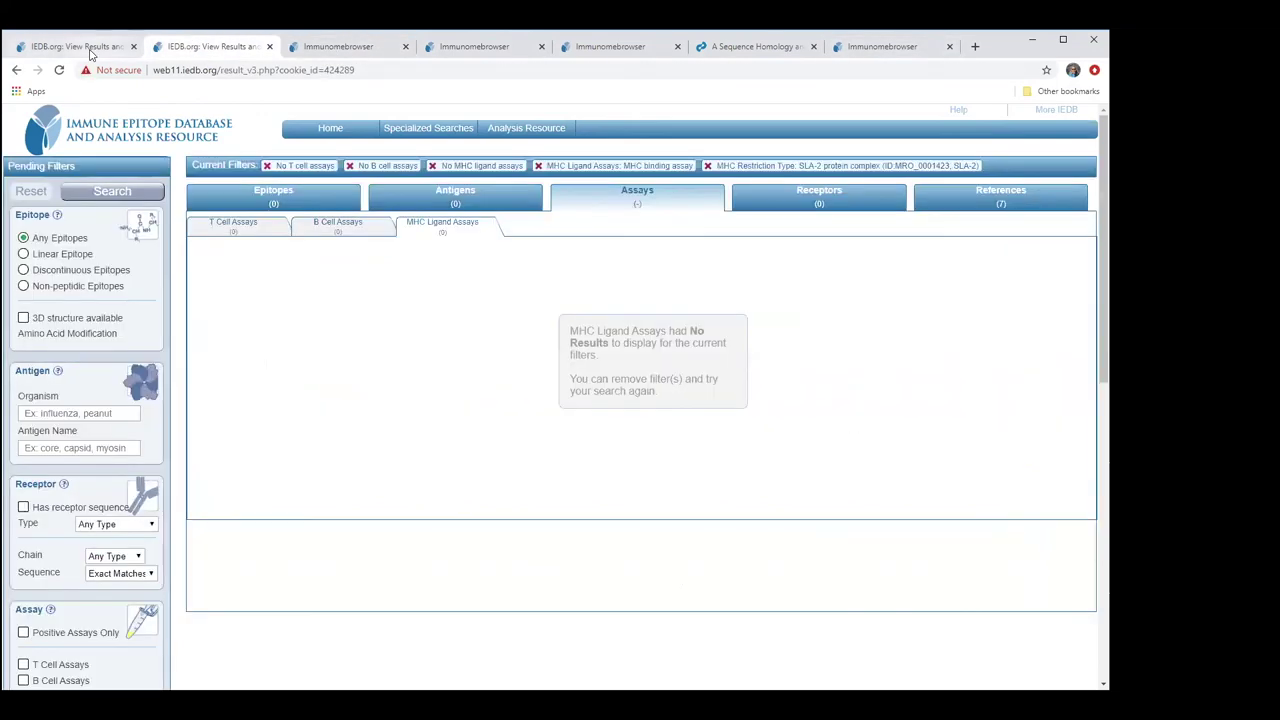
{"action": "left_click", "coordinate": [93, 55]}
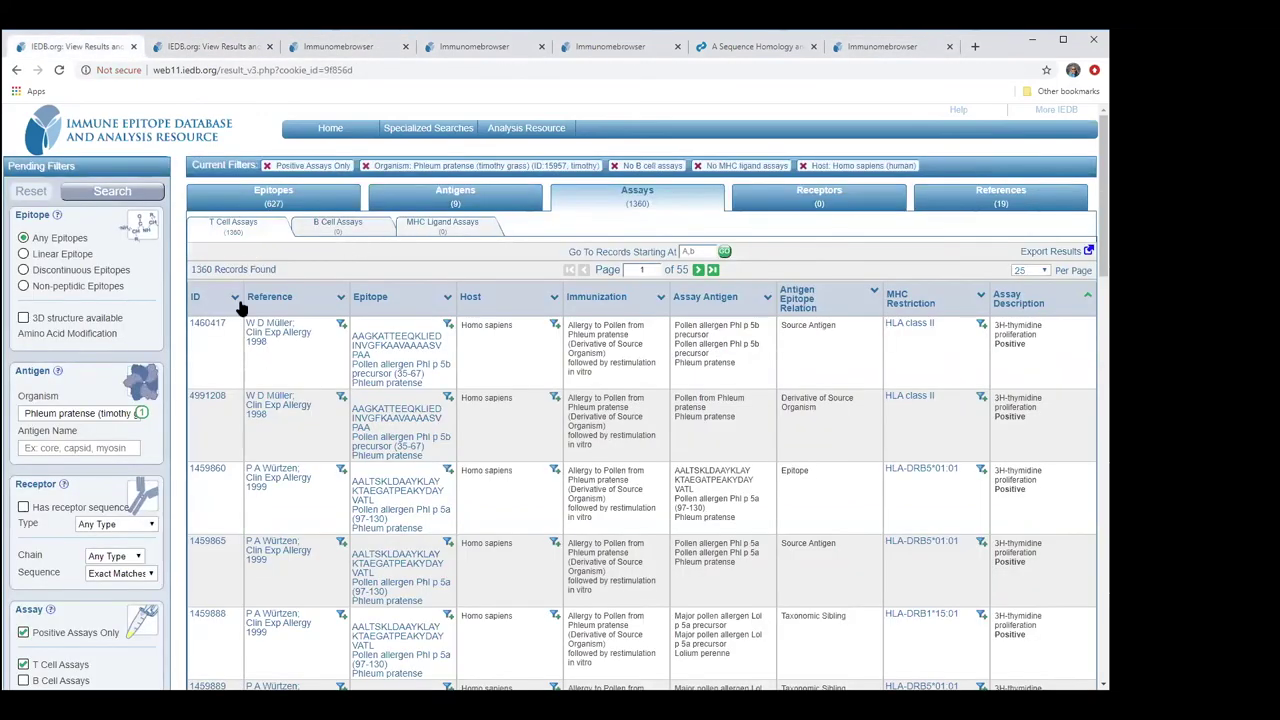
{"action": "left_click", "coordinate": [207, 323]}
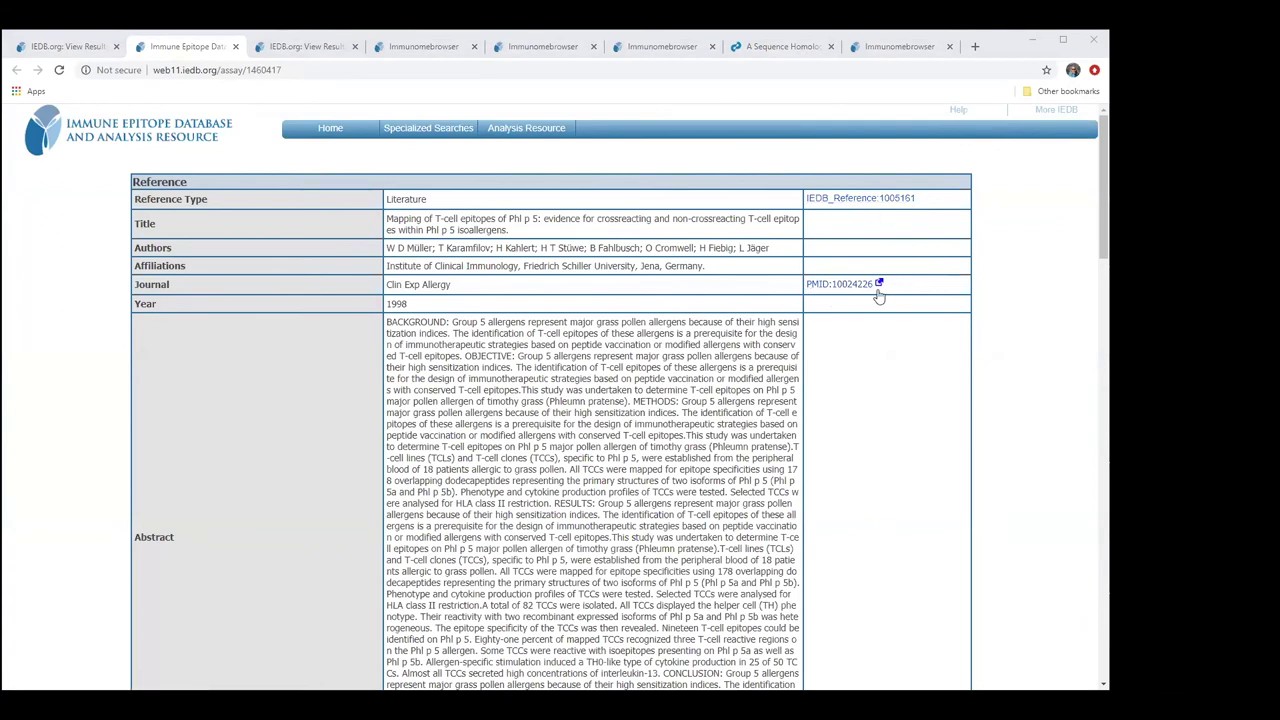
Scroll through assay 1460417's Phl p 5 reference and assay details
{"action": "scroll", "coordinate": [875, 376], "scroll_direction": "down", "scroll_amount": 5}
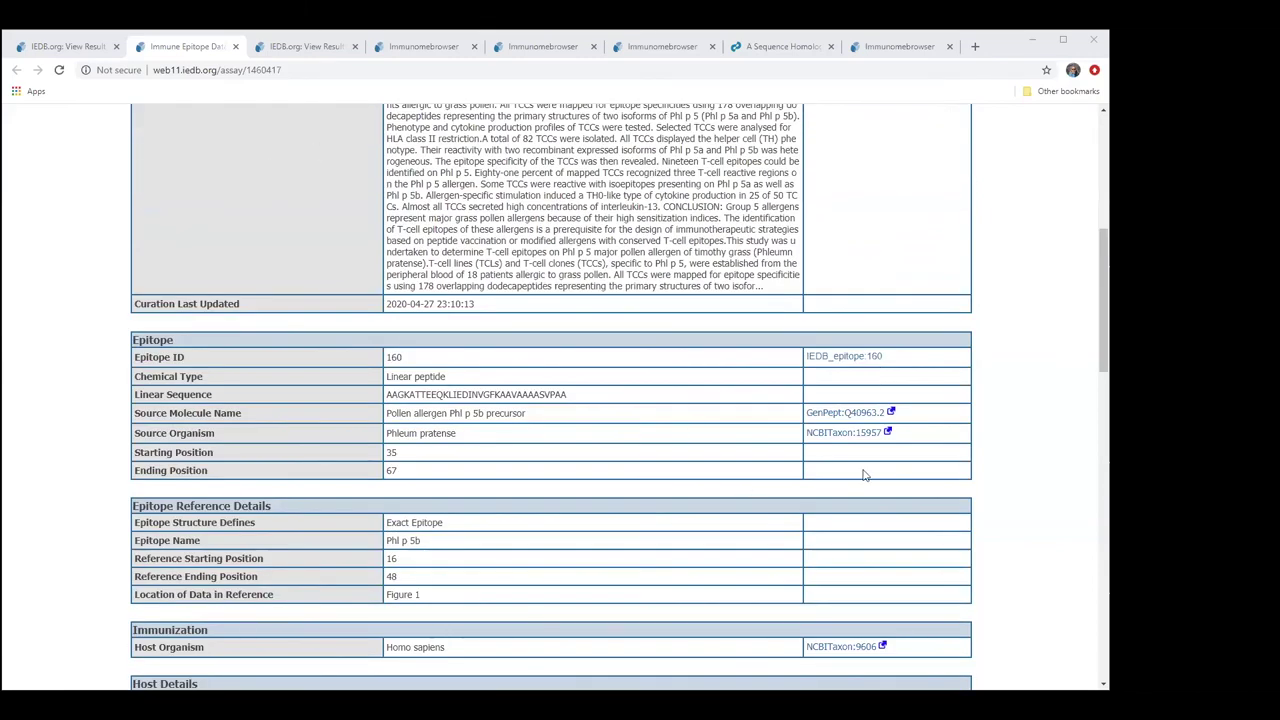
{"action": "scroll", "coordinate": [875, 462], "scroll_direction": "down", "scroll_amount": 1}
{"action": "scroll", "coordinate": [877, 470], "scroll_direction": "down", "scroll_amount": 2}
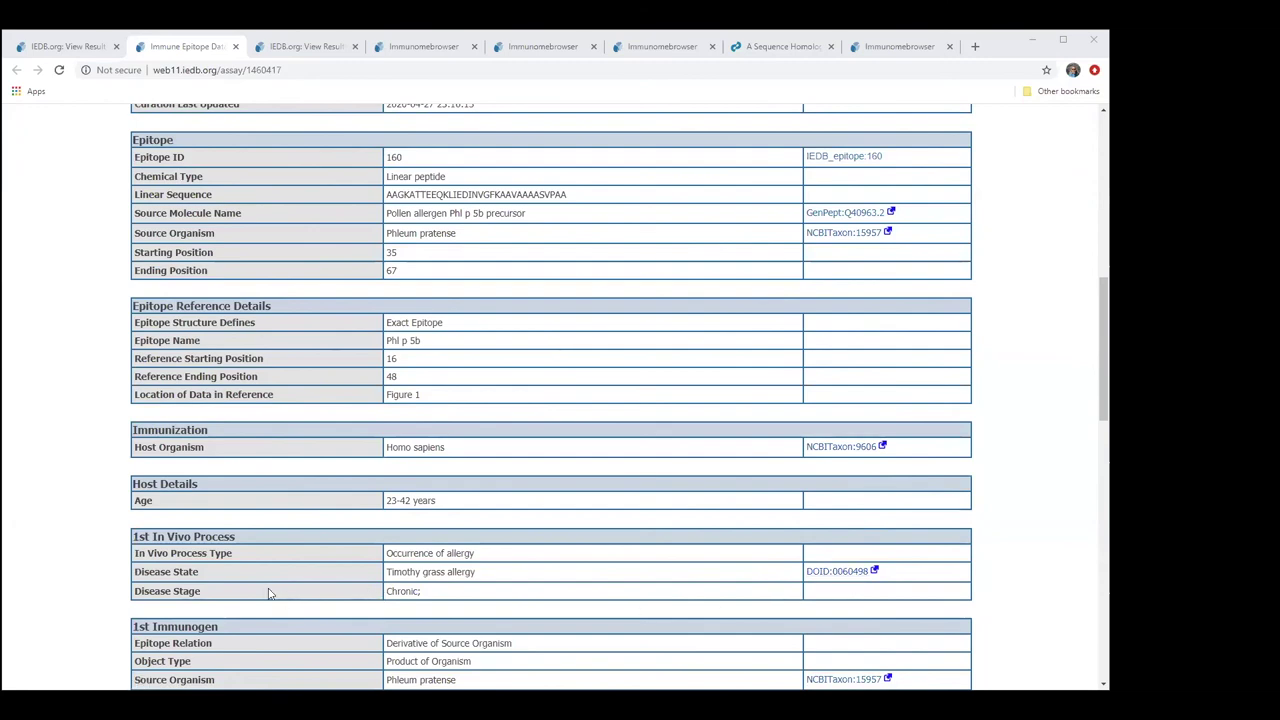
{"action": "scroll", "coordinate": [660, 530], "scroll_direction": "down", "scroll_amount": 1}
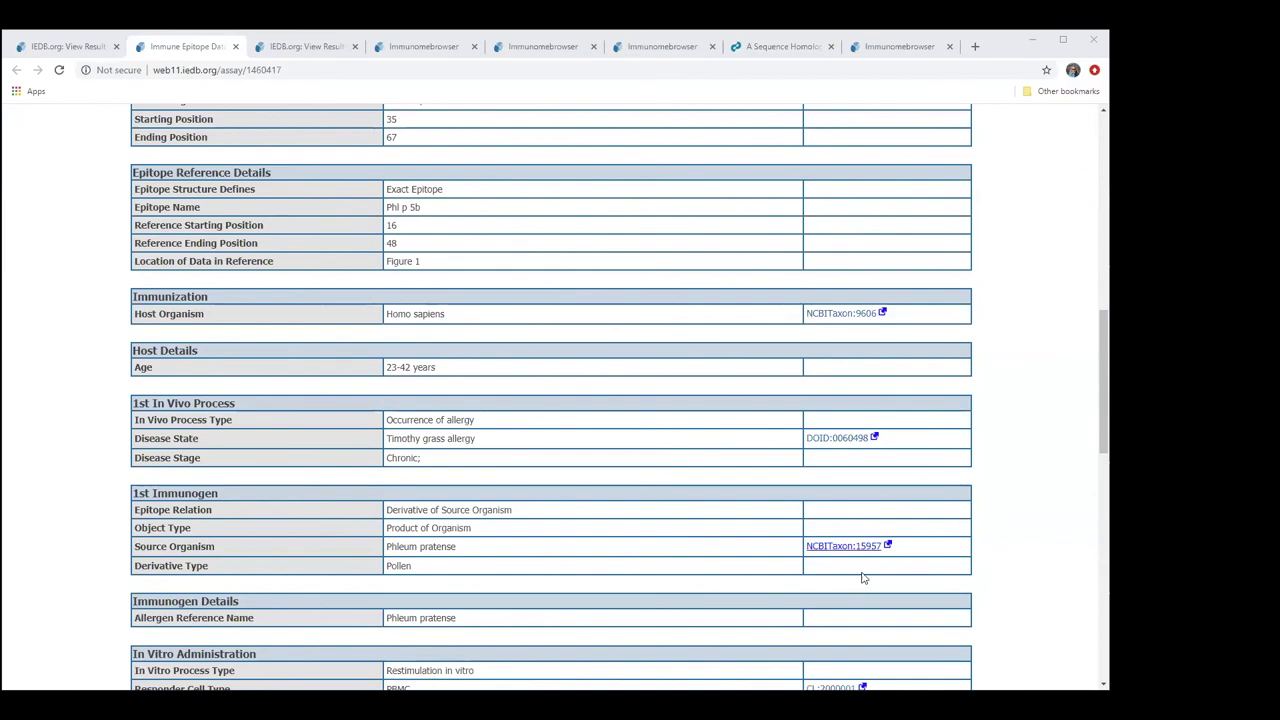
{"action": "scroll", "coordinate": [840, 575], "scroll_direction": "down", "scroll_amount": 2}
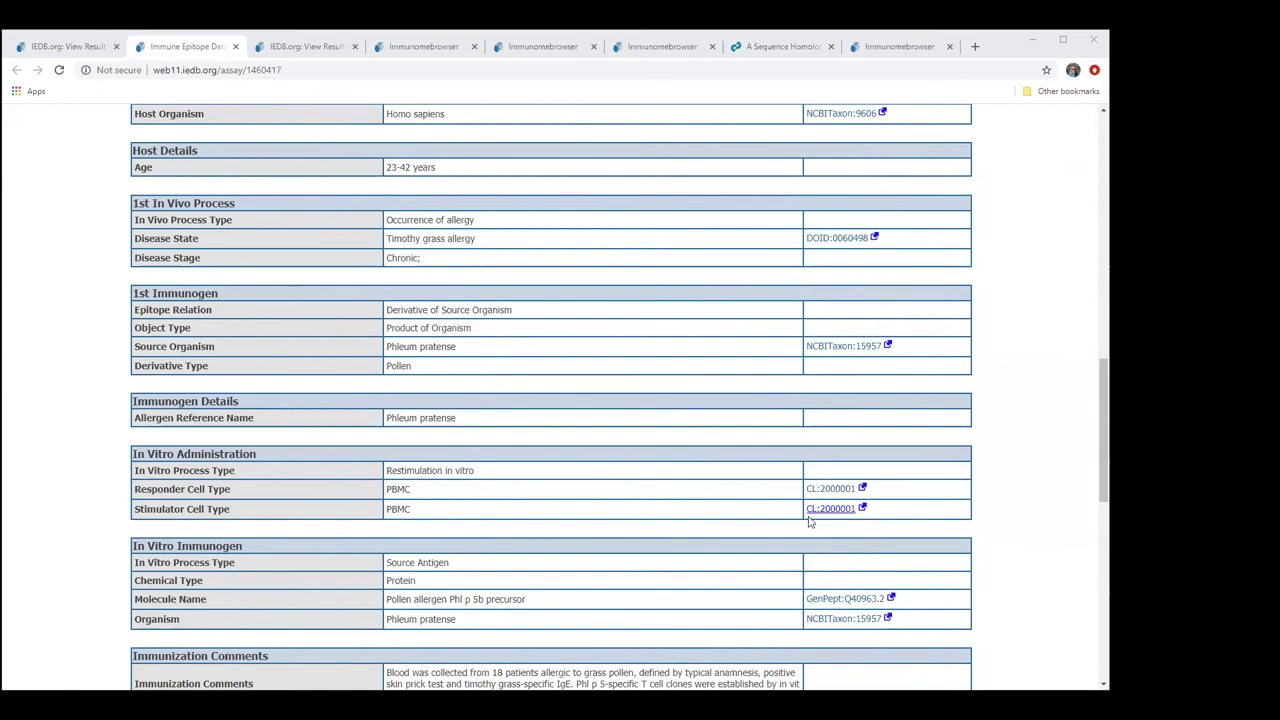
{"action": "scroll", "coordinate": [590, 505], "scroll_direction": "up", "scroll_amount": 1}
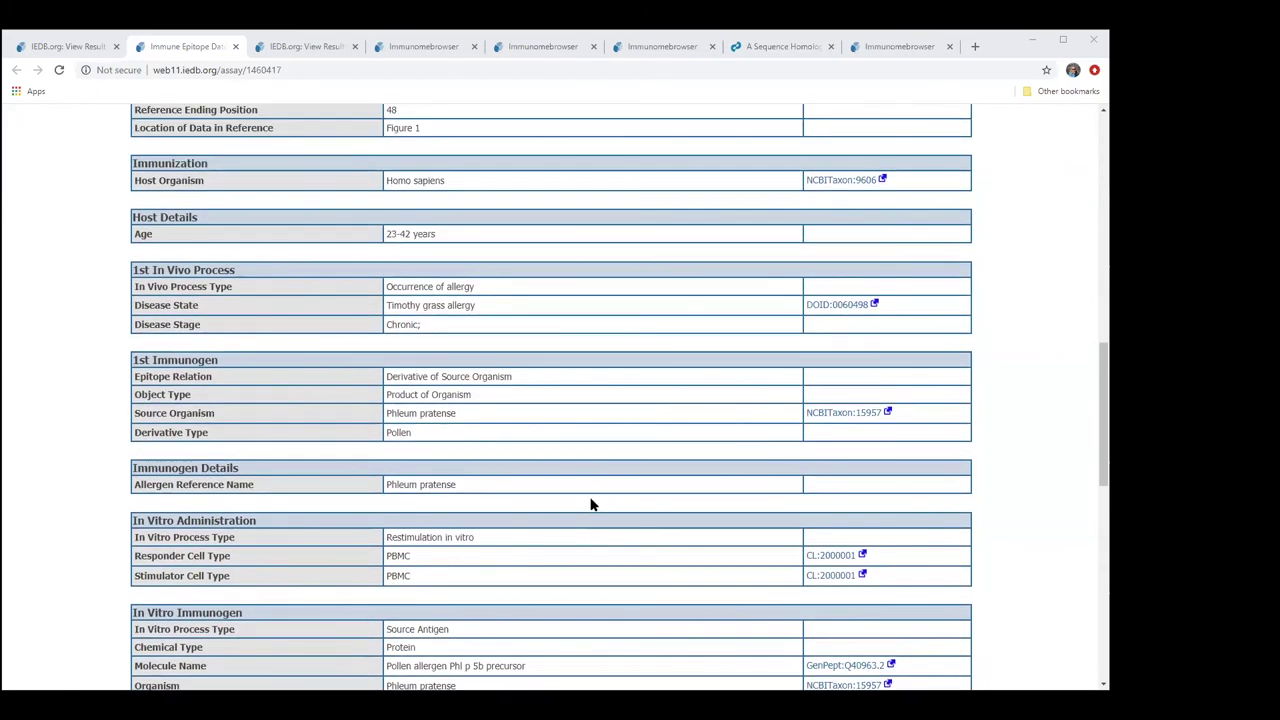
{"action": "scroll", "coordinate": [590, 505], "scroll_direction": "up", "scroll_amount": 1}
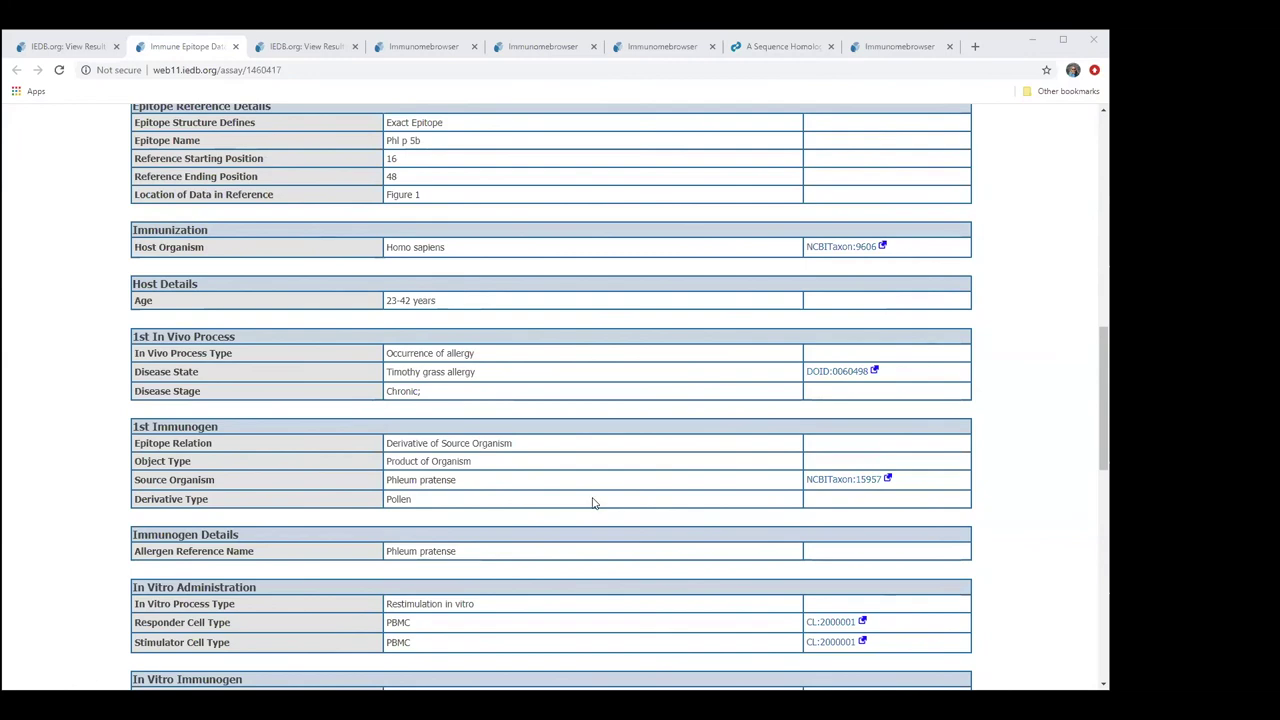
{"action": "scroll", "coordinate": [592, 502], "scroll_direction": "down", "scroll_amount": 2}
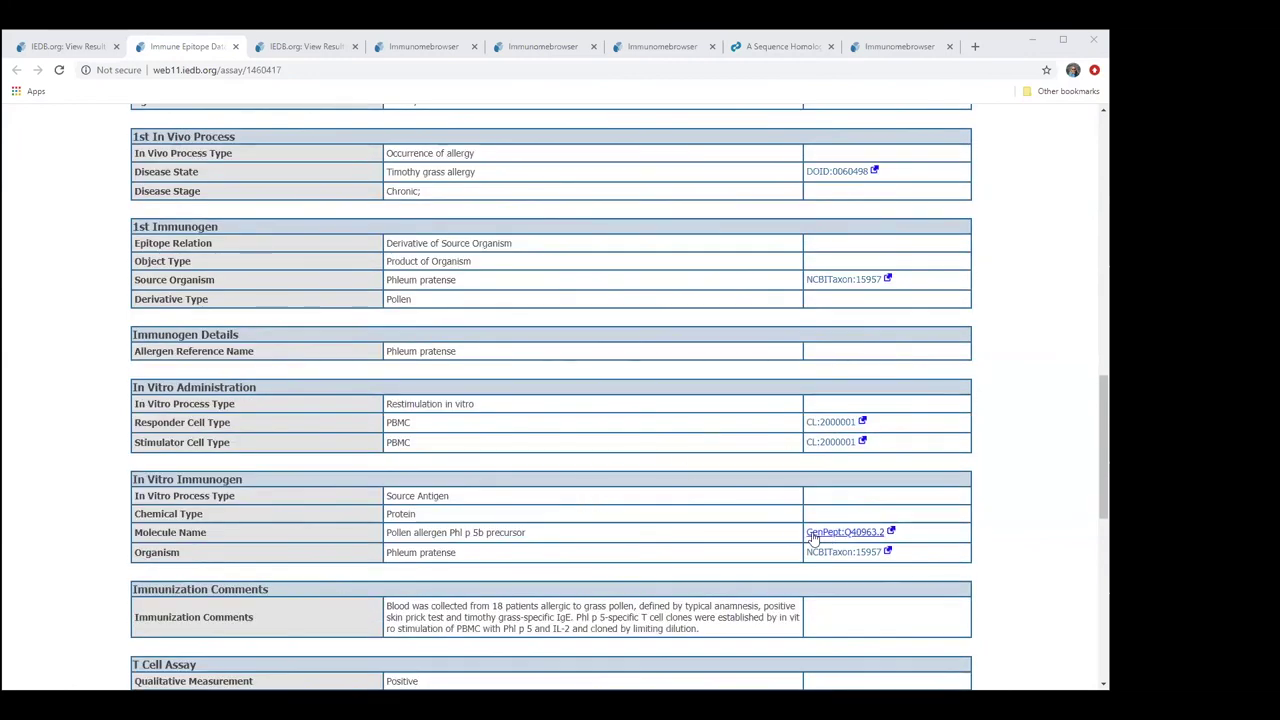
{"action": "scroll", "coordinate": [551, 523], "scroll_direction": "down", "scroll_amount": 3}
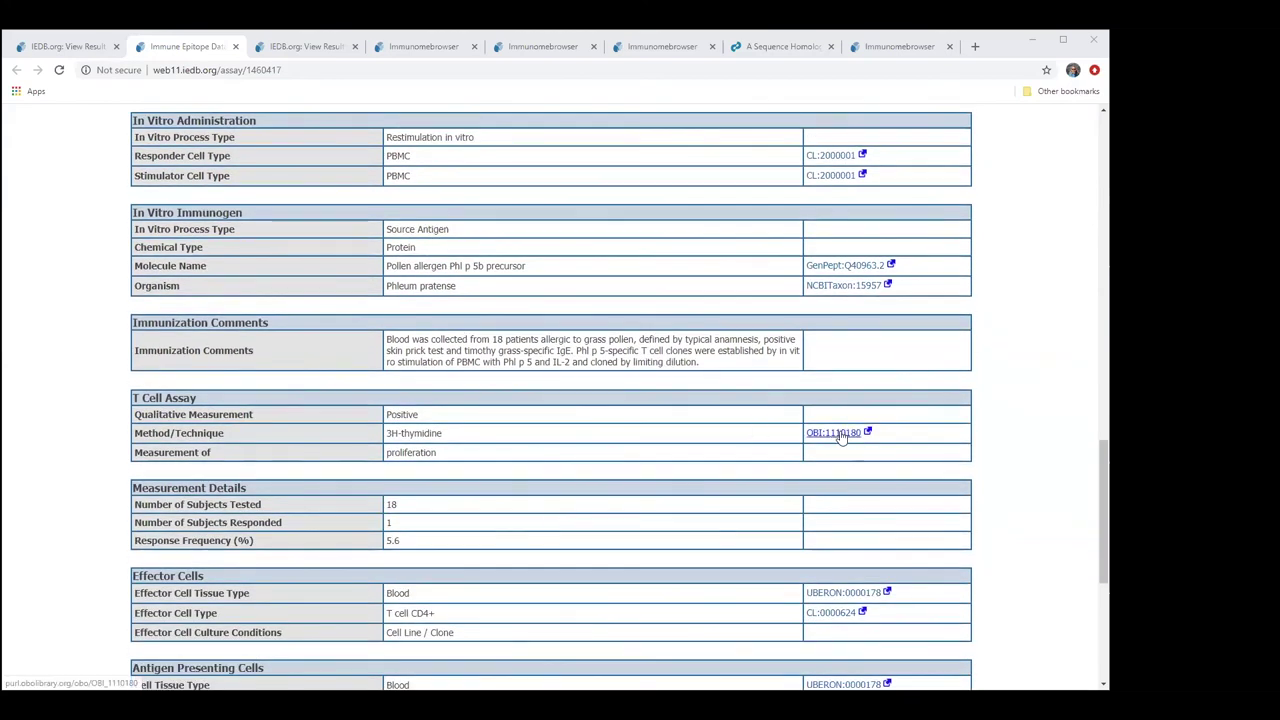
{"action": "scroll", "coordinate": [735, 510], "scroll_direction": "down", "scroll_amount": 1}
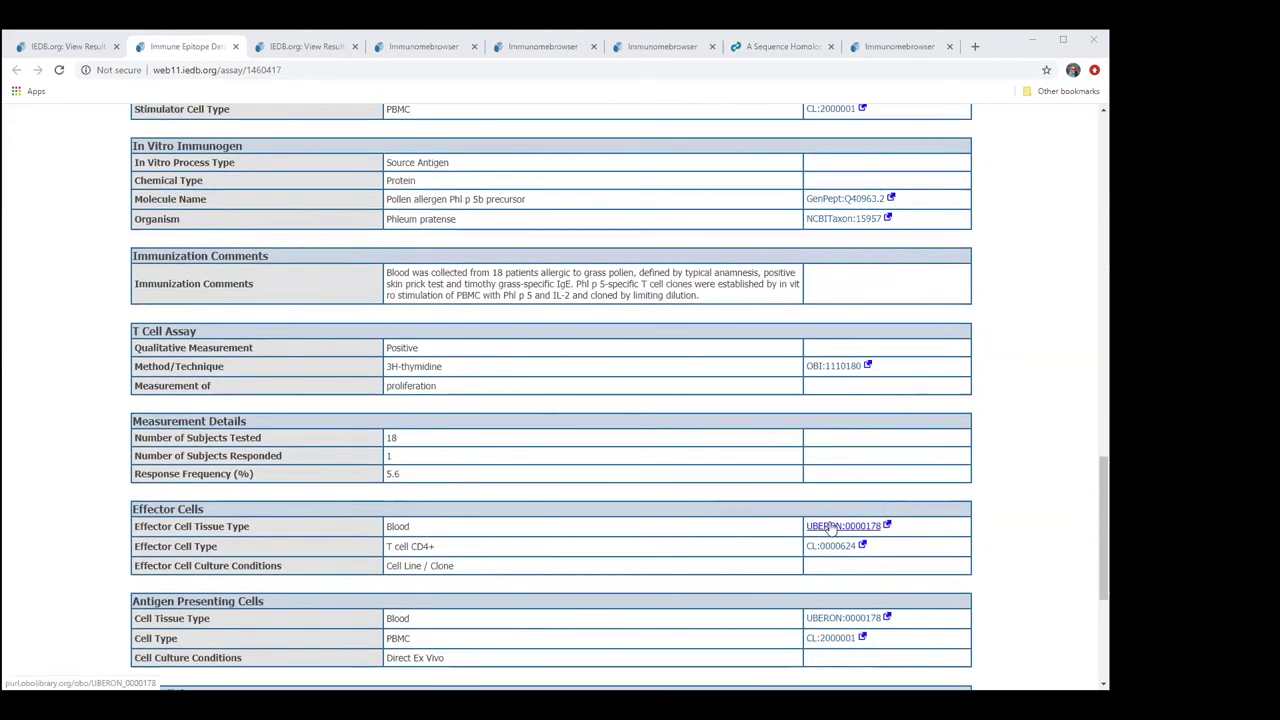
{"action": "scroll", "coordinate": [640, 512], "scroll_direction": "down", "scroll_amount": 3}
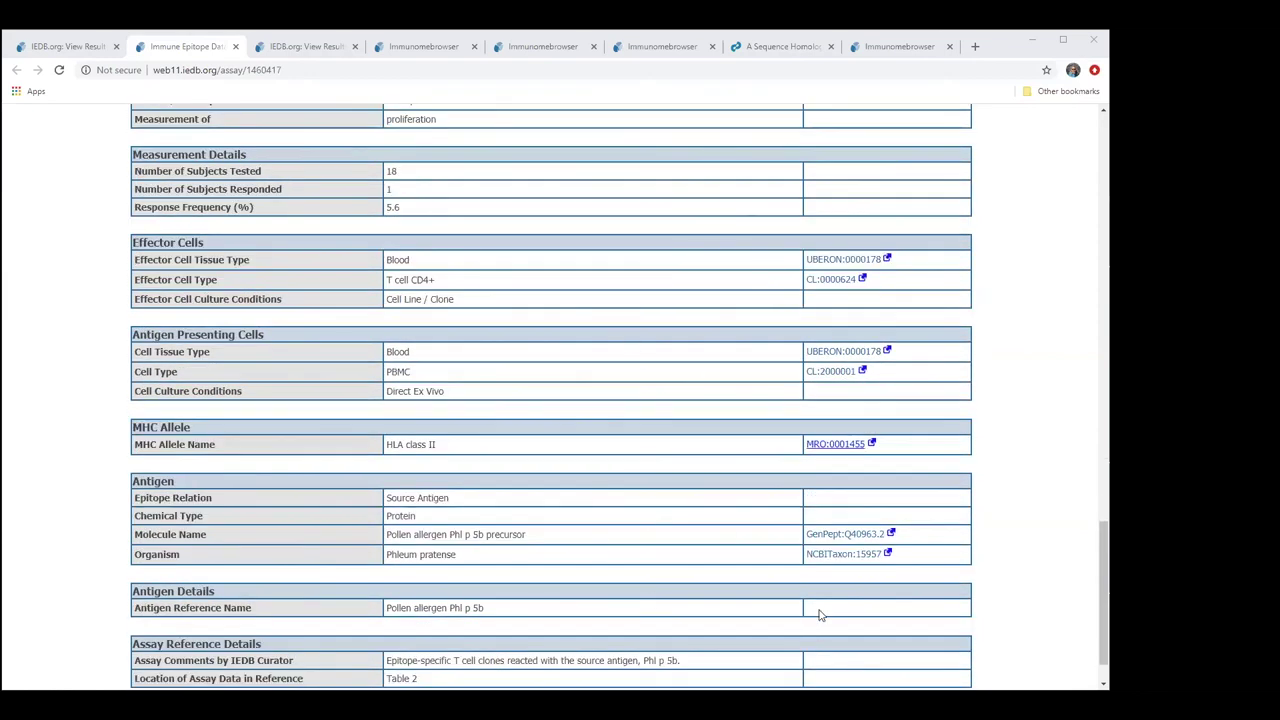
{"action": "scroll", "coordinate": [594, 580], "scroll_direction": "down", "scroll_amount": 1}
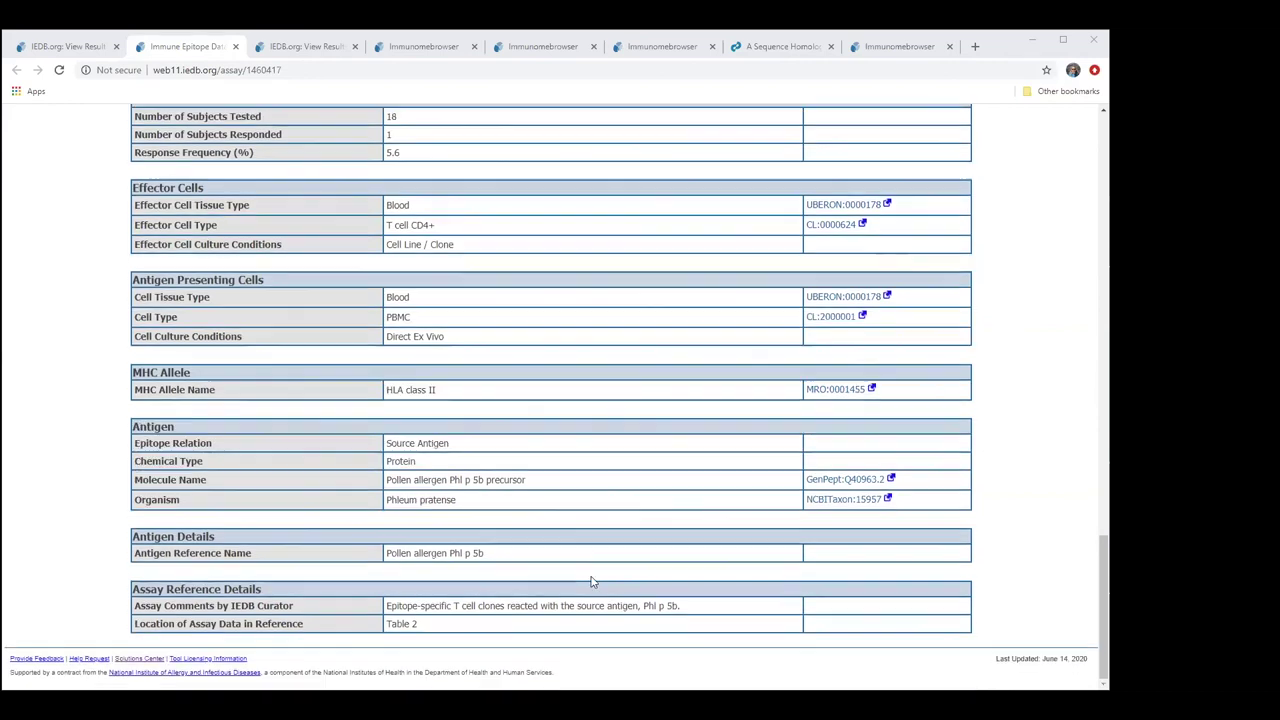
Open epitope 160's record page, then return to the search results
{"action": "scroll", "coordinate": [627, 565], "scroll_direction": "up", "scroll_amount": 14}
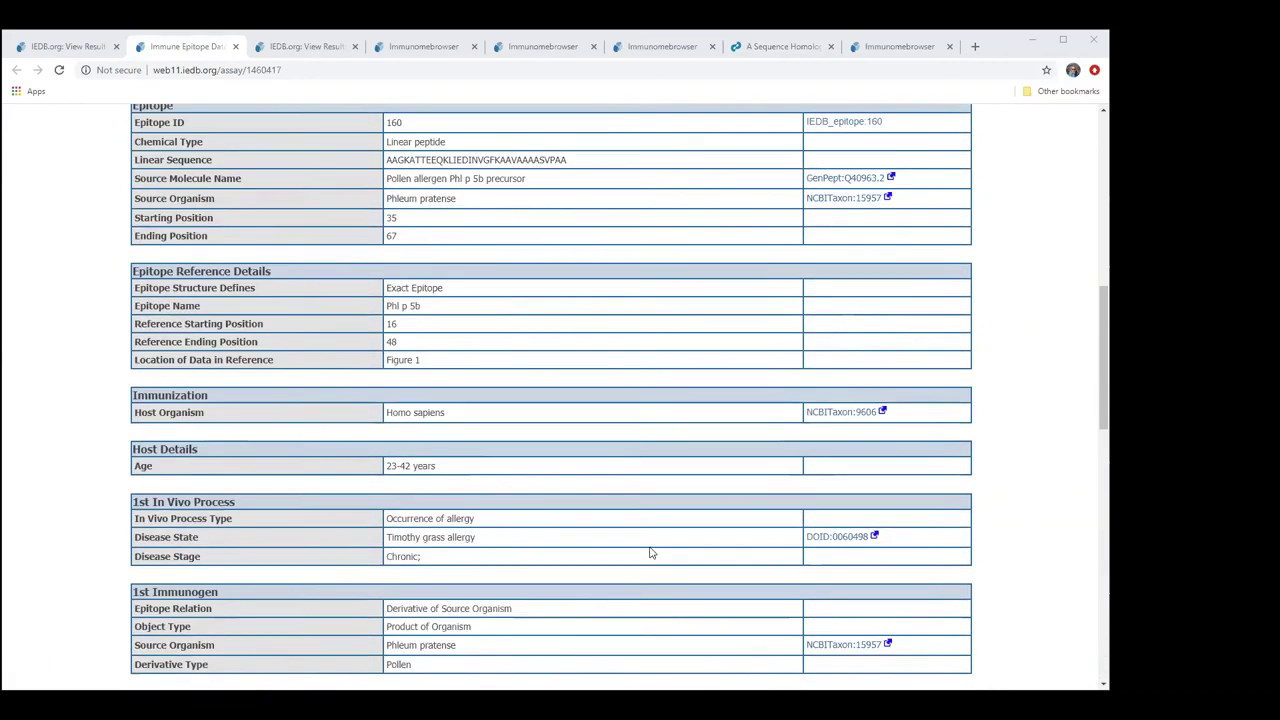
{"action": "scroll", "coordinate": [659, 278], "scroll_direction": "up", "scroll_amount": 5}
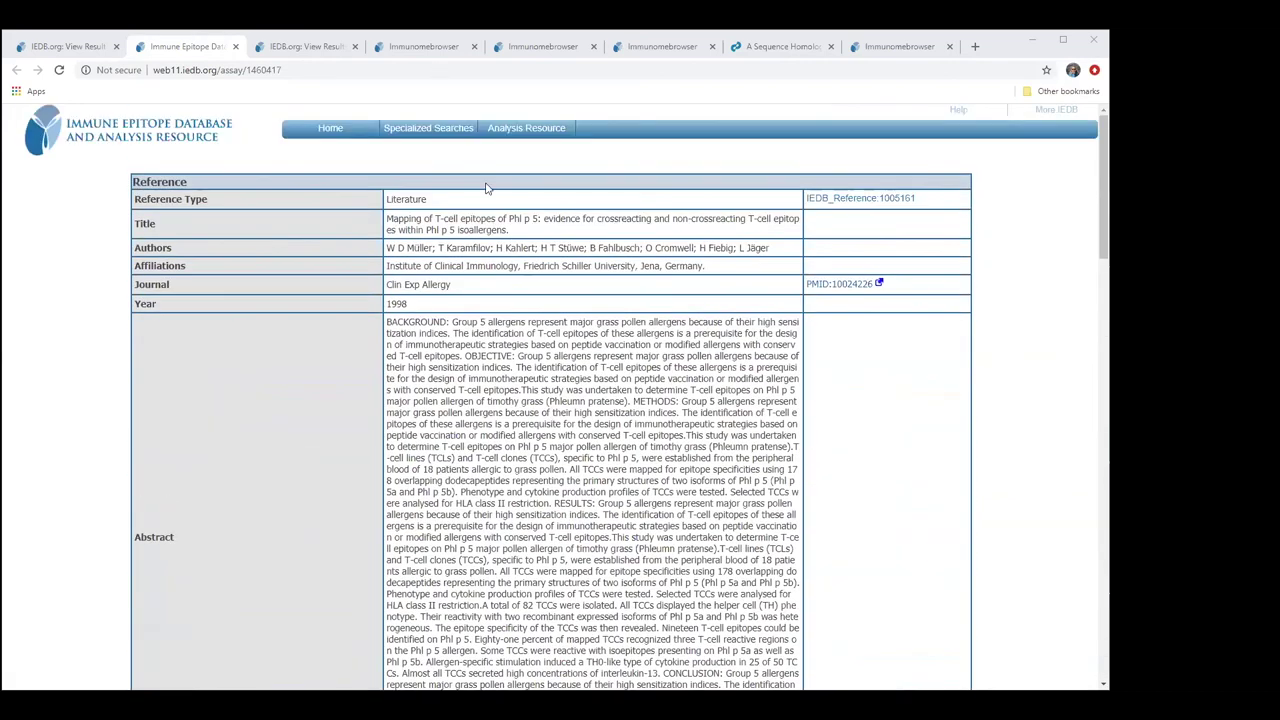
{"action": "scroll", "coordinate": [490, 115], "scroll_direction": "down", "scroll_amount": 1}
{"action": "scroll", "coordinate": [657, 405], "scroll_direction": "down", "scroll_amount": 3}
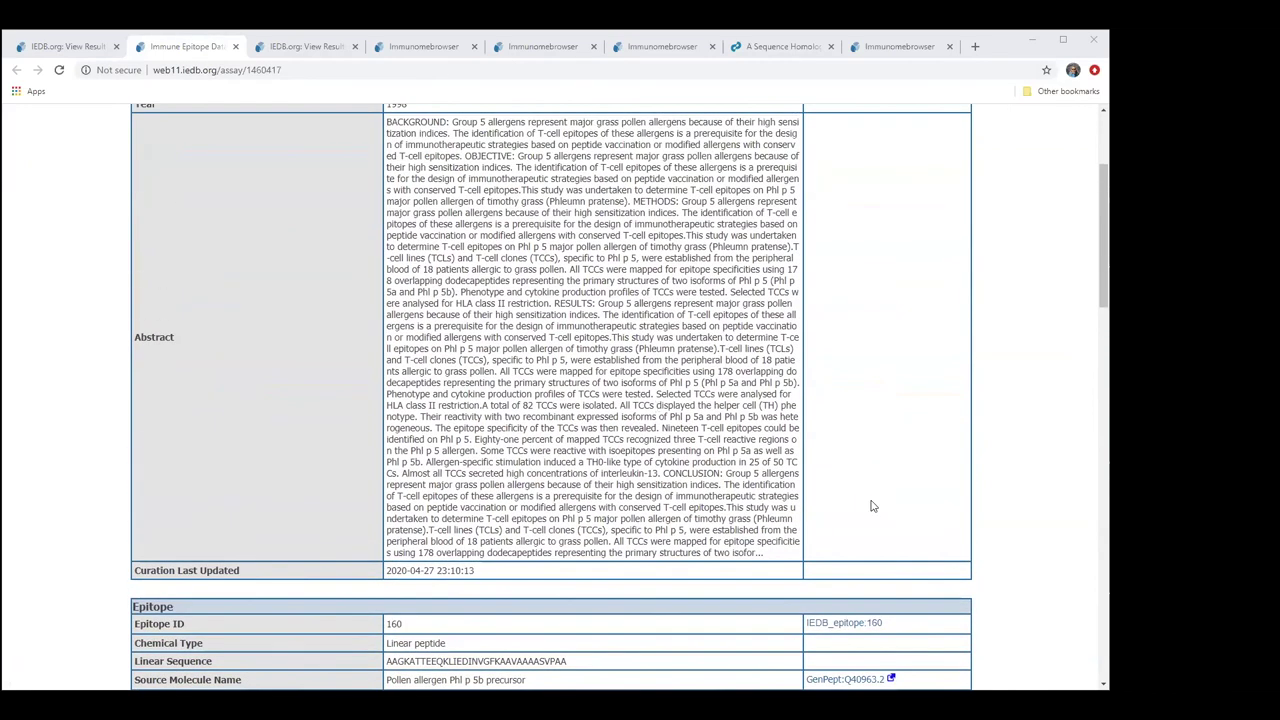
{"action": "scroll", "coordinate": [871, 507], "scroll_direction": "down", "scroll_amount": 2}
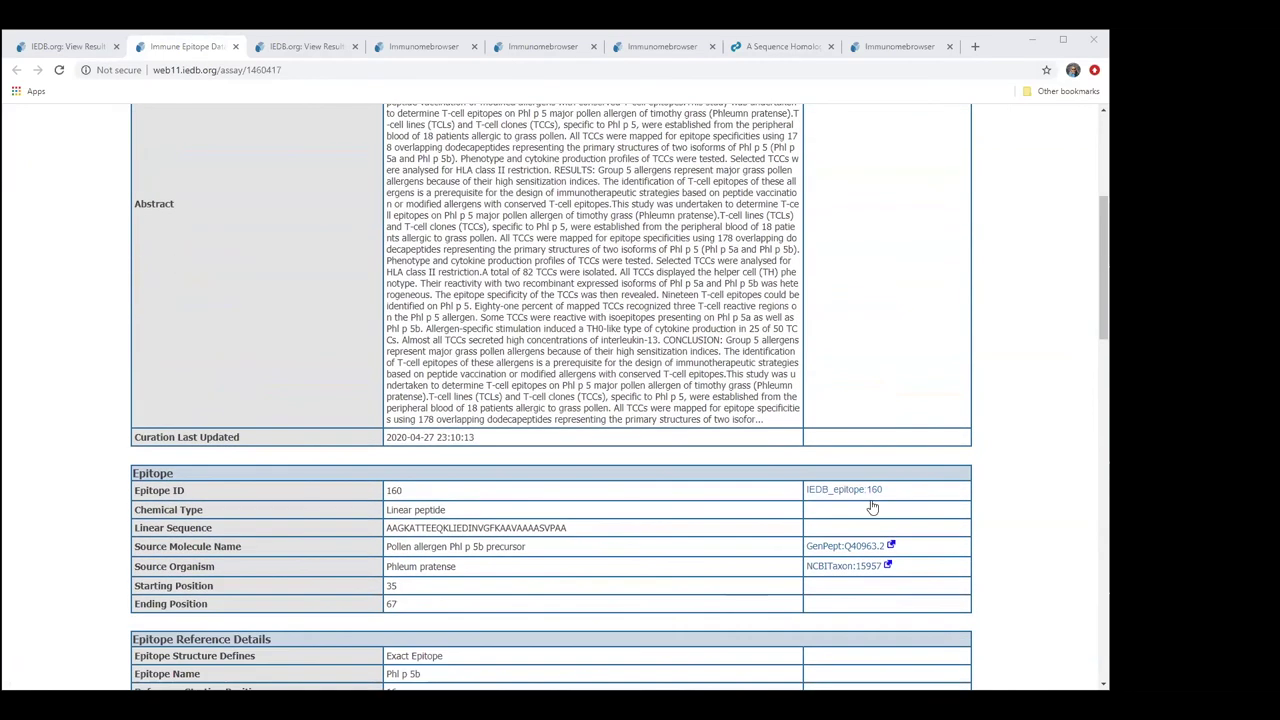
{"action": "left_click", "coordinate": [868, 492]}
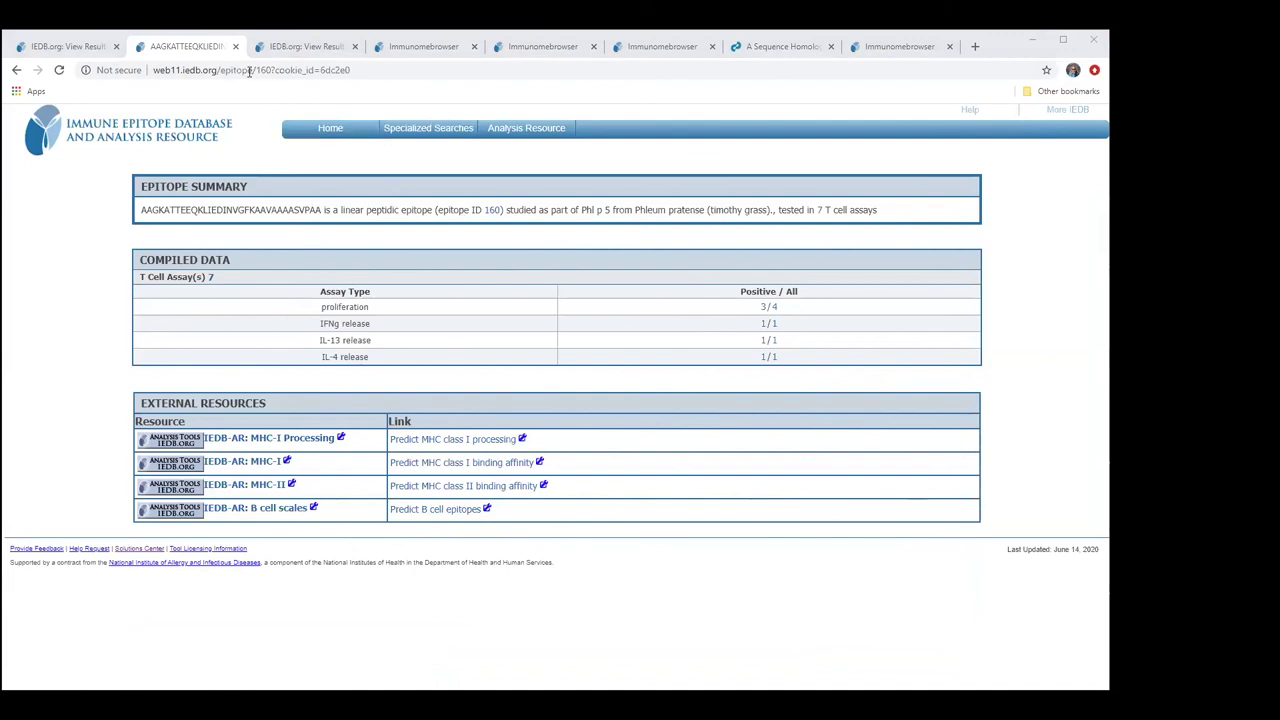
{"action": "left_click", "coordinate": [300, 47]}
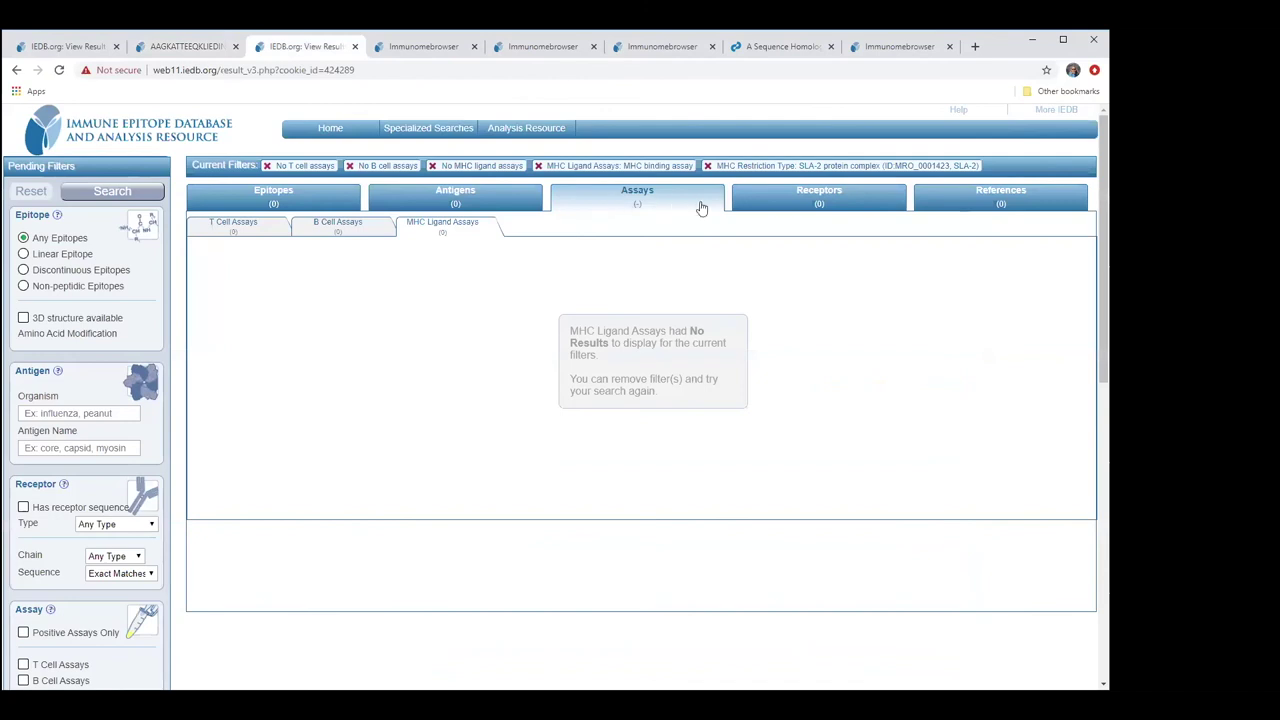
Remove the no T cell, no B cell, no MHC ligand, MHC binding and SLA-2 filters, then rerun the search
{"action": "left_click", "coordinate": [266, 166]}
{"action": "left_click", "coordinate": [267, 166]}
{"action": "left_click", "coordinate": [267, 166]}
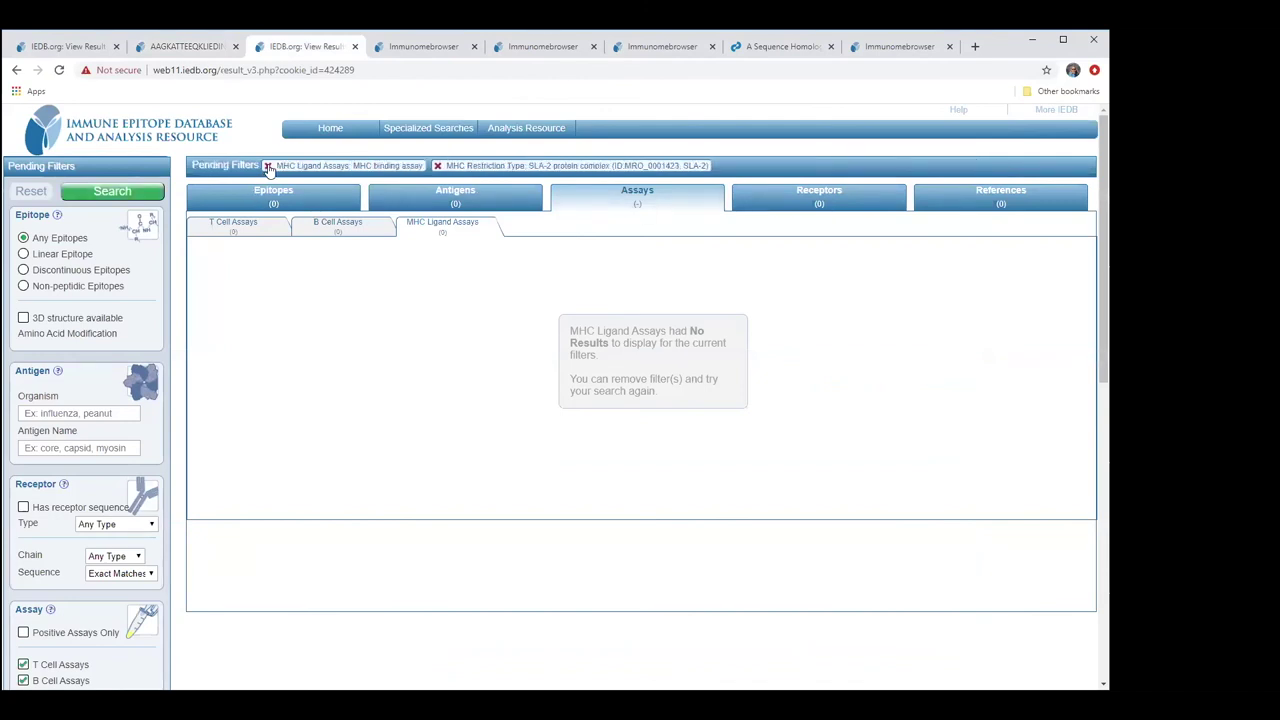
{"action": "left_click", "coordinate": [267, 166]}
{"action": "left_click", "coordinate": [268, 166]}
{"action": "left_click", "coordinate": [150, 191]}
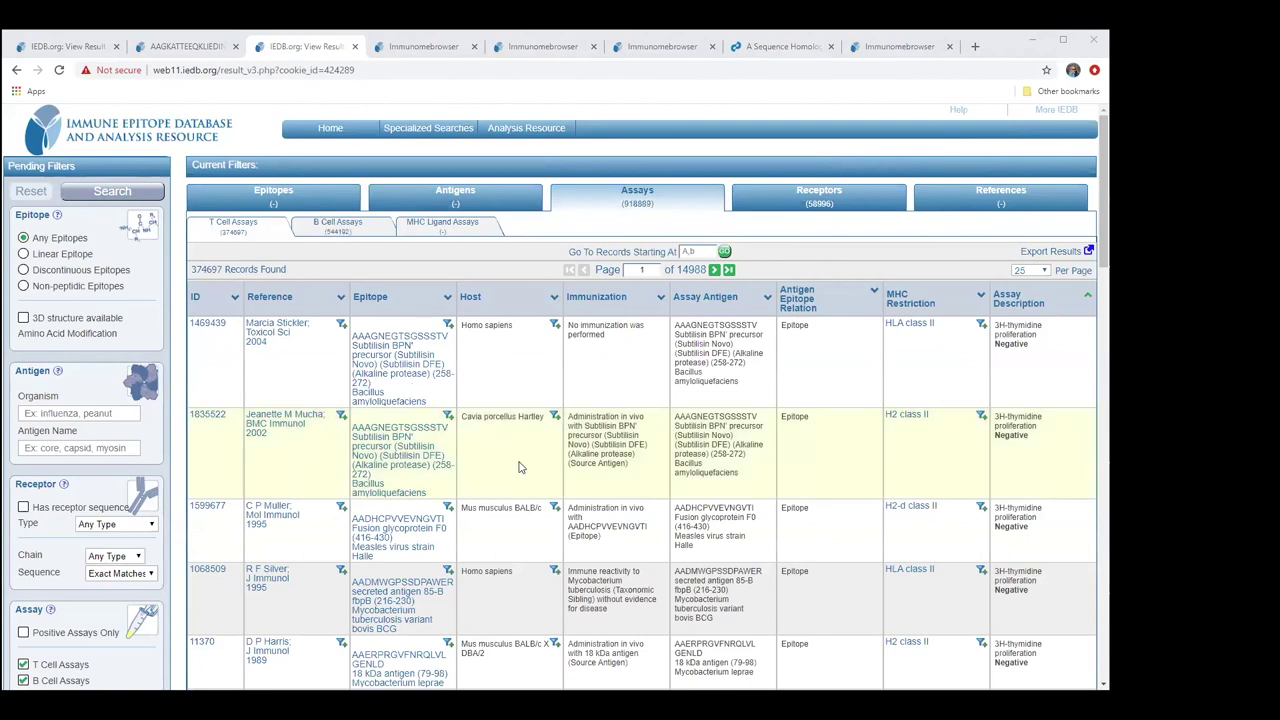
Open the assay finder for T cell assay types
{"action": "scroll", "coordinate": [324, 512], "scroll_direction": "down", "scroll_amount": 2}
{"action": "mouse_move", "coordinate": [138, 490]}
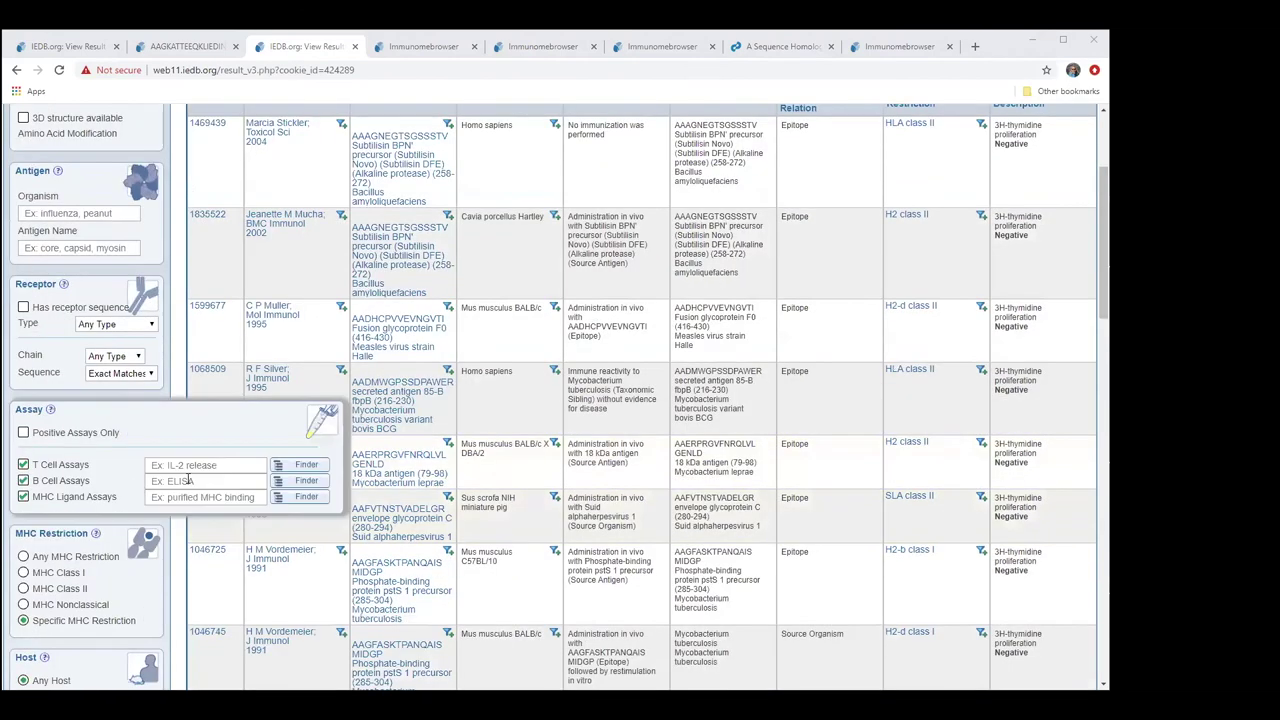
{"action": "left_click", "coordinate": [298, 466]}
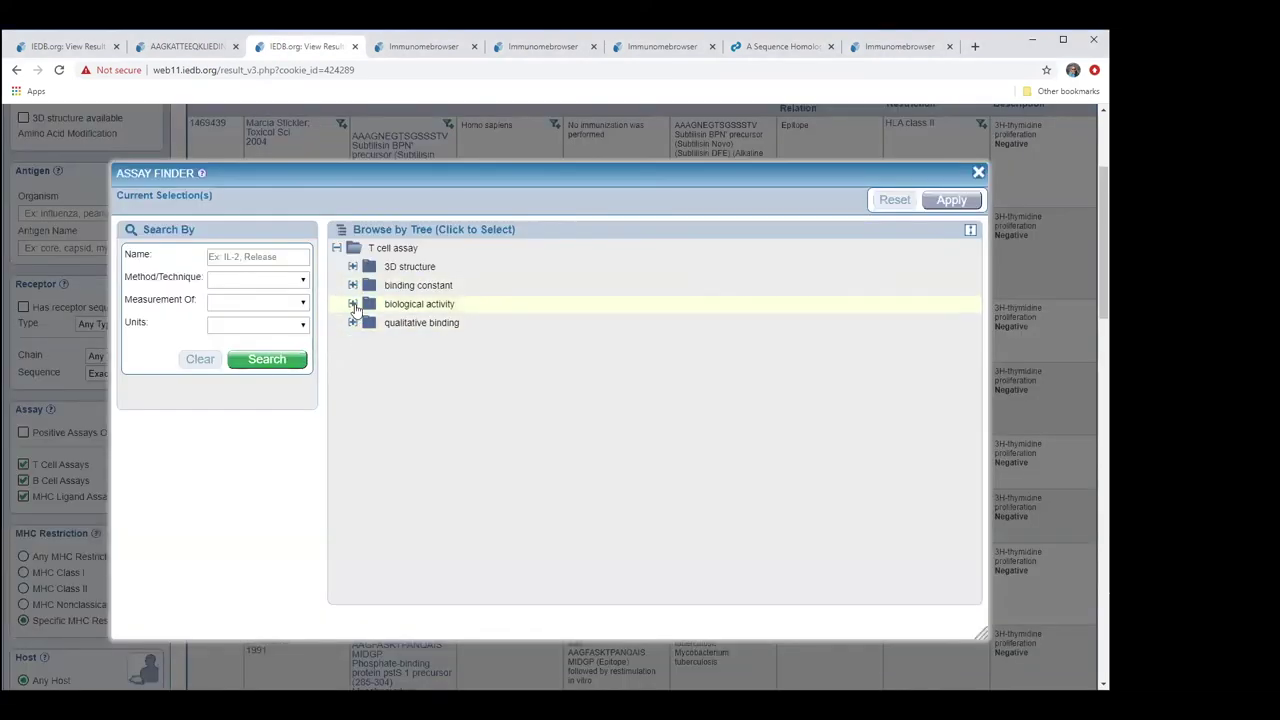
Expand biological activity > cytokine release in the T cell assay finder
{"action": "left_click", "coordinate": [353, 305]}
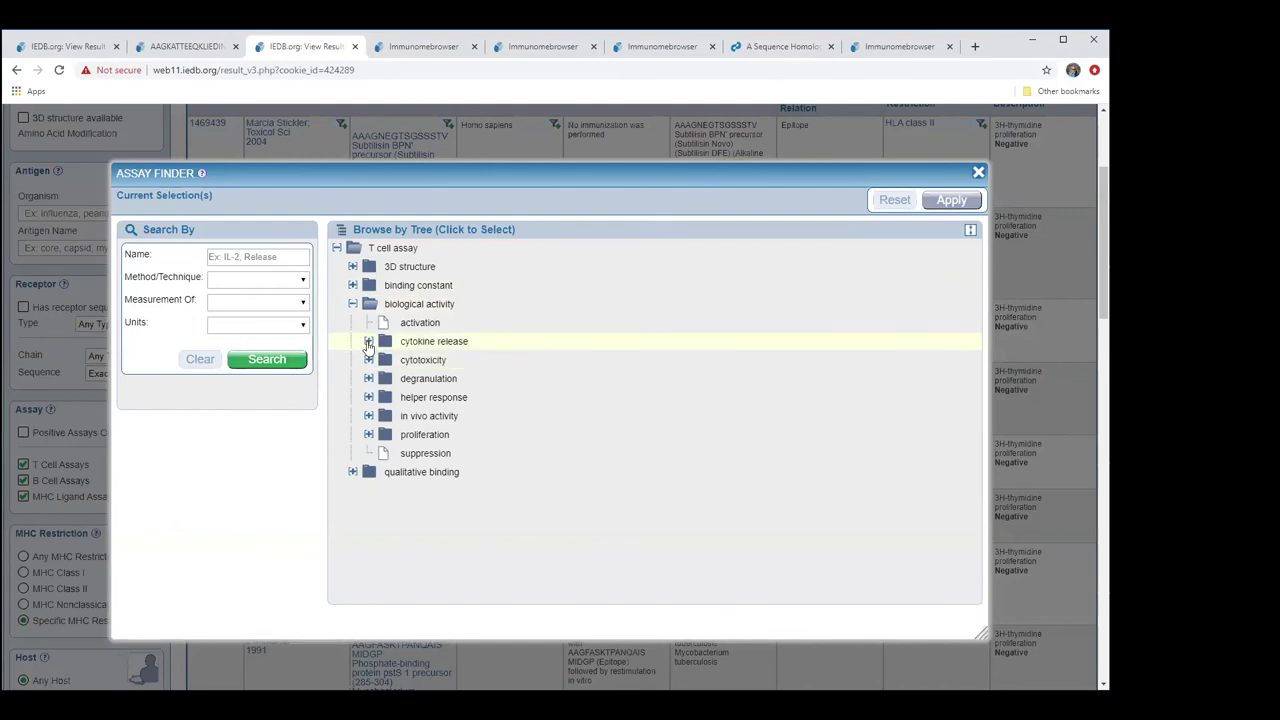
{"action": "left_click", "coordinate": [368, 342]}
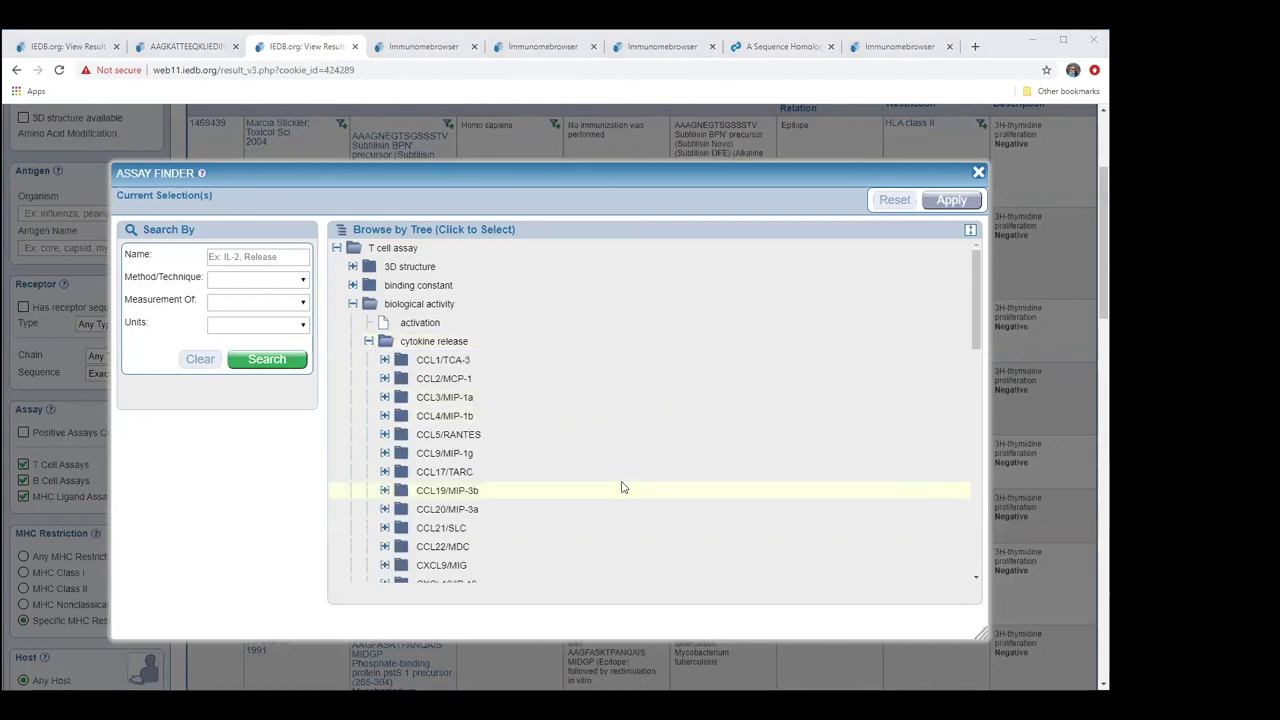
{"action": "scroll", "coordinate": [620, 486], "scroll_direction": "down", "scroll_amount": 1}
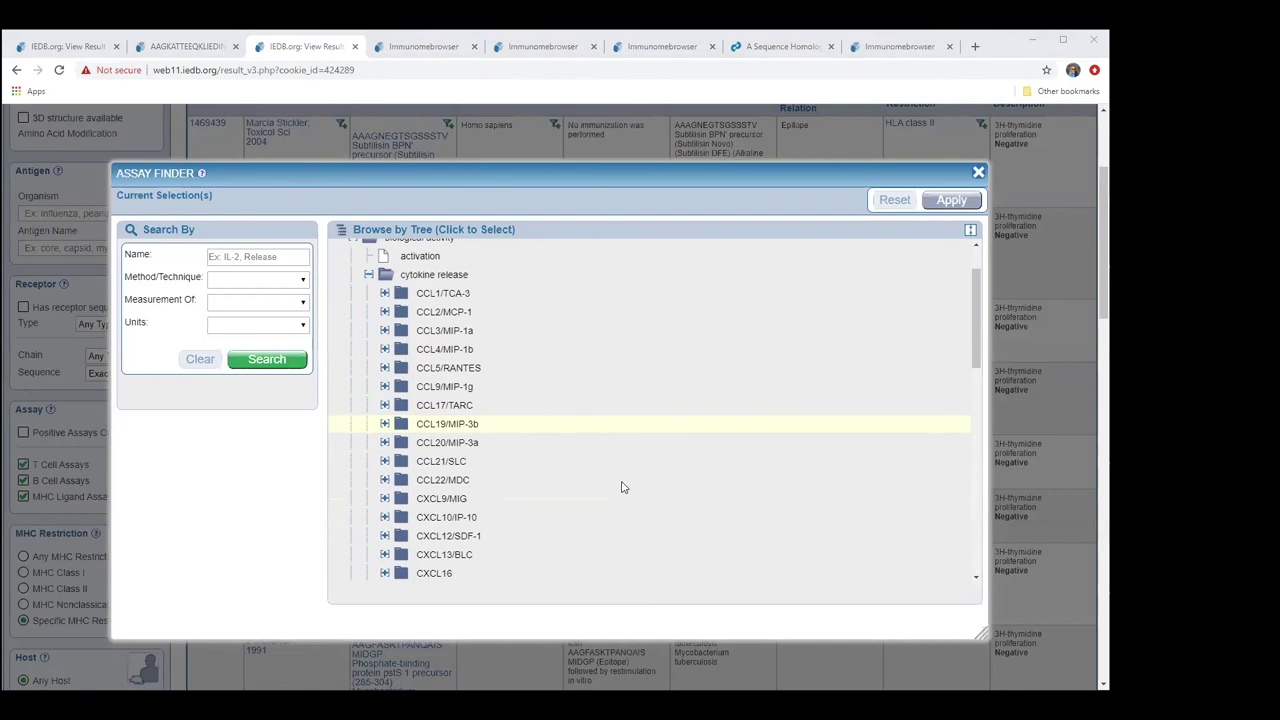
{"action": "scroll", "coordinate": [621, 487], "scroll_direction": "down", "scroll_amount": 3}
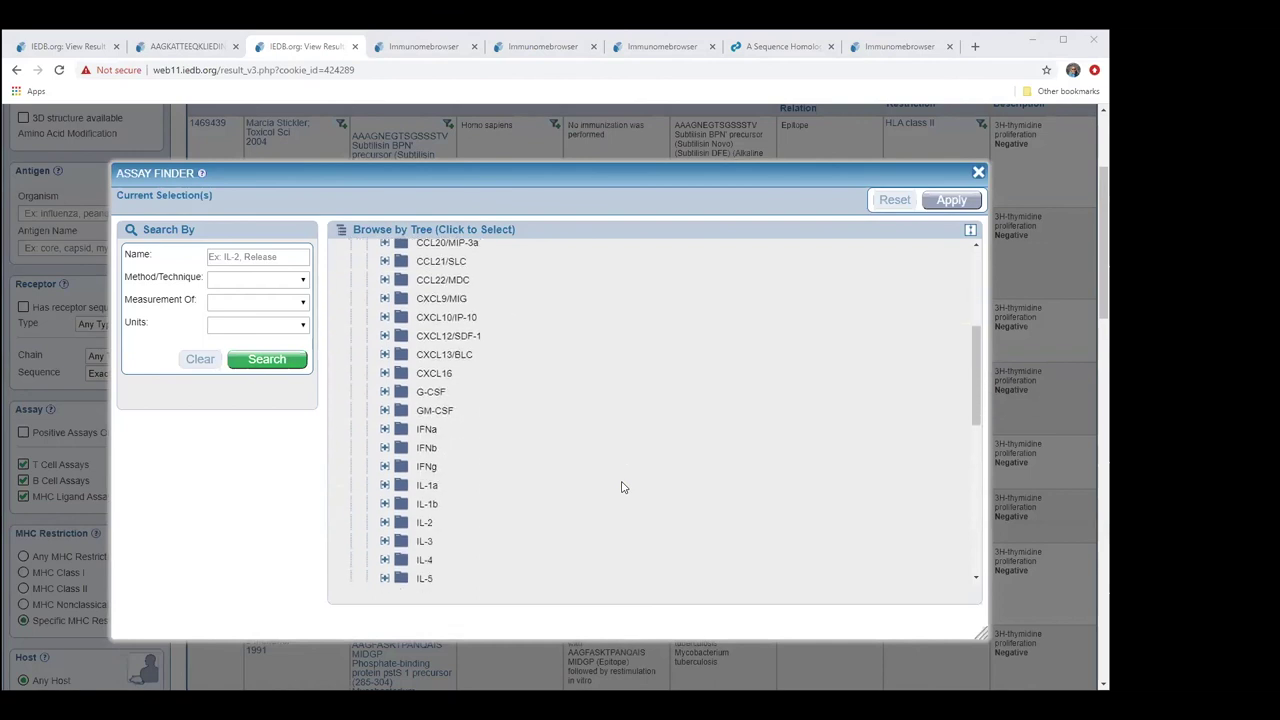
{"action": "scroll", "coordinate": [619, 489], "scroll_direction": "down", "scroll_amount": 4}
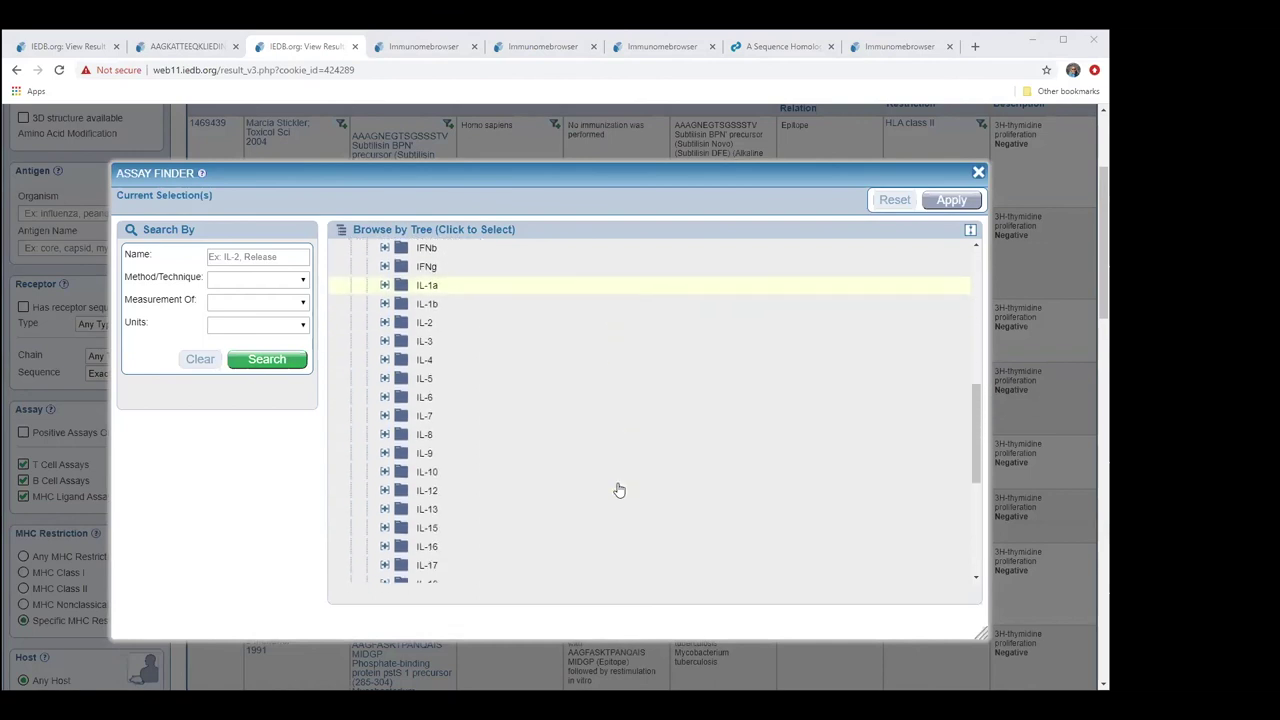
{"action": "scroll", "coordinate": [619, 489], "scroll_direction": "down", "scroll_amount": 1}
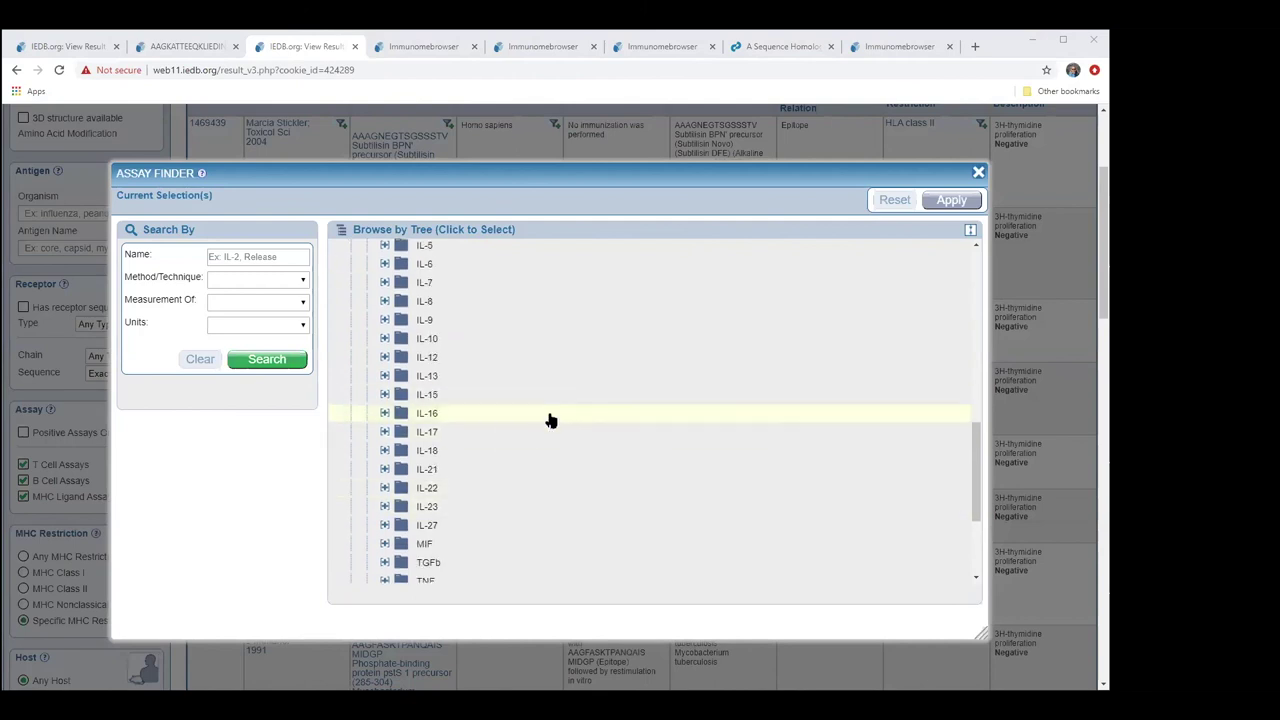
{"action": "scroll", "coordinate": [534, 478], "scroll_direction": "down", "scroll_amount": 2}
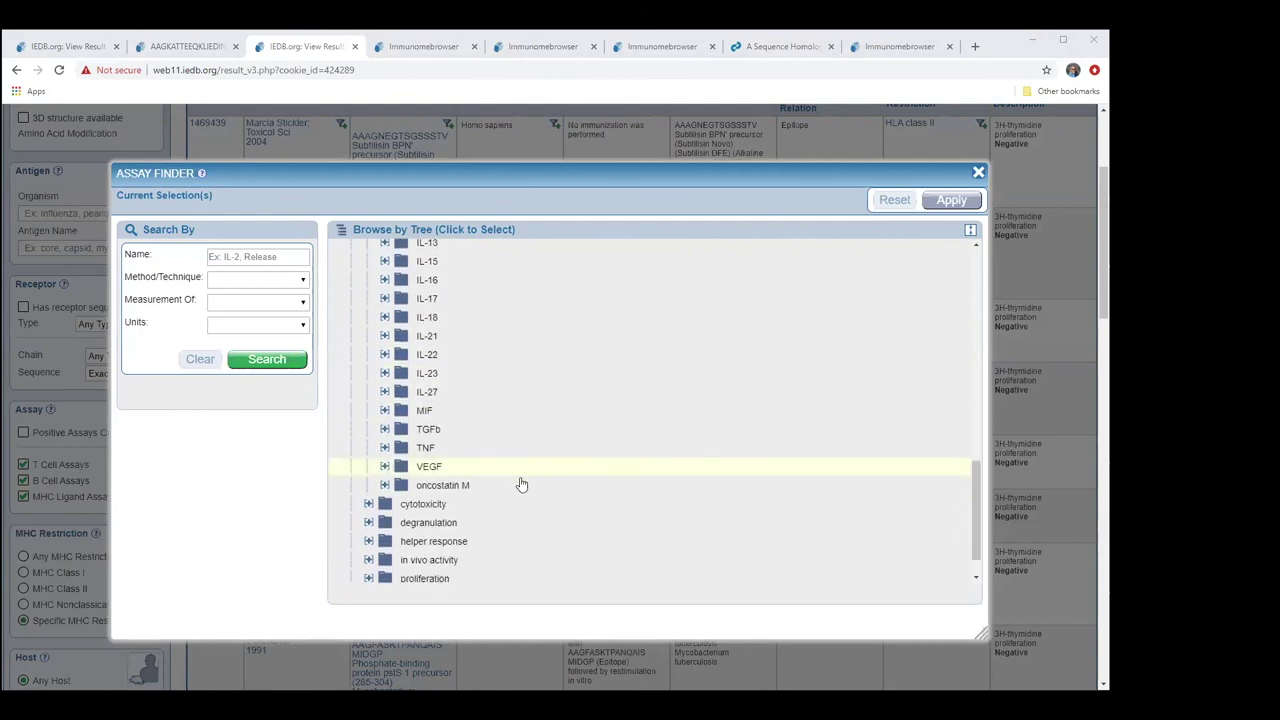
{"action": "scroll", "coordinate": [566, 466], "scroll_direction": "up", "scroll_amount": 6}
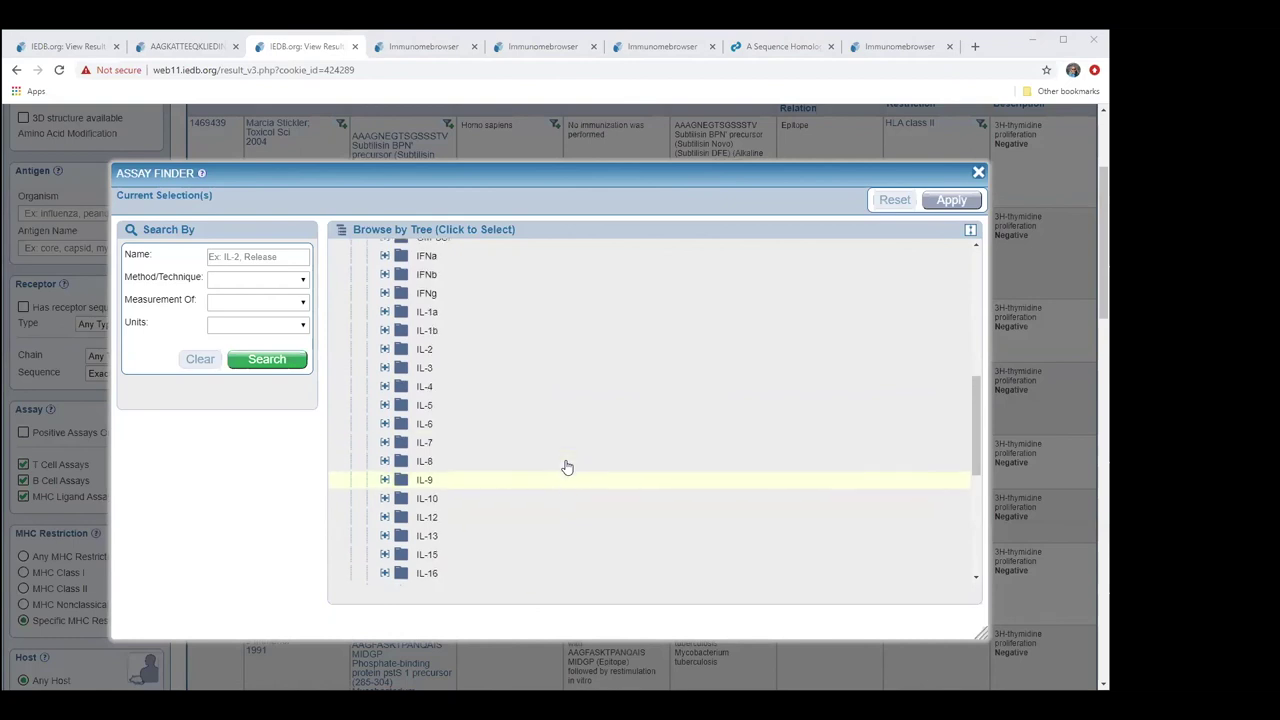
{"action": "scroll", "coordinate": [566, 467], "scroll_direction": "up", "scroll_amount": 5}
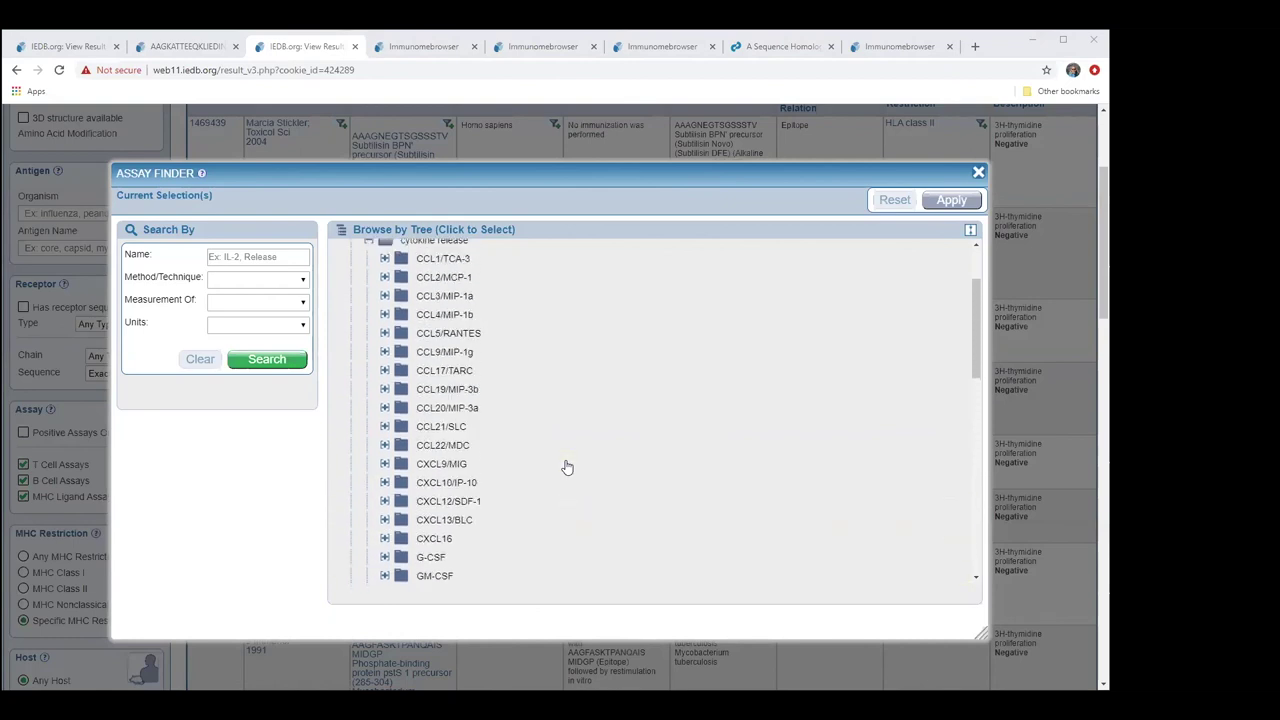
{"action": "scroll", "coordinate": [567, 467], "scroll_direction": "down", "scroll_amount": 3}
{"action": "scroll", "coordinate": [567, 467], "scroll_direction": "down", "scroll_amount": 1}
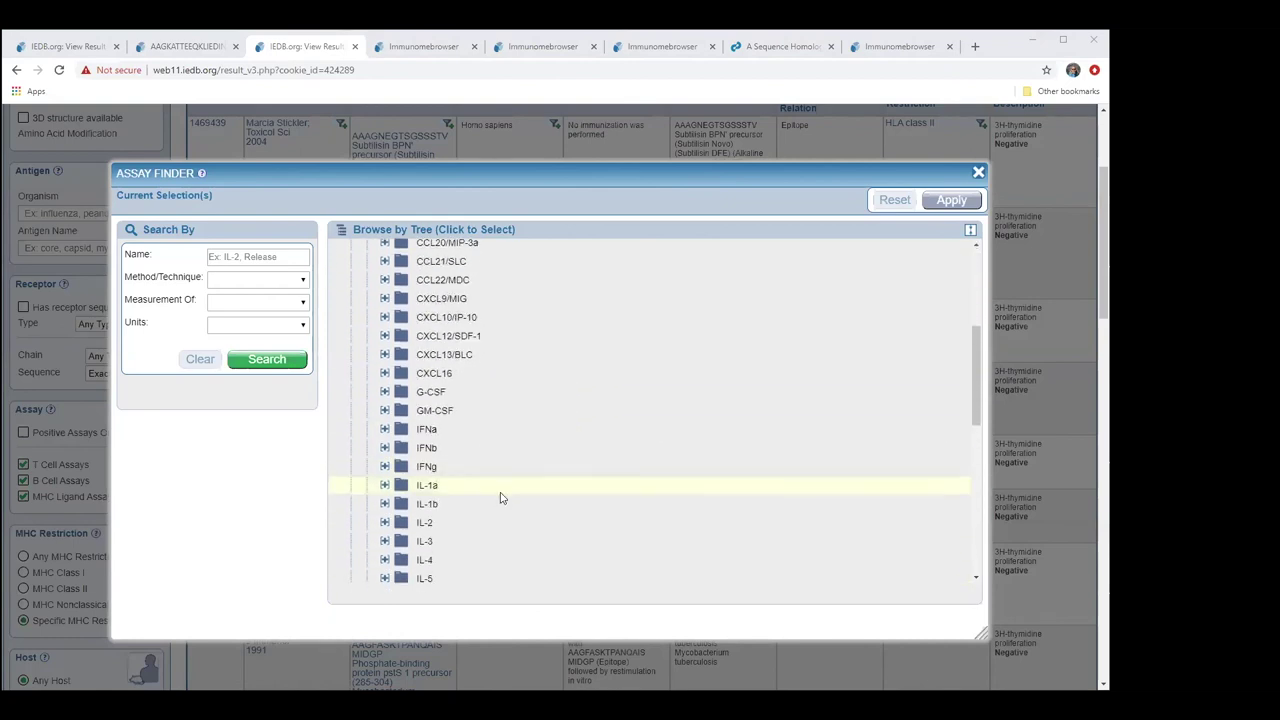
Expand IFNg and IL-1a to list their assay methods
{"action": "left_click", "coordinate": [385, 467]}
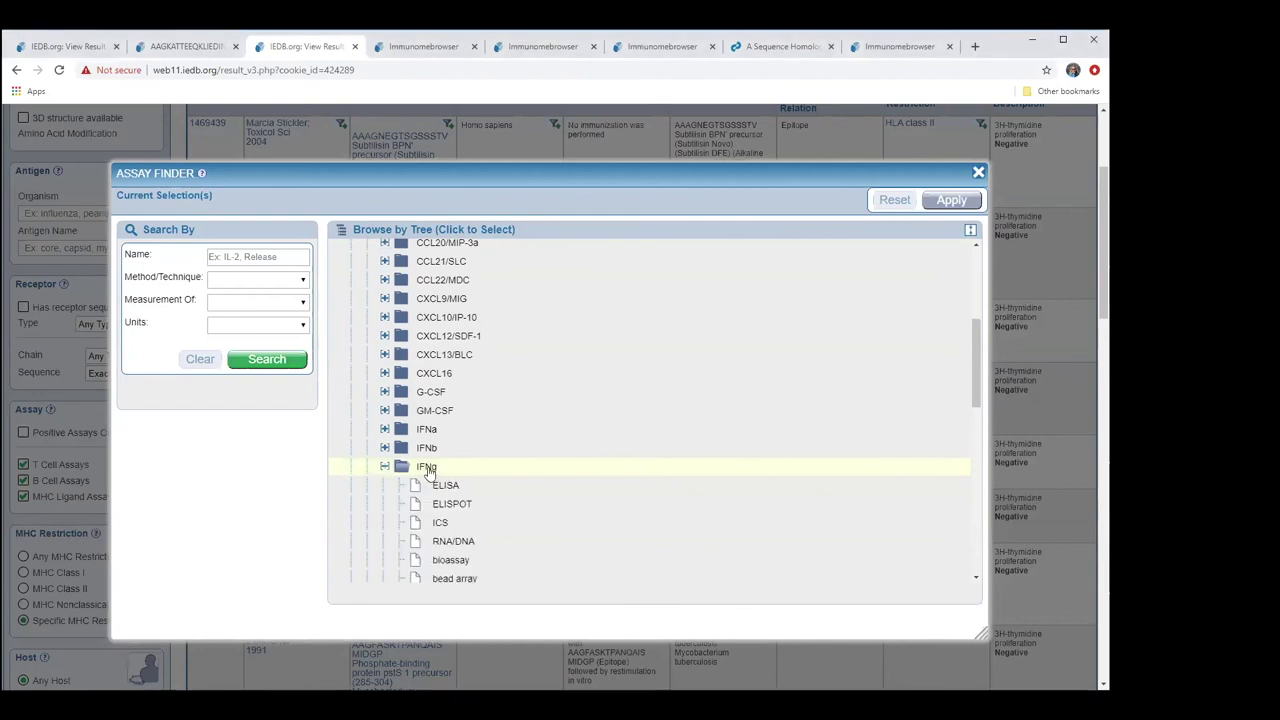
{"action": "scroll", "coordinate": [497, 457], "scroll_direction": "down", "scroll_amount": 1}
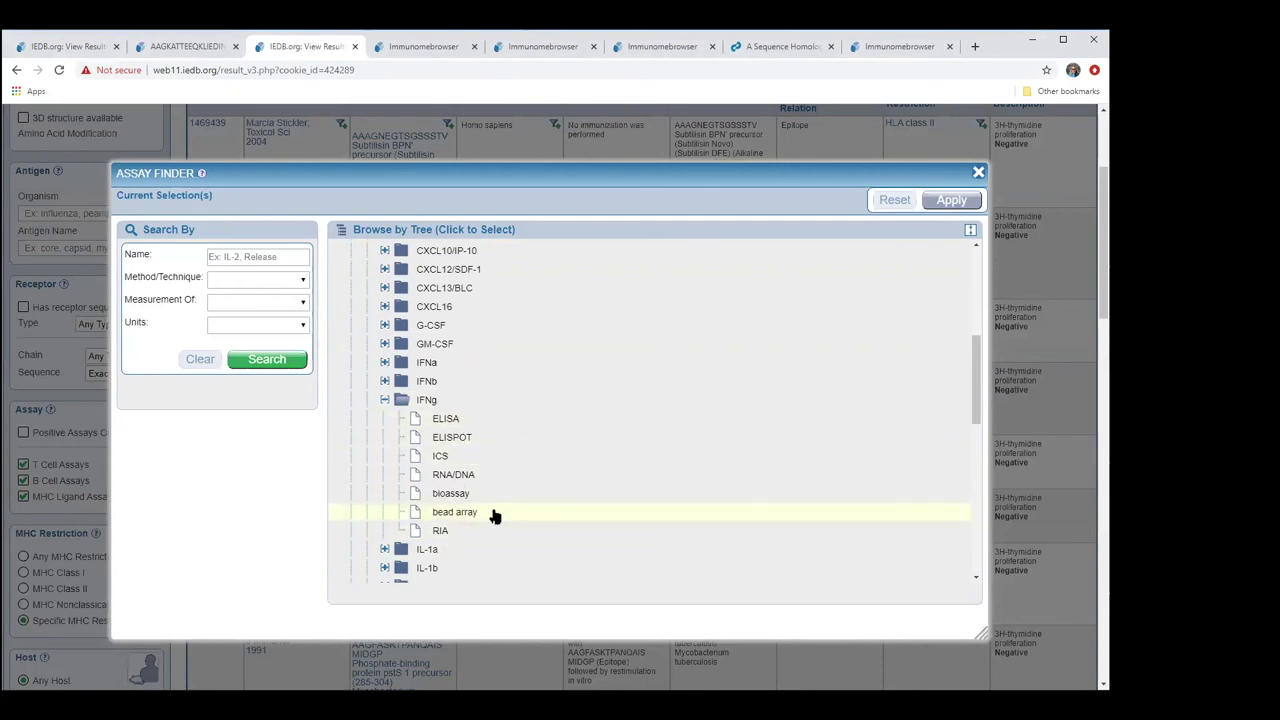
{"action": "scroll", "coordinate": [470, 520], "scroll_direction": "down", "scroll_amount": 1}
{"action": "left_click", "coordinate": [385, 482]}
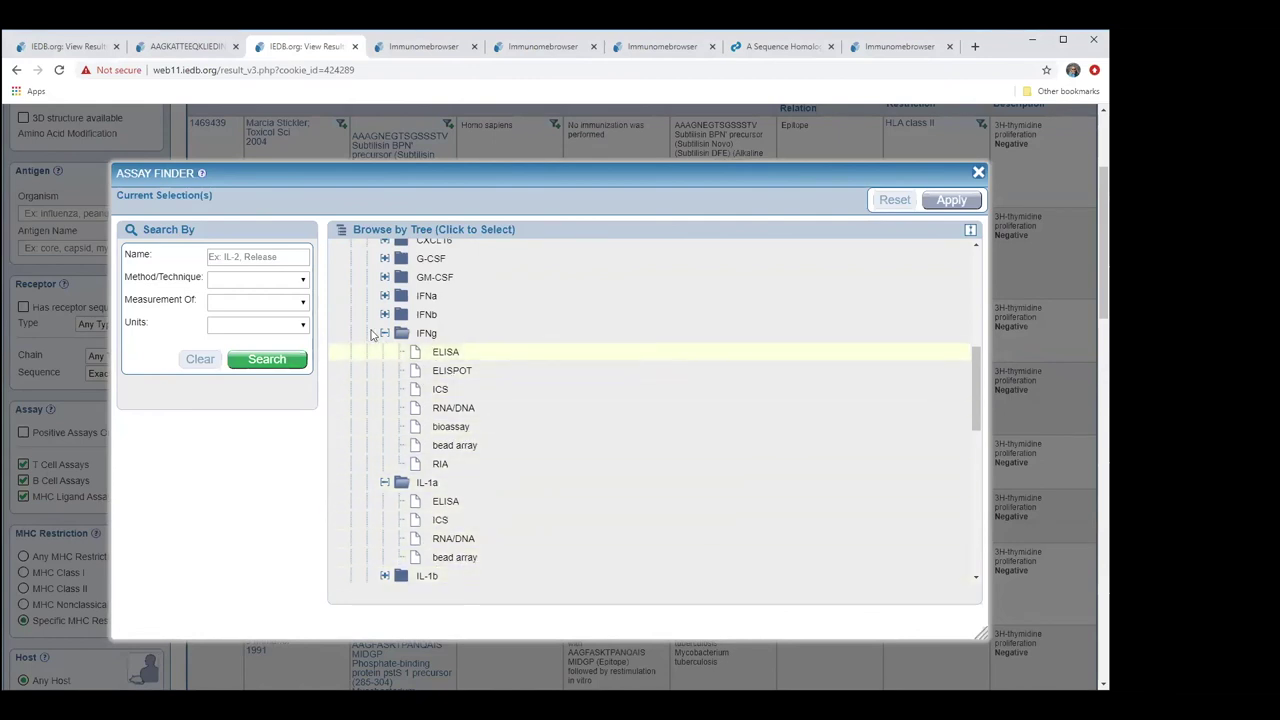
Select IFNg in the assay finder, apply it as the T cell assay filter, and rerun the search
{"action": "left_click", "coordinate": [436, 341]}
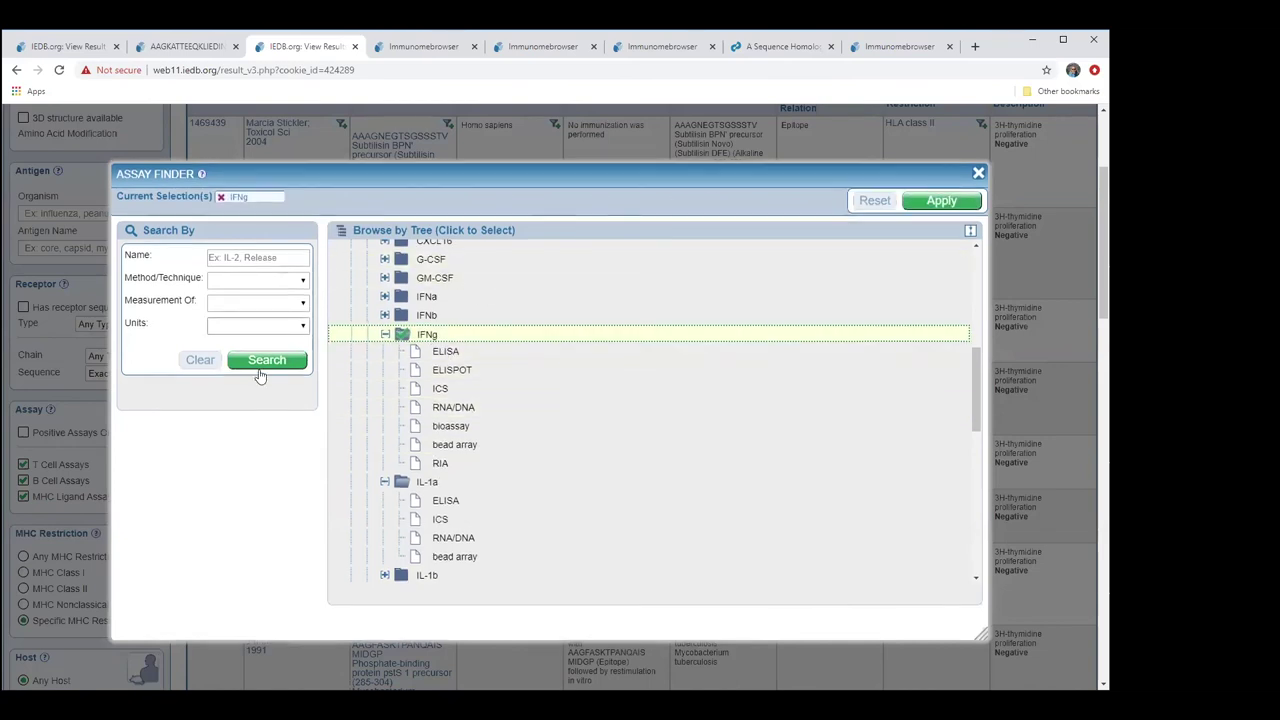
{"action": "left_click_drag", "start_coordinate": [437, 176], "coordinate": [296, 339]}
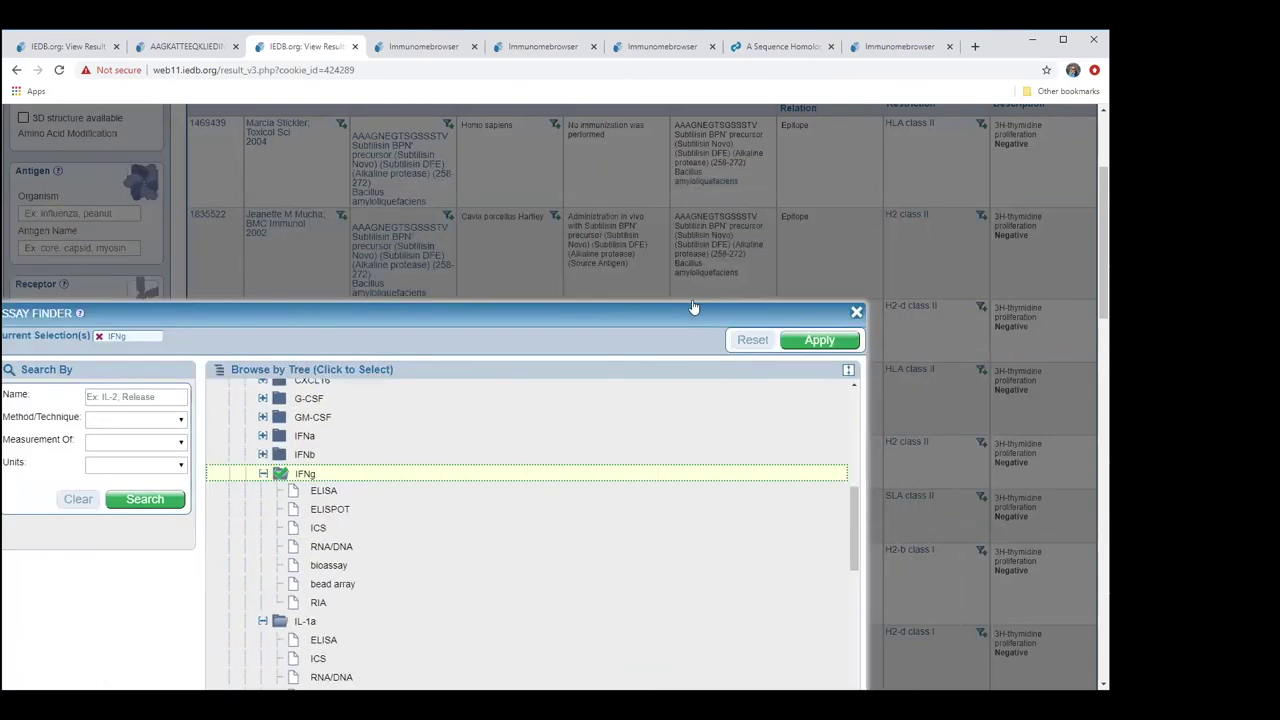
{"action": "left_click_drag", "start_coordinate": [666, 303], "coordinate": [587, 315]}
{"action": "left_click", "coordinate": [745, 344]}
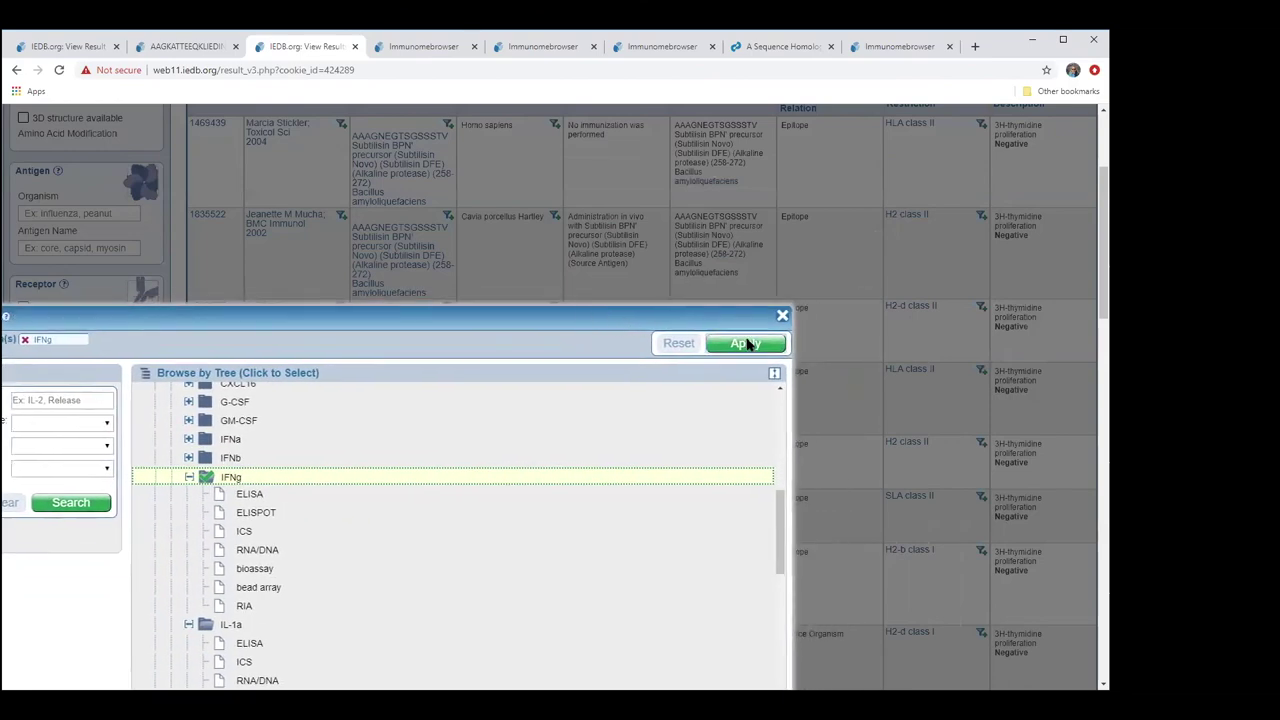
{"action": "scroll", "coordinate": [428, 250], "scroll_direction": "up", "scroll_amount": 2}
{"action": "scroll", "coordinate": [428, 250], "scroll_direction": "up", "scroll_amount": 2}
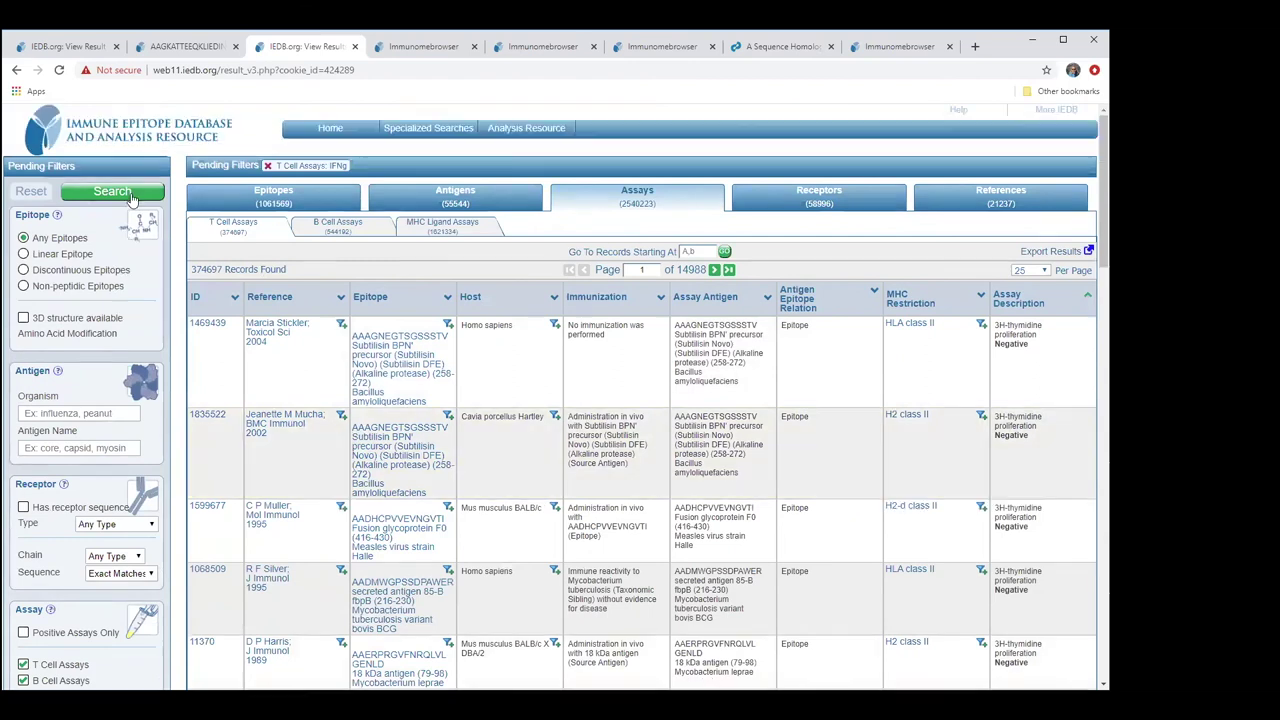
{"action": "left_click", "coordinate": [134, 197]}
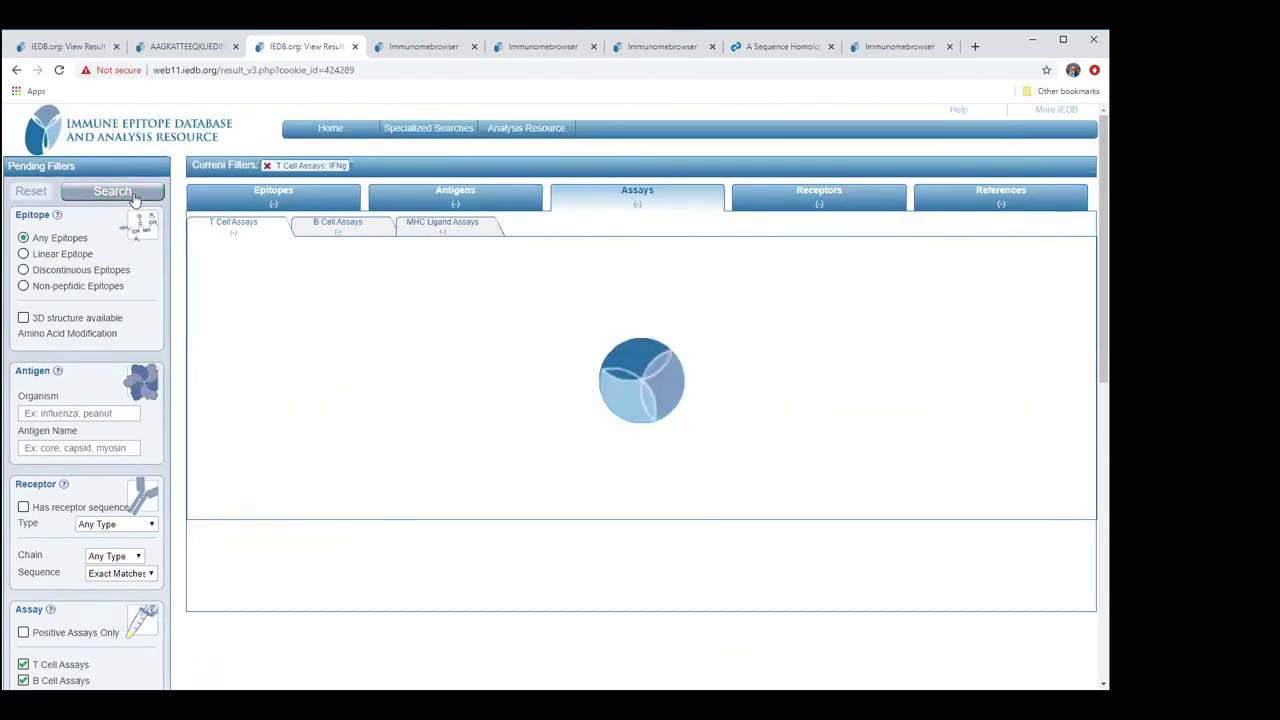